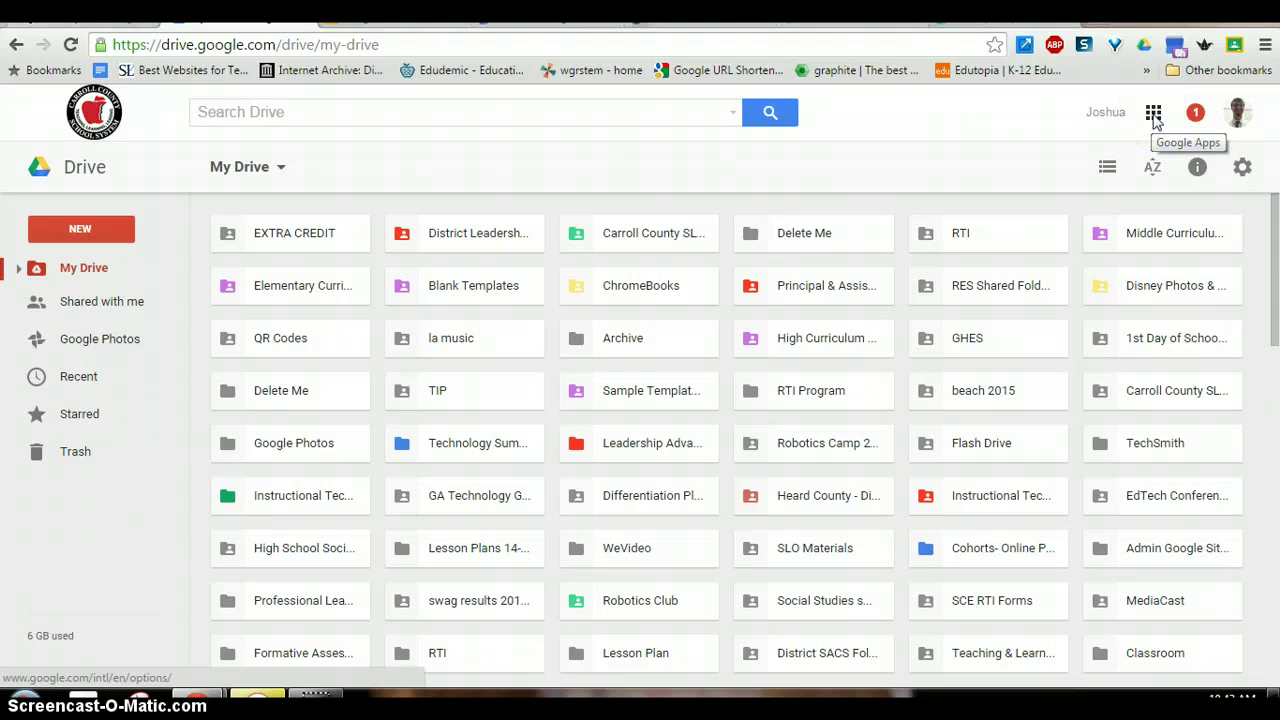
- In Google Drive, open the Google apps launcher and scroll down to the Classroom app
click(1153, 118)
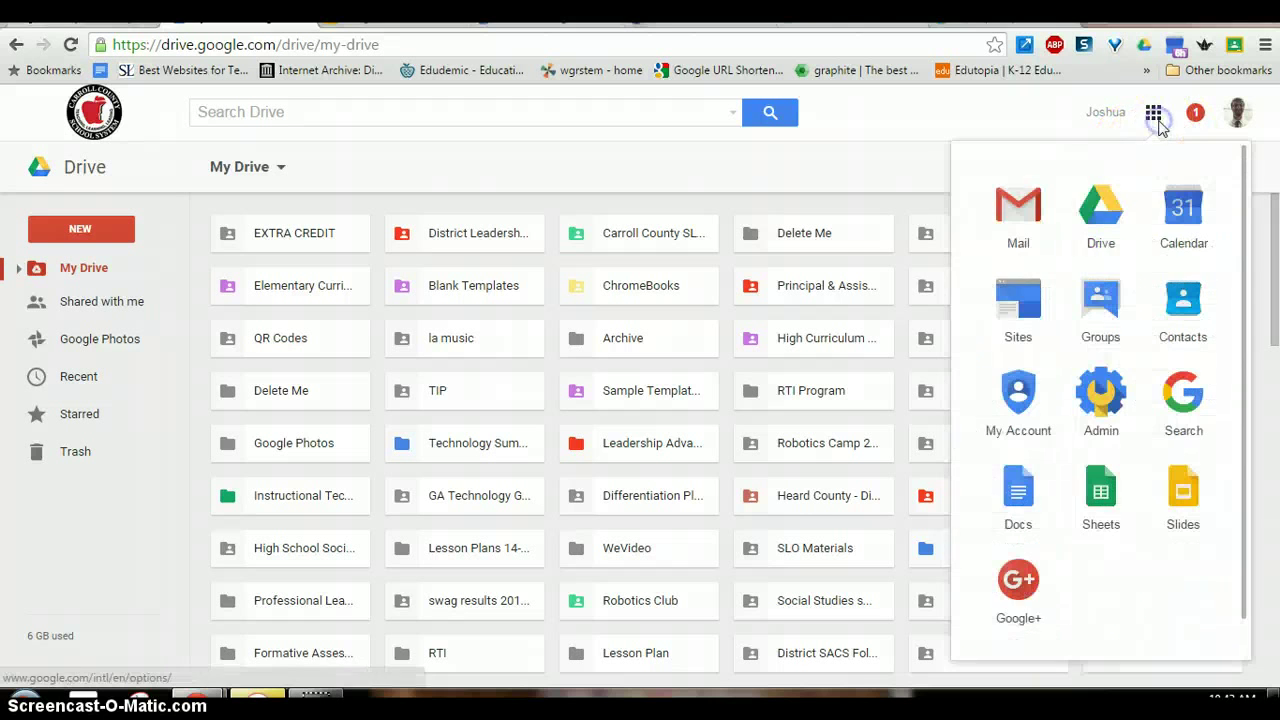
scroll(1085, 262, down, 2)
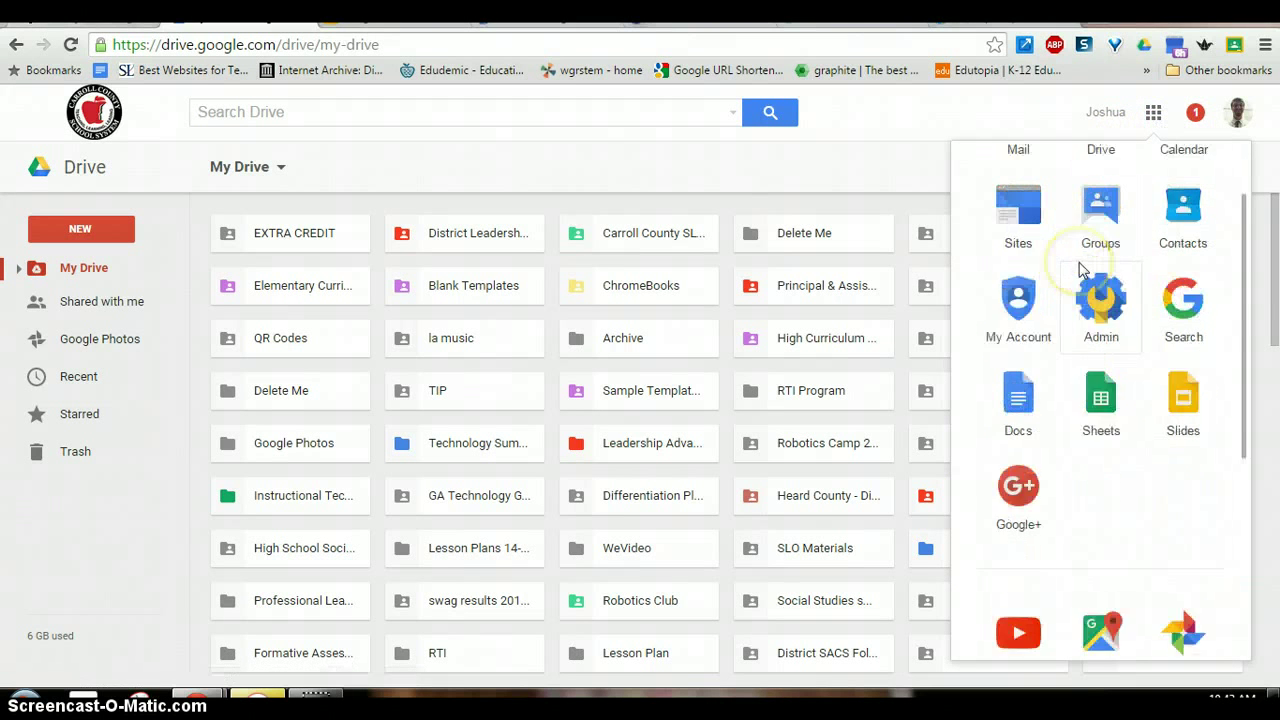
scroll(1080, 270, down, 3)
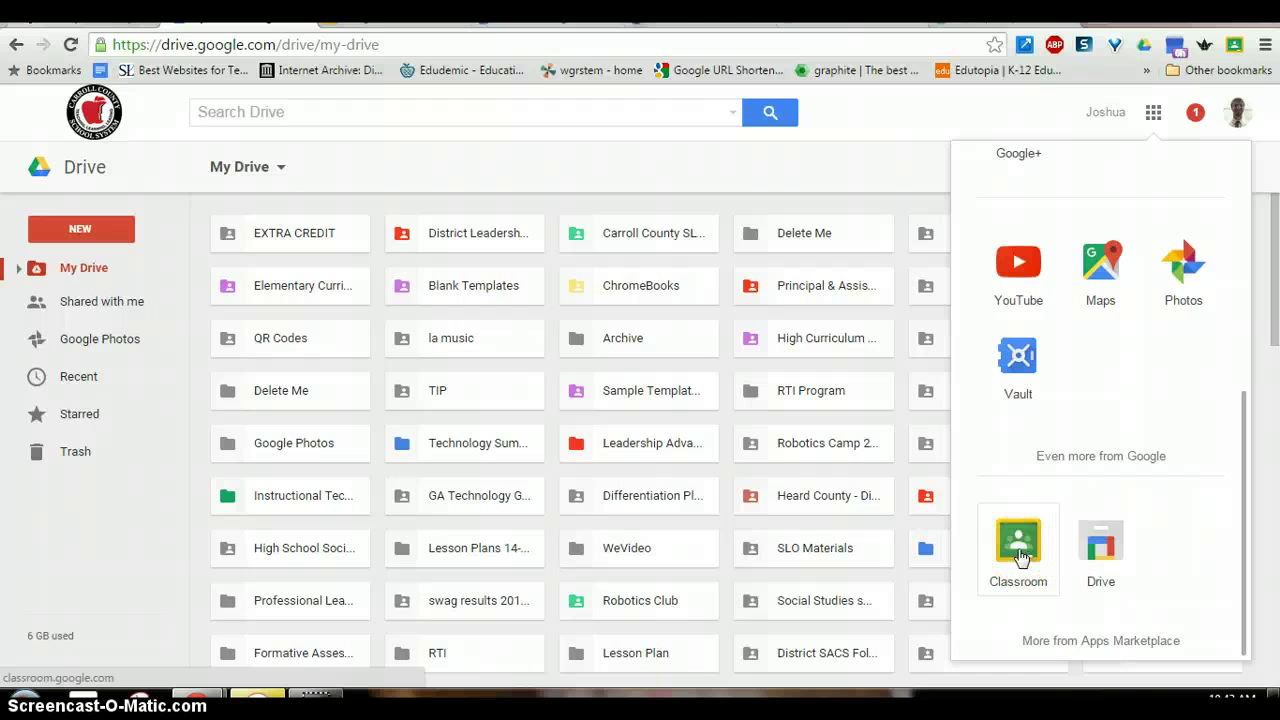
click(577, 46)
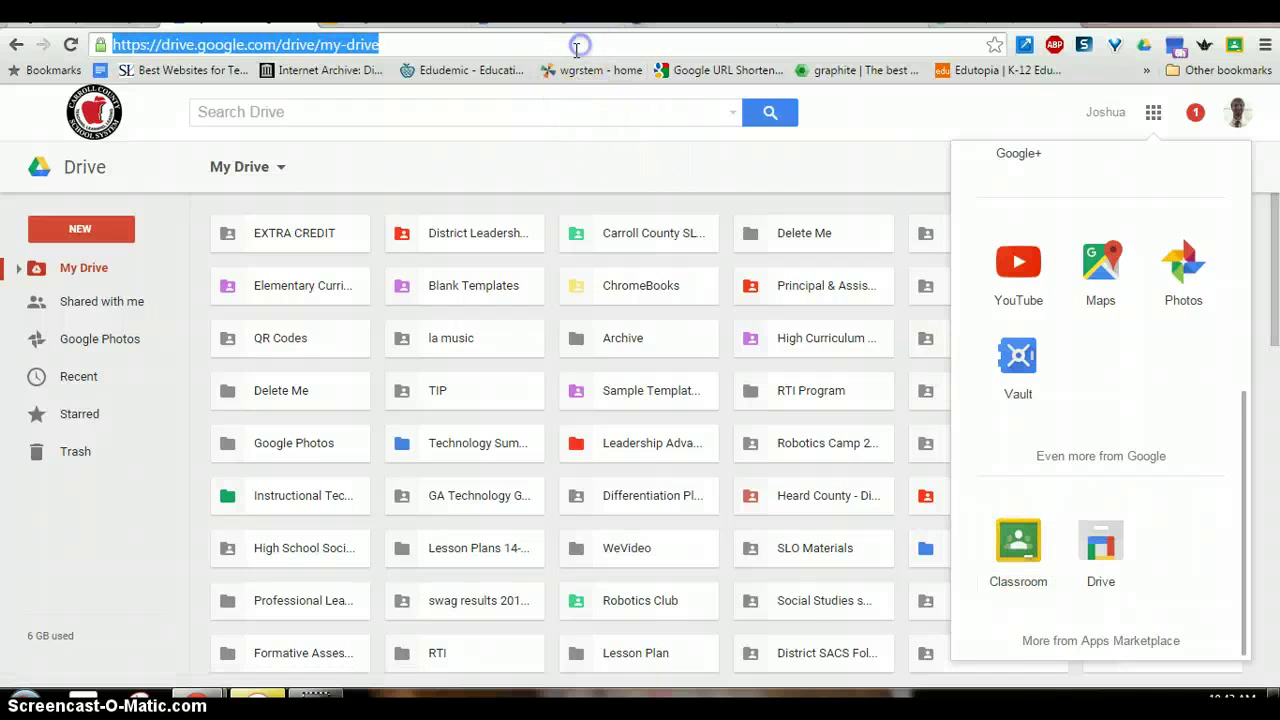
- Go to classroom.google.com and open the Ithica Elementary Google Classroom class
text(classroom)
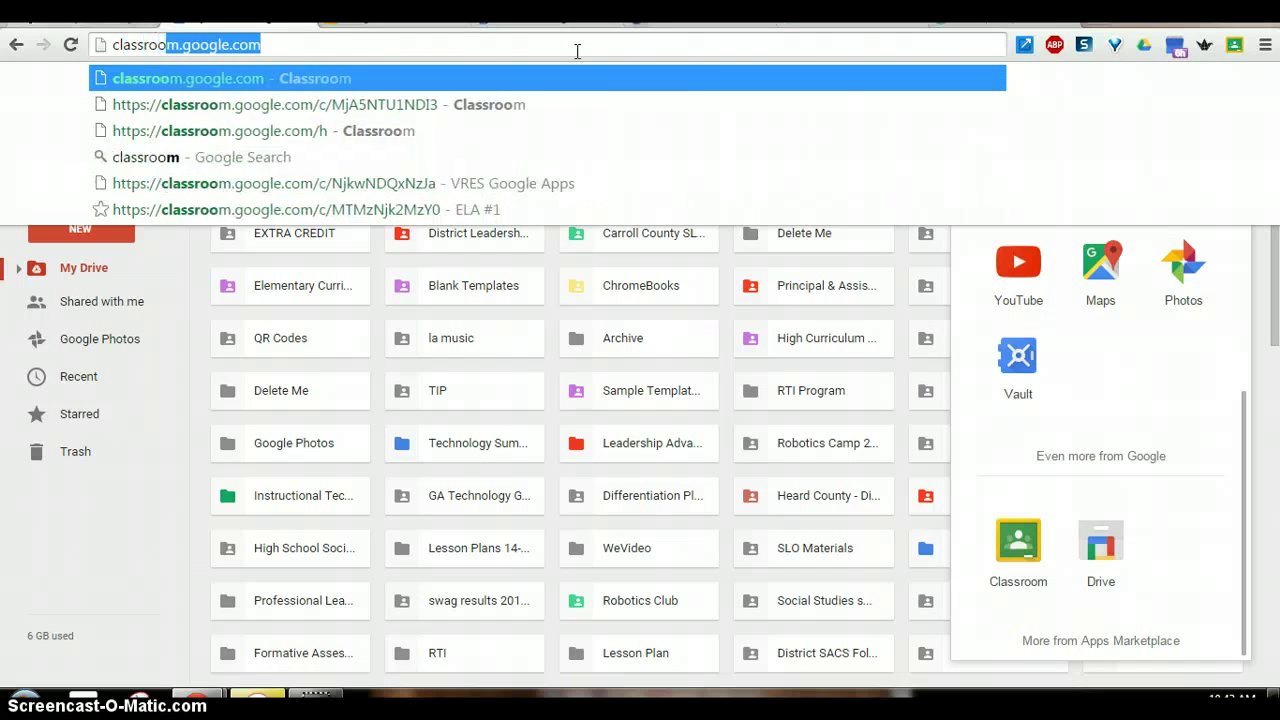
text(.google.com)
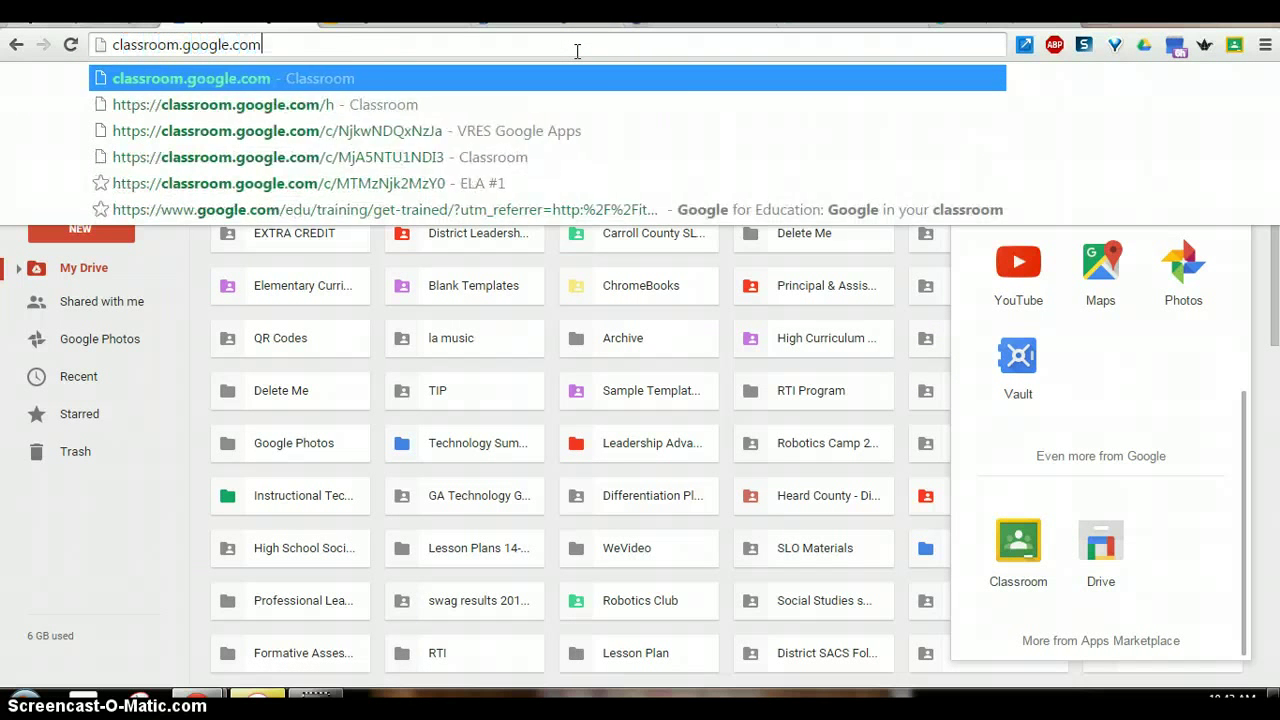
key(Return)
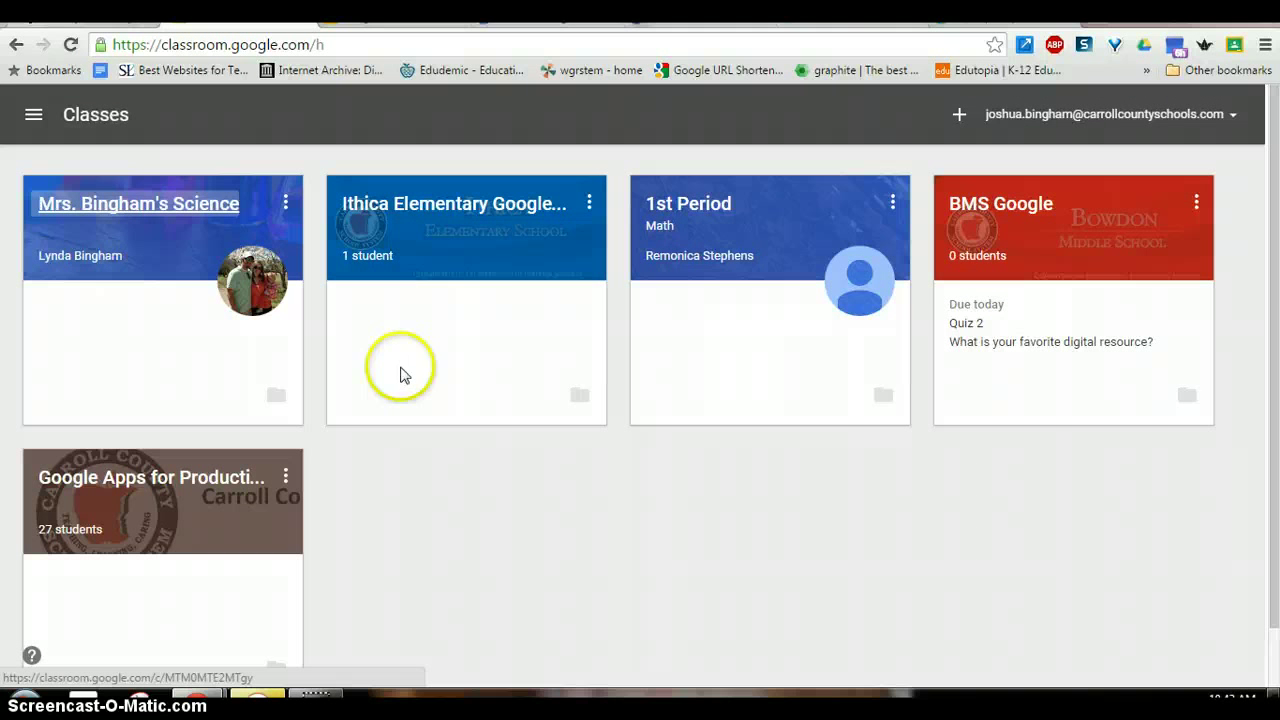
click(505, 216)
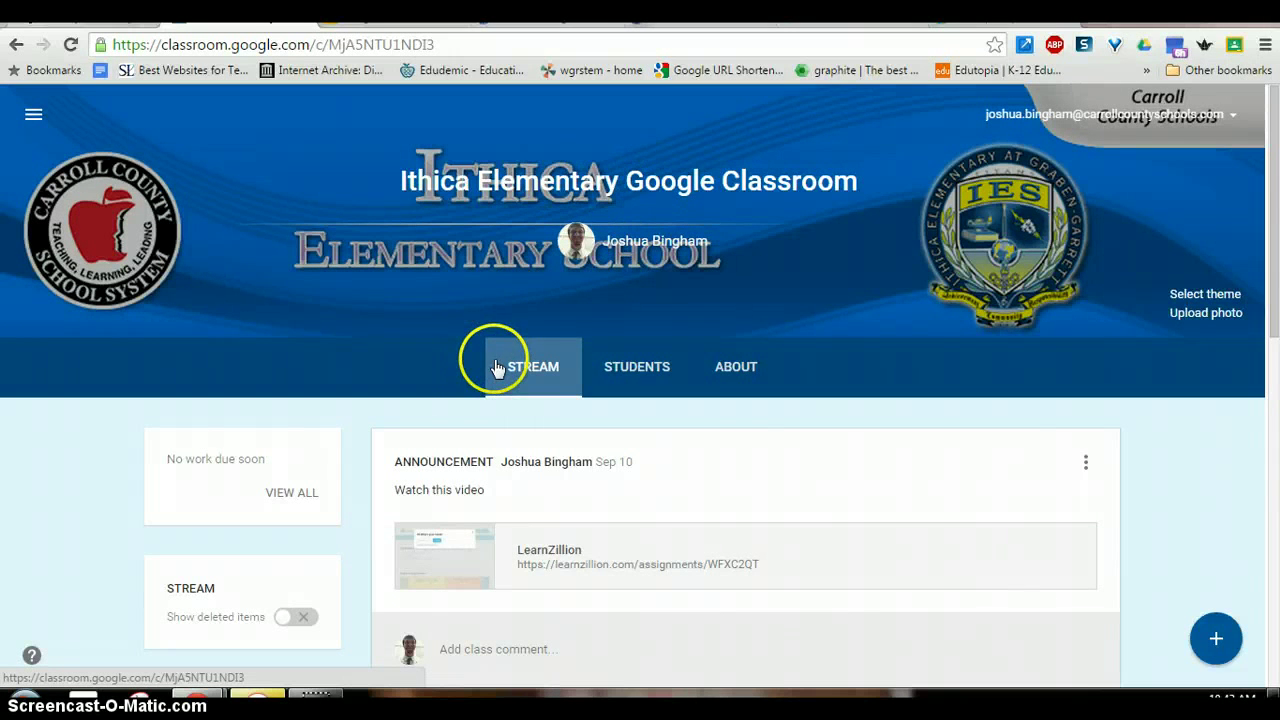
- View the Ithica Elementary class roster, listing its one student and the class code
click(645, 368)
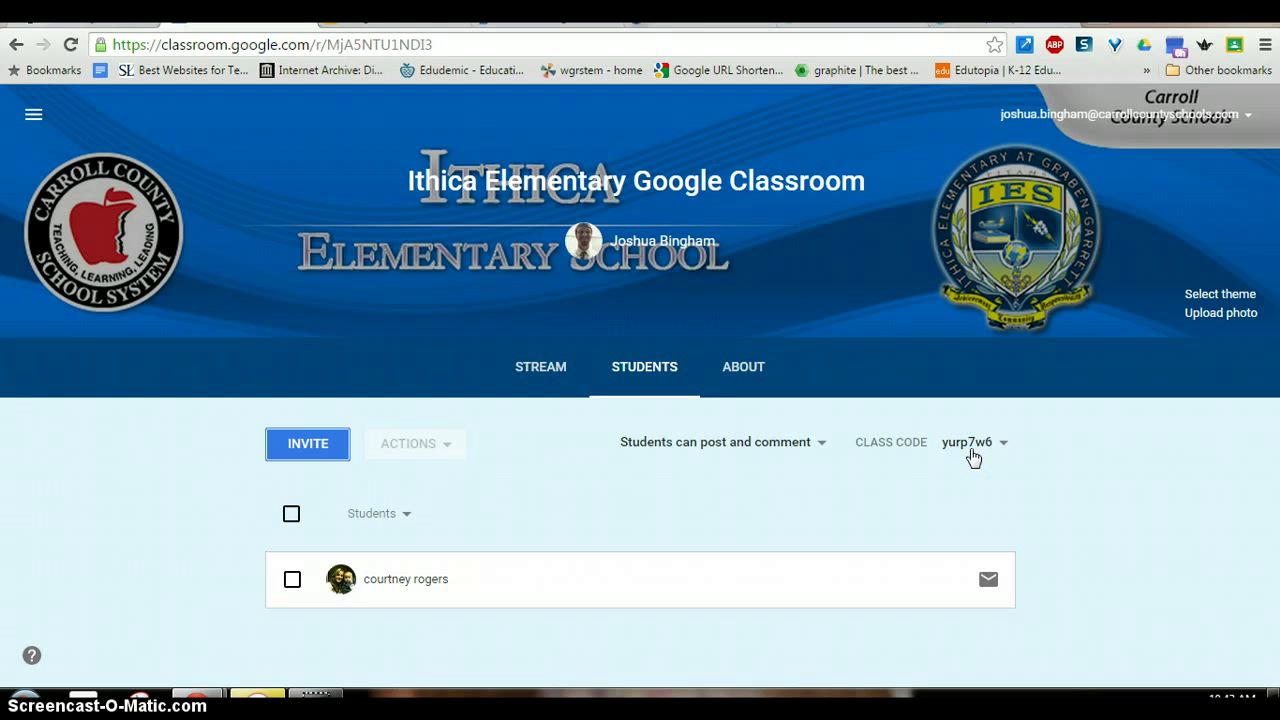
- On the class About page, start a new material and try attaching a link
click(748, 370)
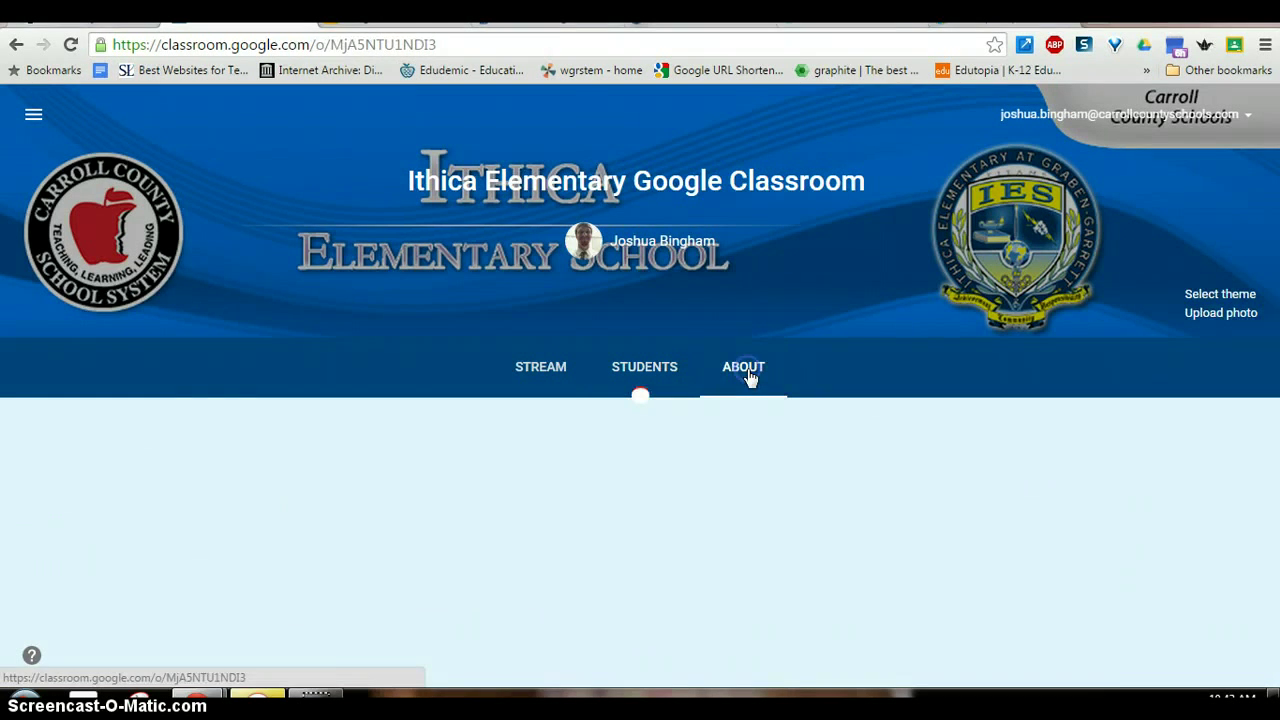
scroll(690, 447, down, 1)
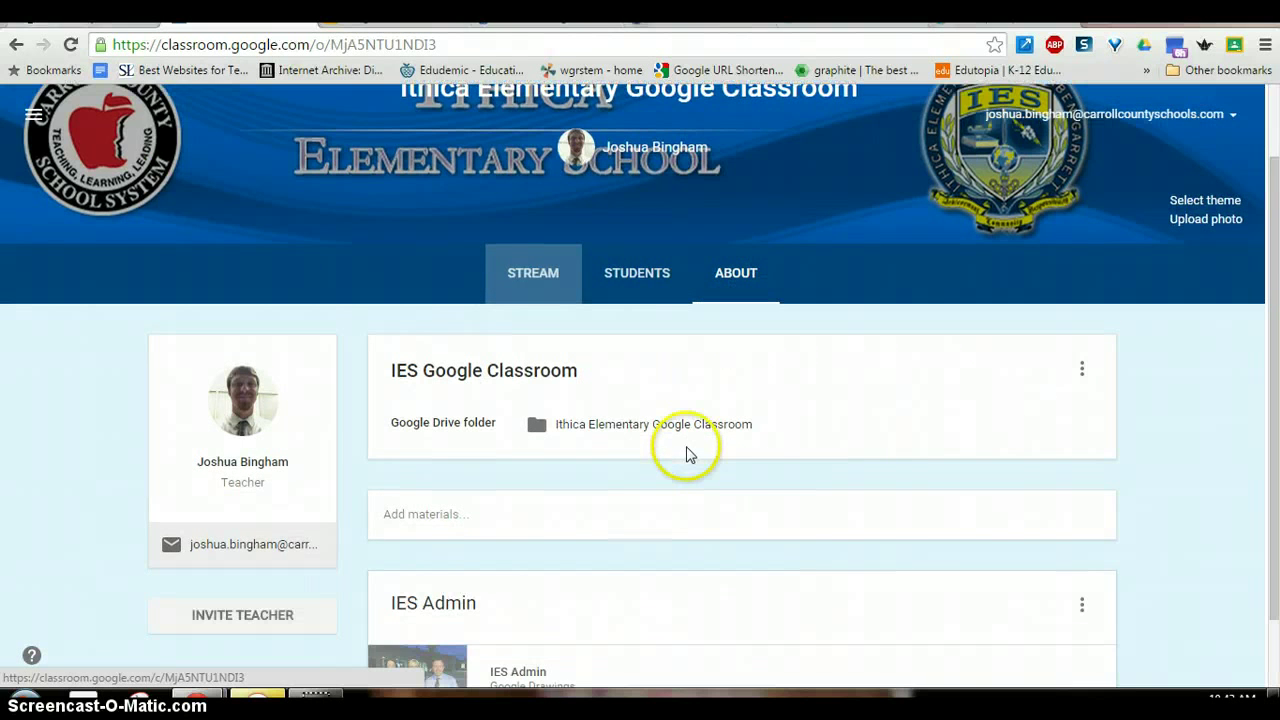
scroll(766, 480, down, 1)
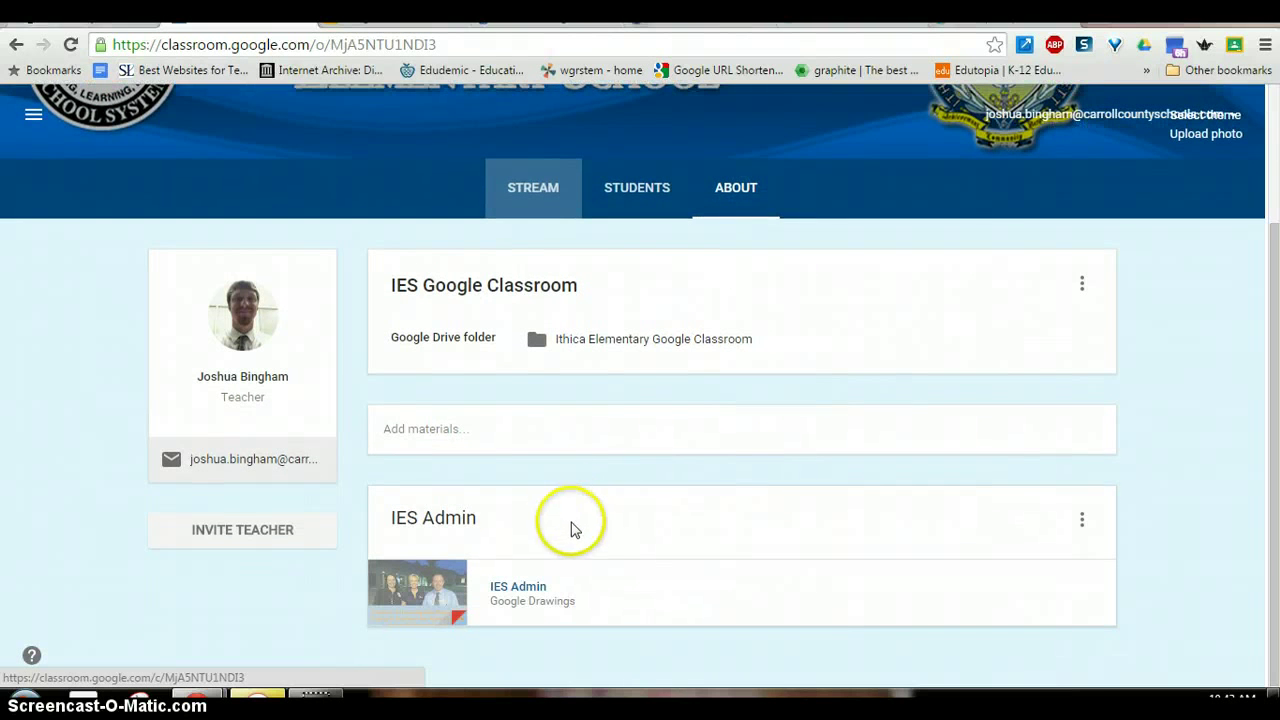
click(470, 424)
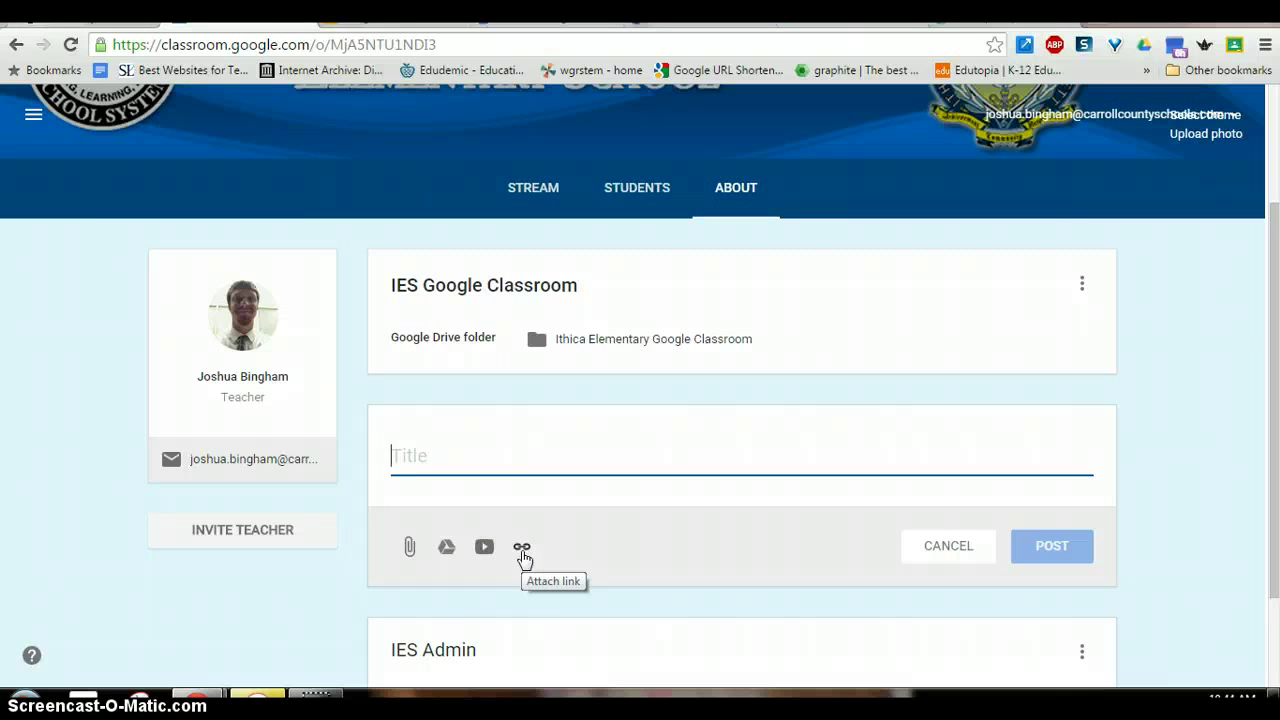
click(522, 546)
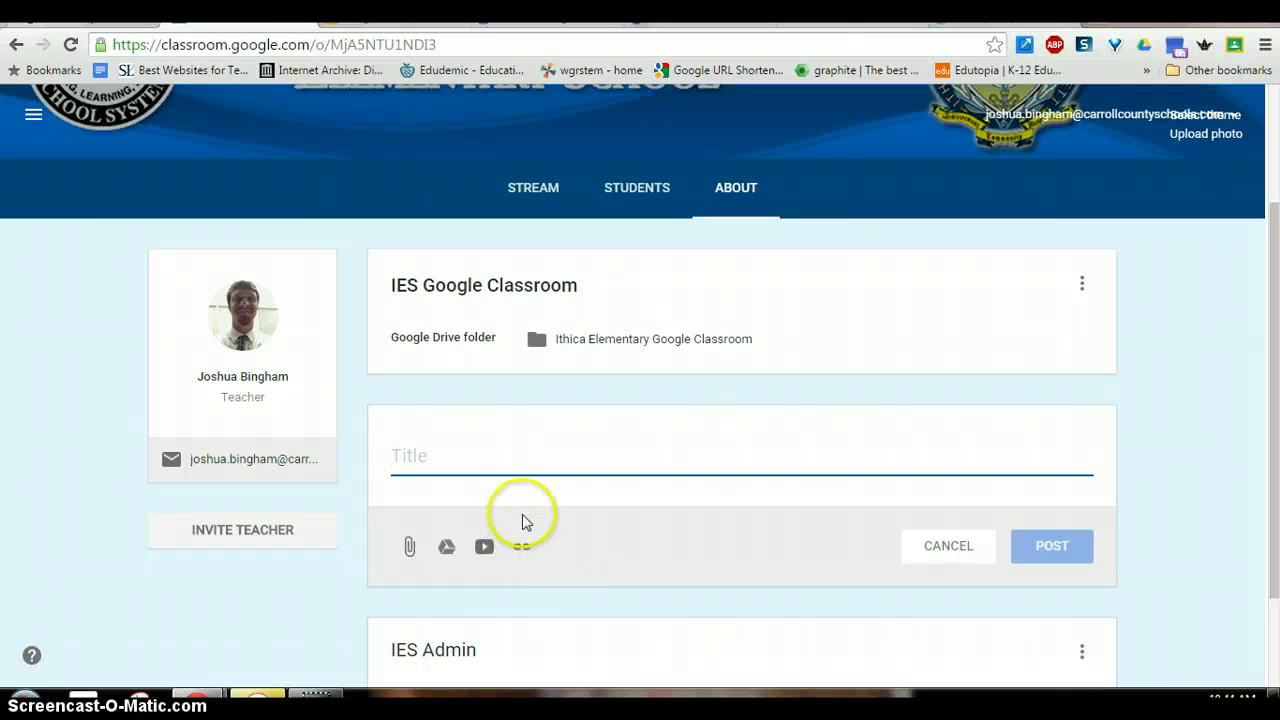
- Bring up the dialog for inviting another teacher to the class
click(220, 537)
click(234, 530)
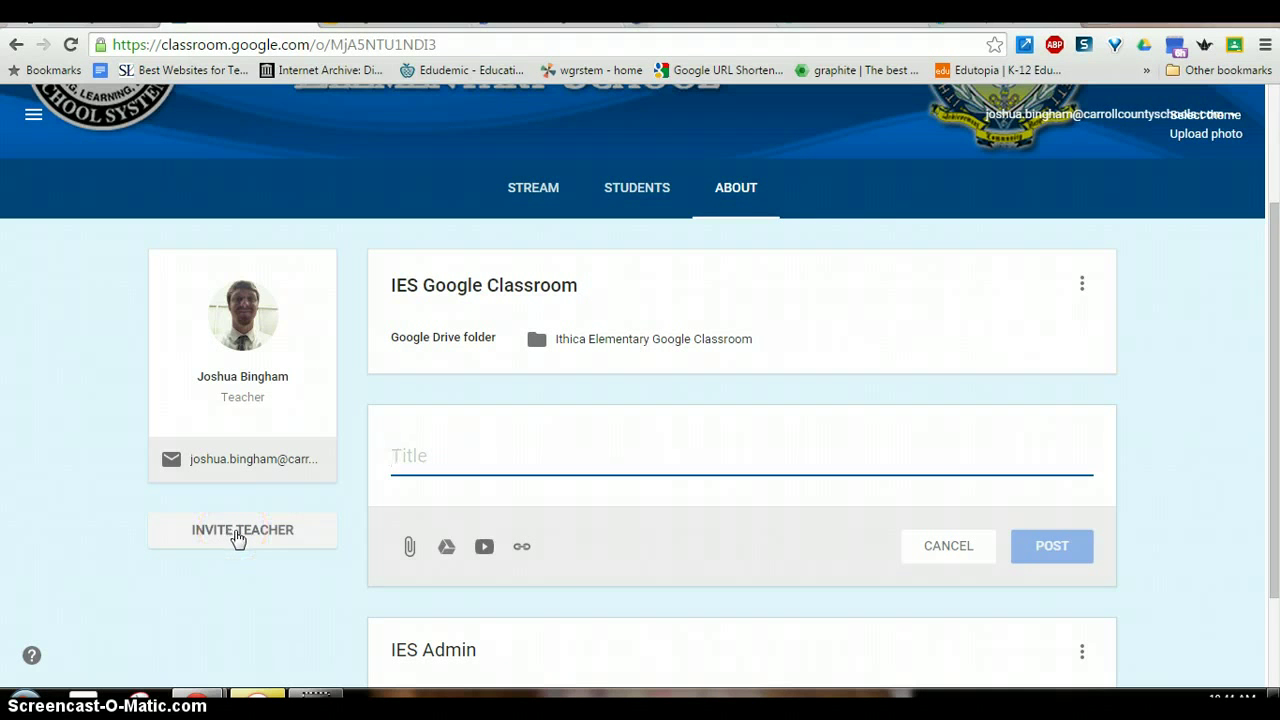
click(200, 528)
click(229, 537)
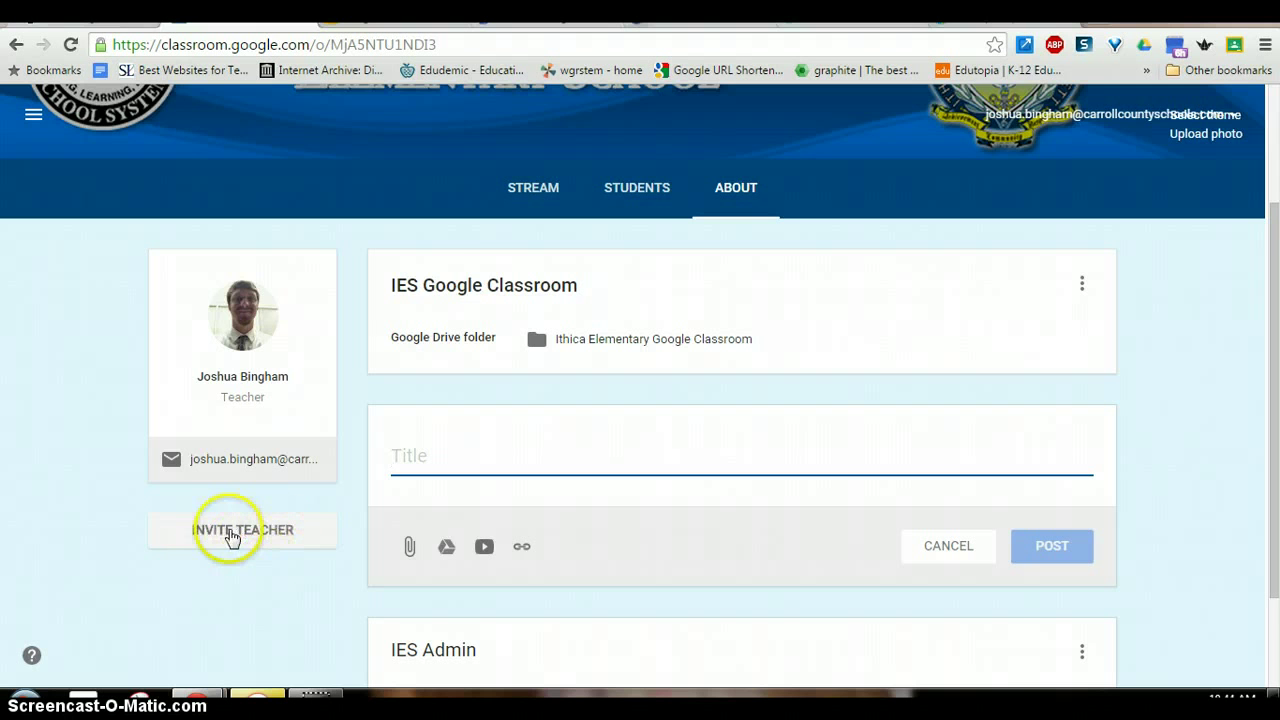
click(229, 535)
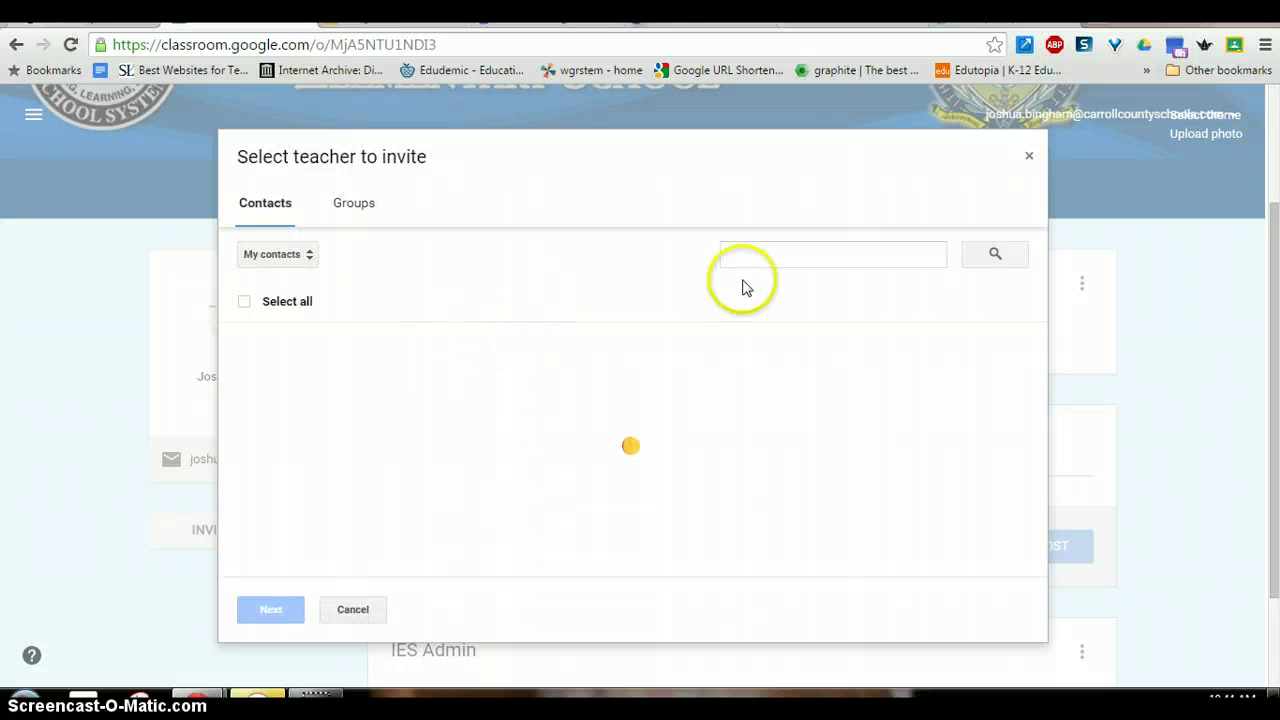
click(1030, 160)
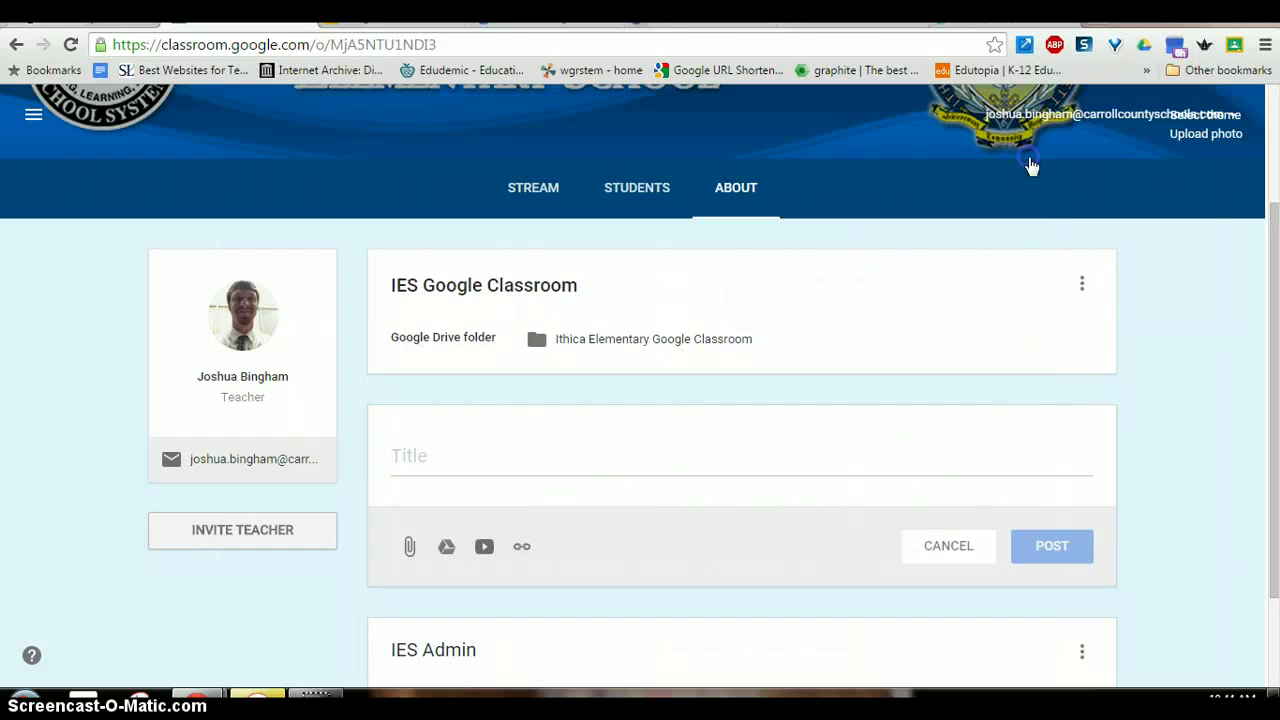
scroll(1178, 318, up, 2)
scroll(1177, 316, down, 1)
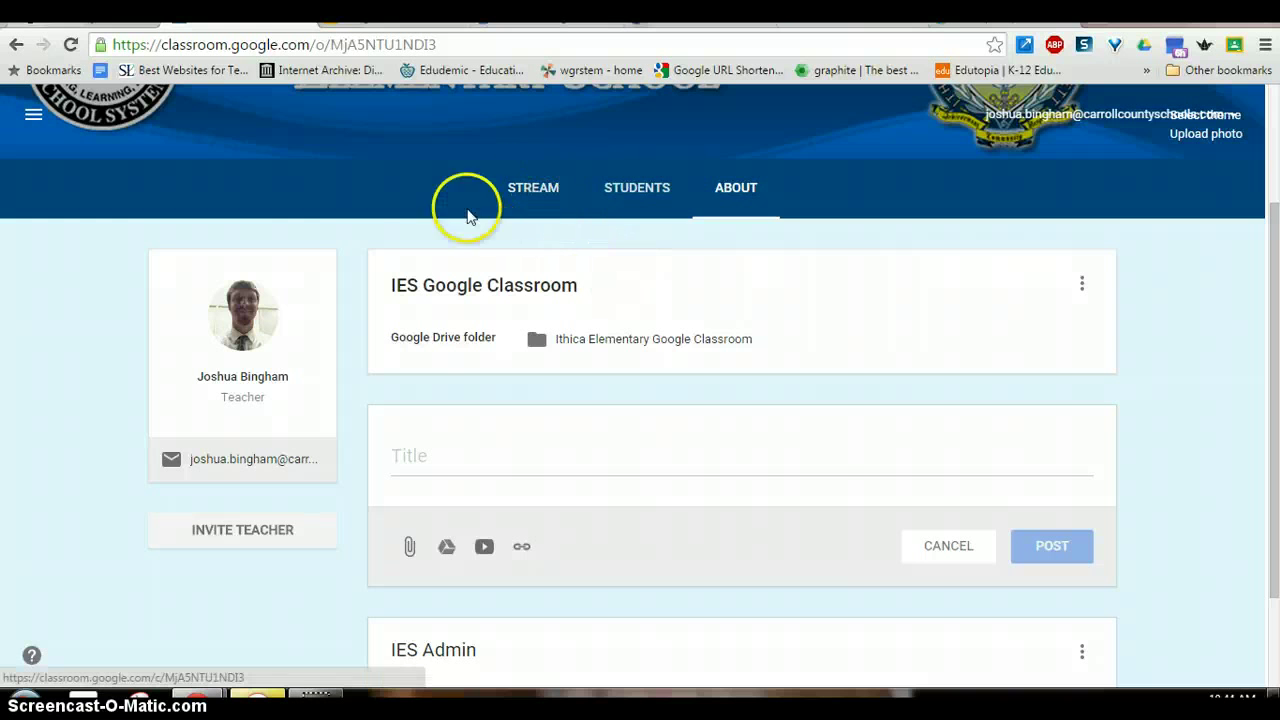
- Back on the Stream, try reusing a post from VRES Google Apps, then cancel without reusing
click(538, 195)
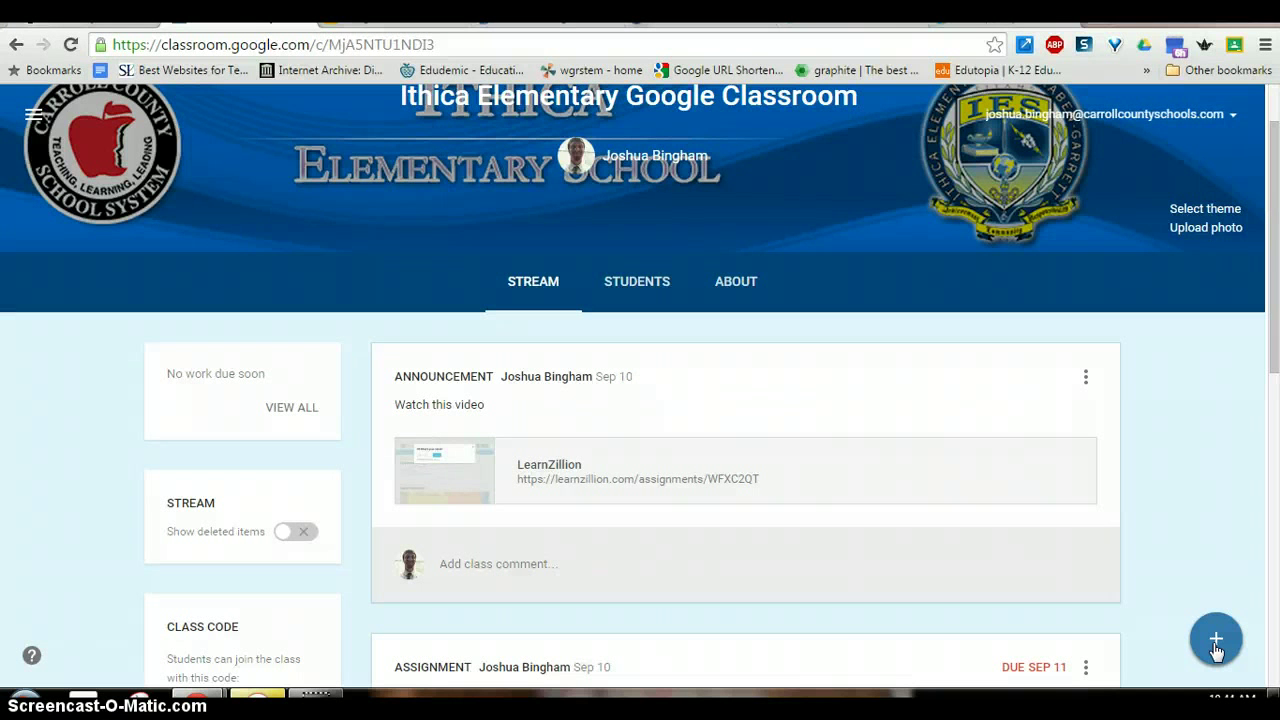
click(1217, 650)
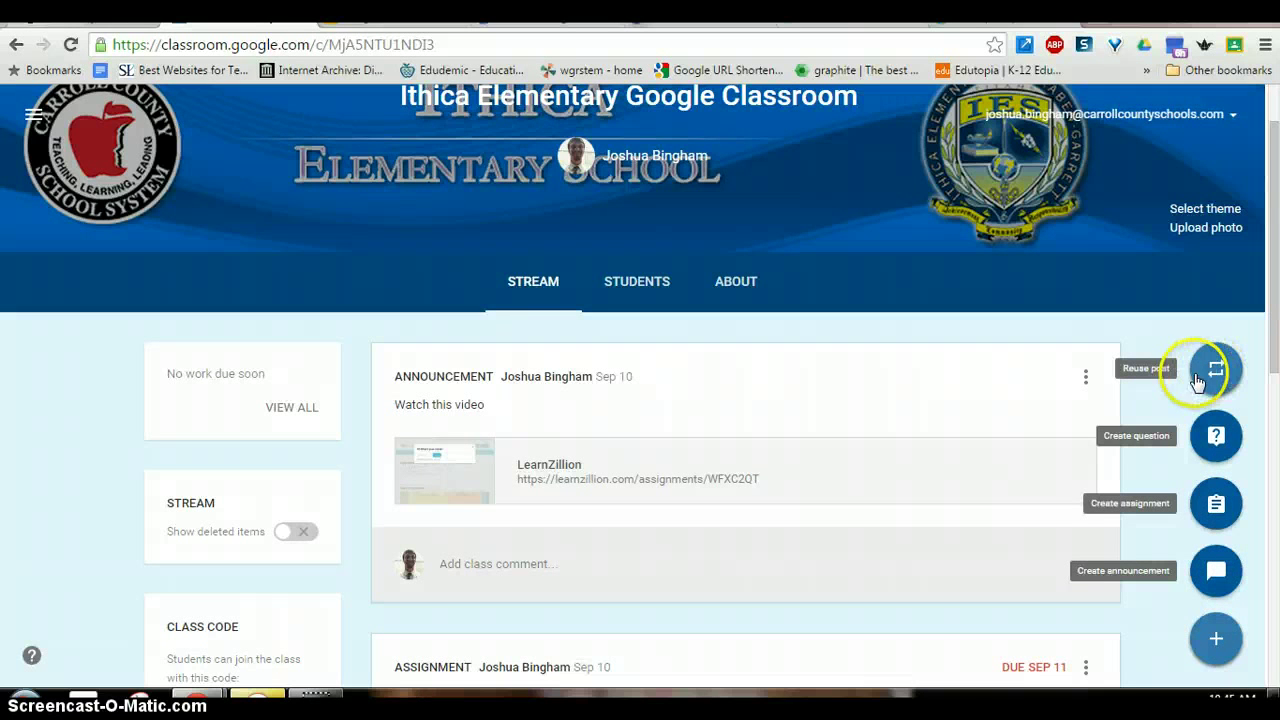
click(1217, 376)
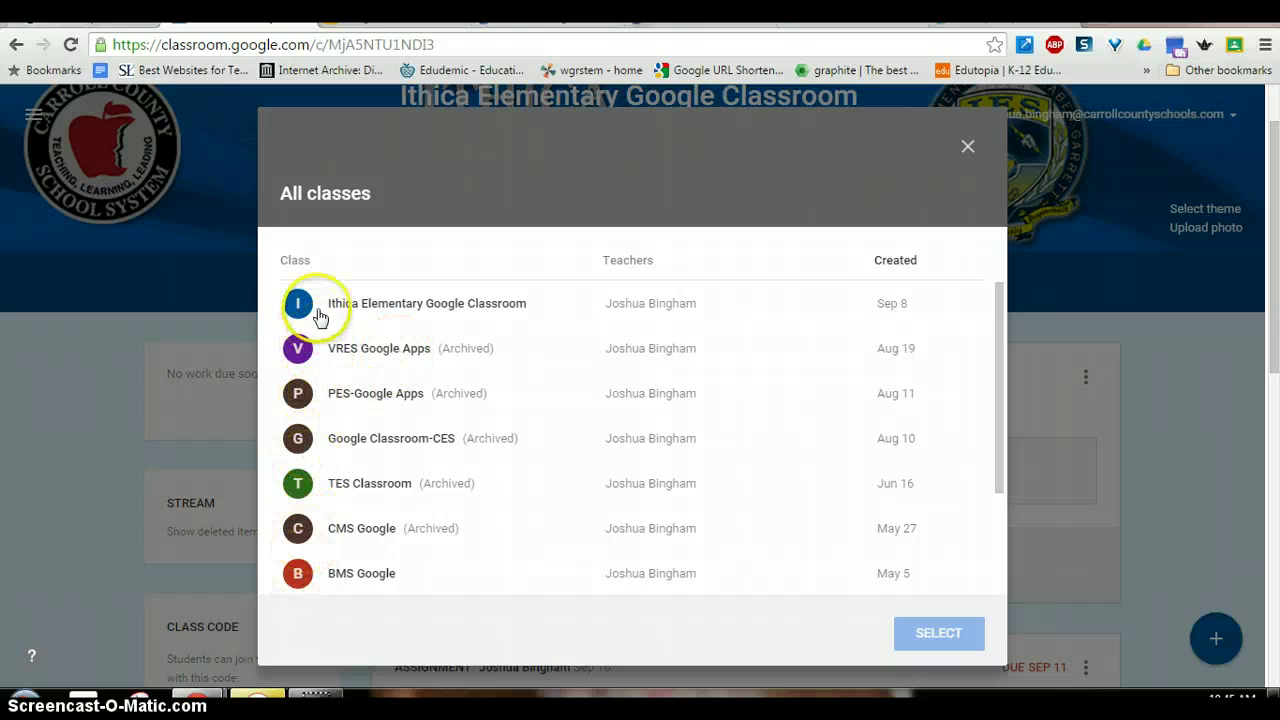
click(417, 353)
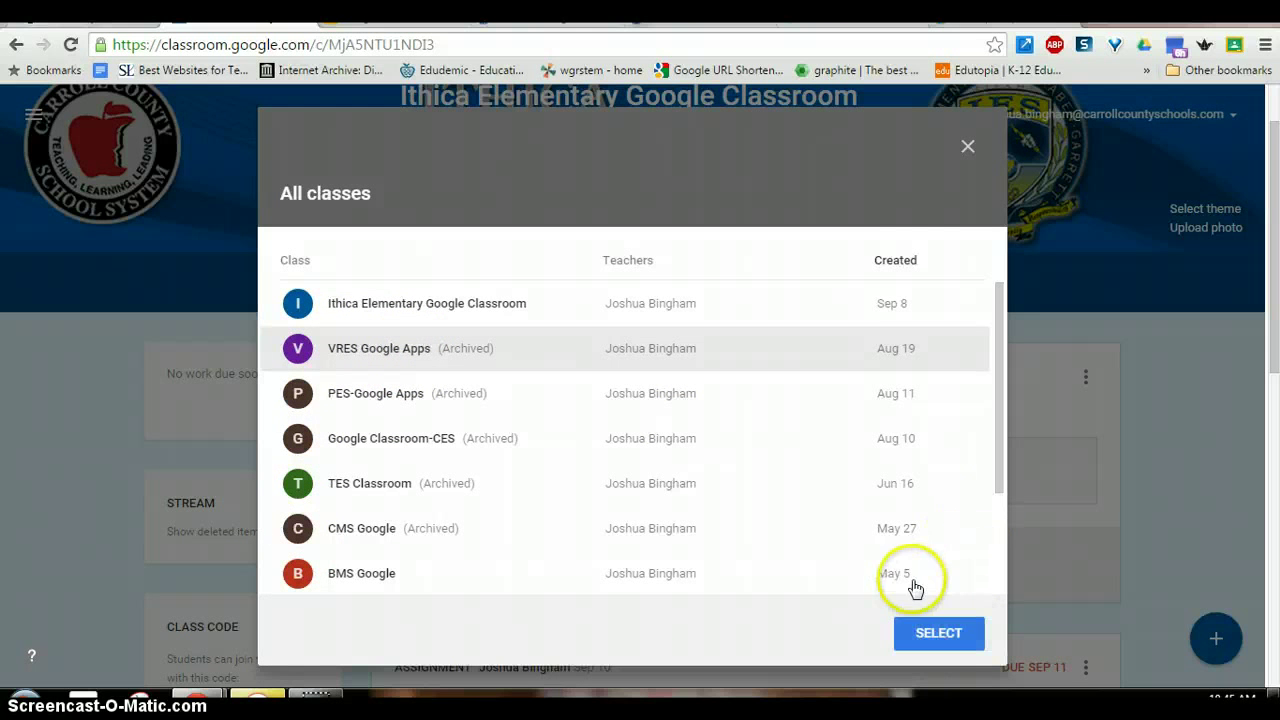
click(967, 148)
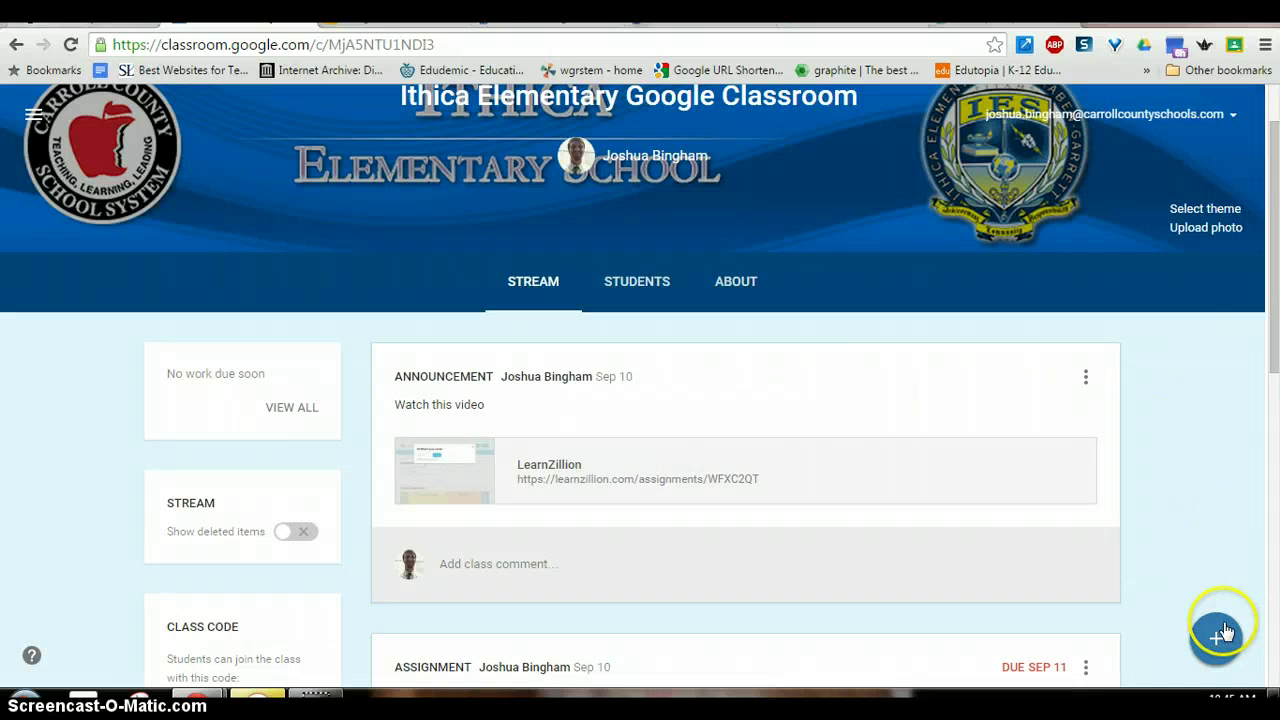
mouse_move(1225, 632)
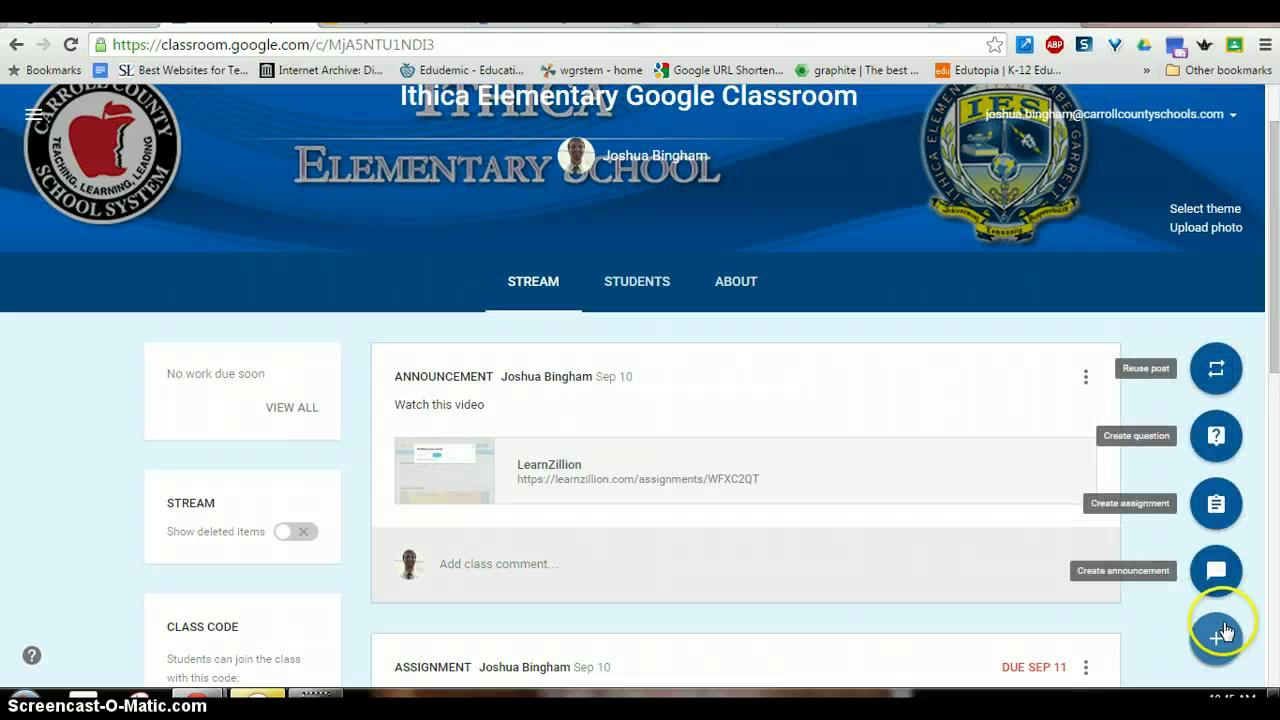
- Start a new question titled 'What is your favorite digital resource?'
click(1216, 437)
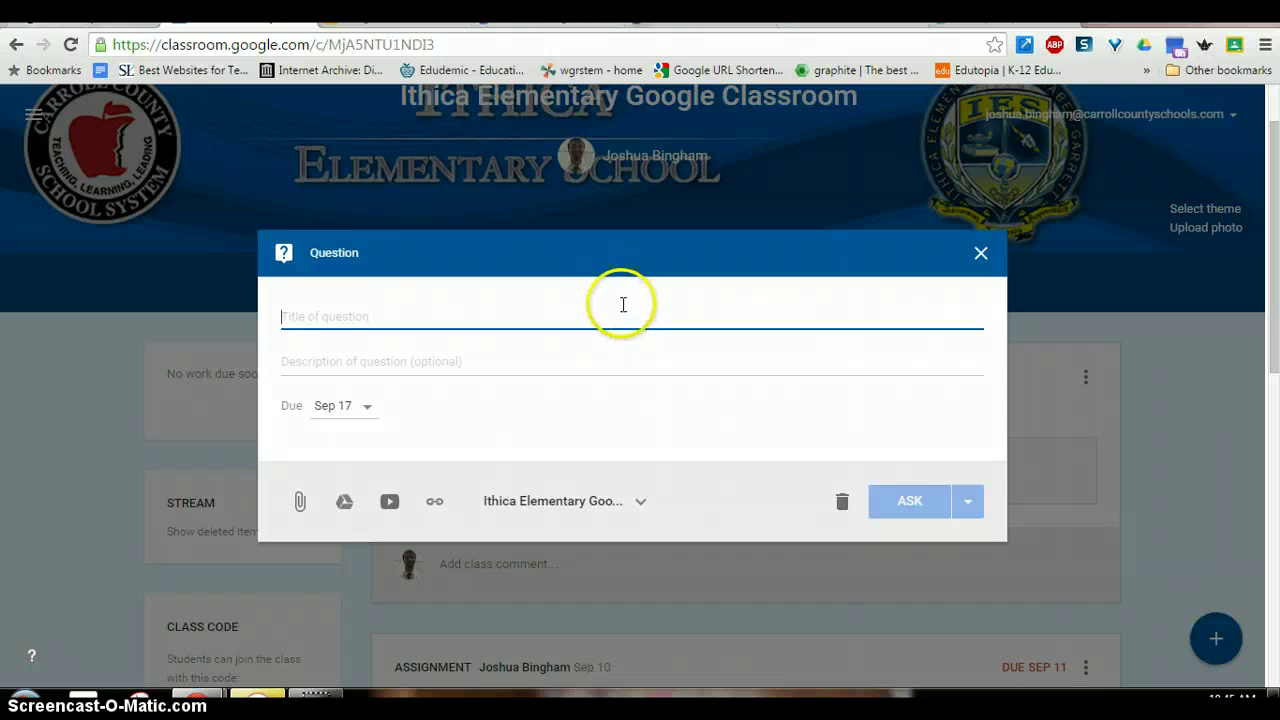
text(What is)
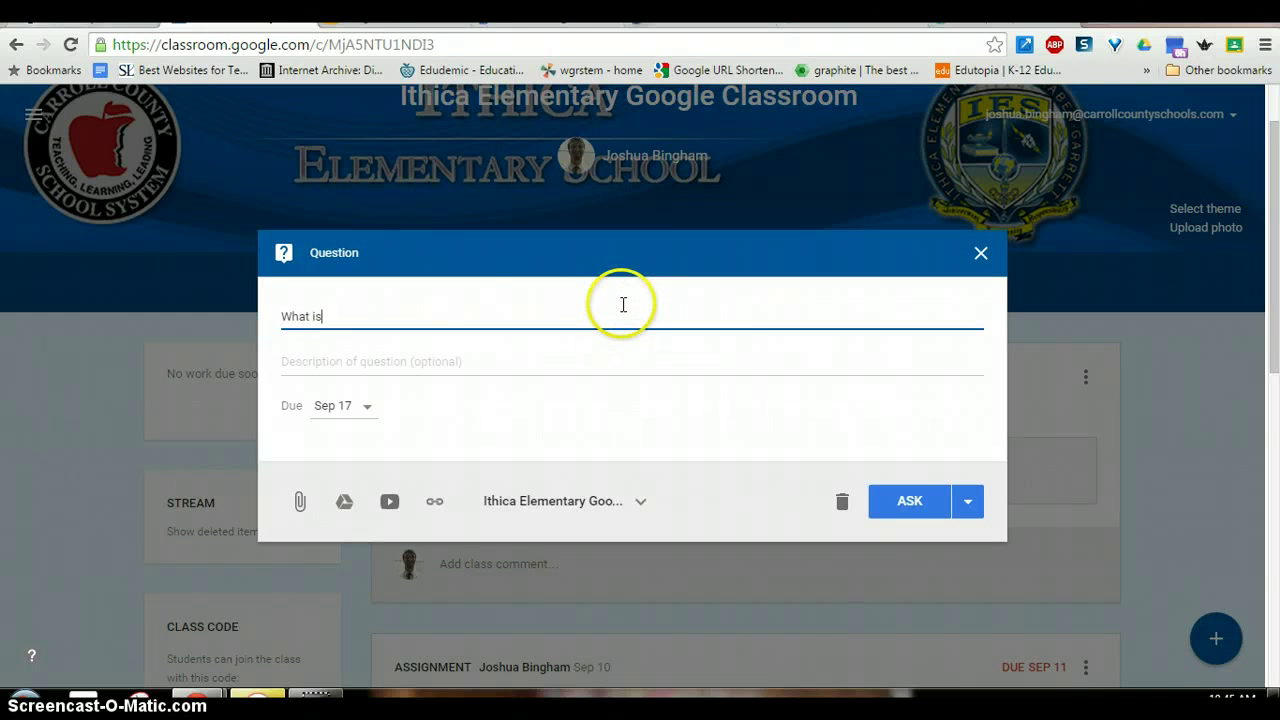
text( your favorite digital resource?)
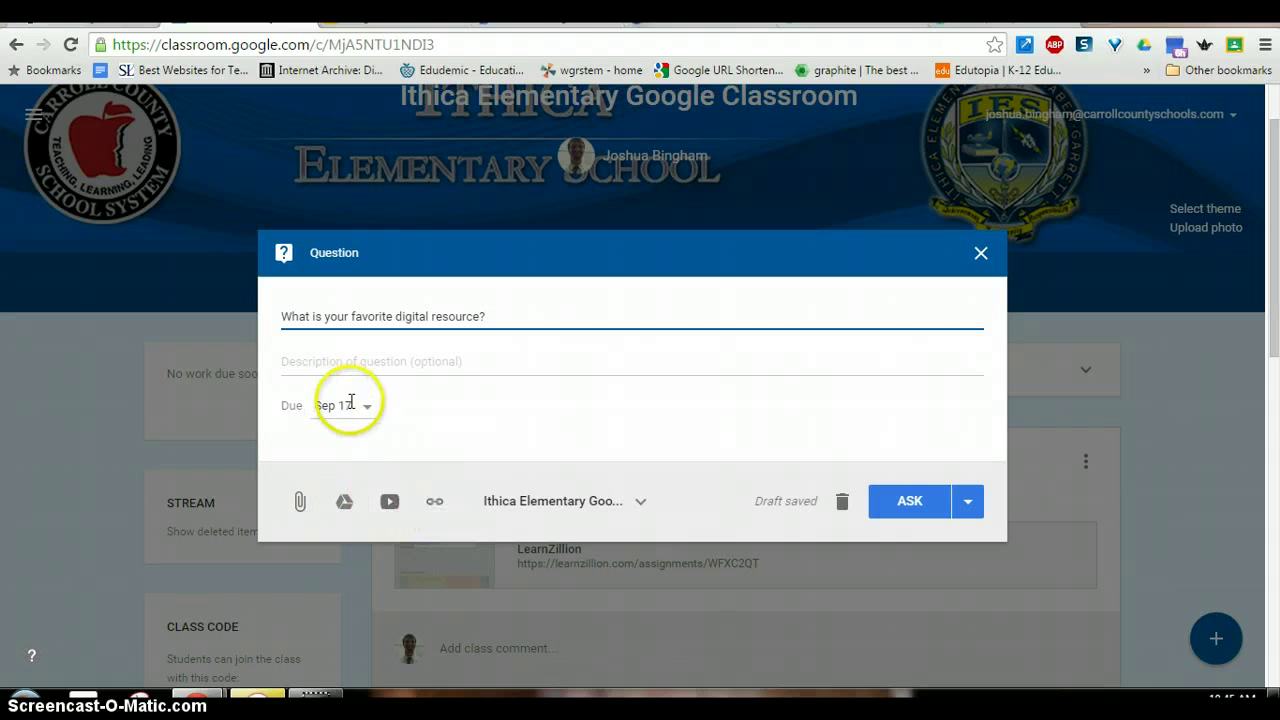
click(618, 510)
- Add then remove BMS Google and a third class, leaving only Ithica Elementary, and ask
click(478, 578)
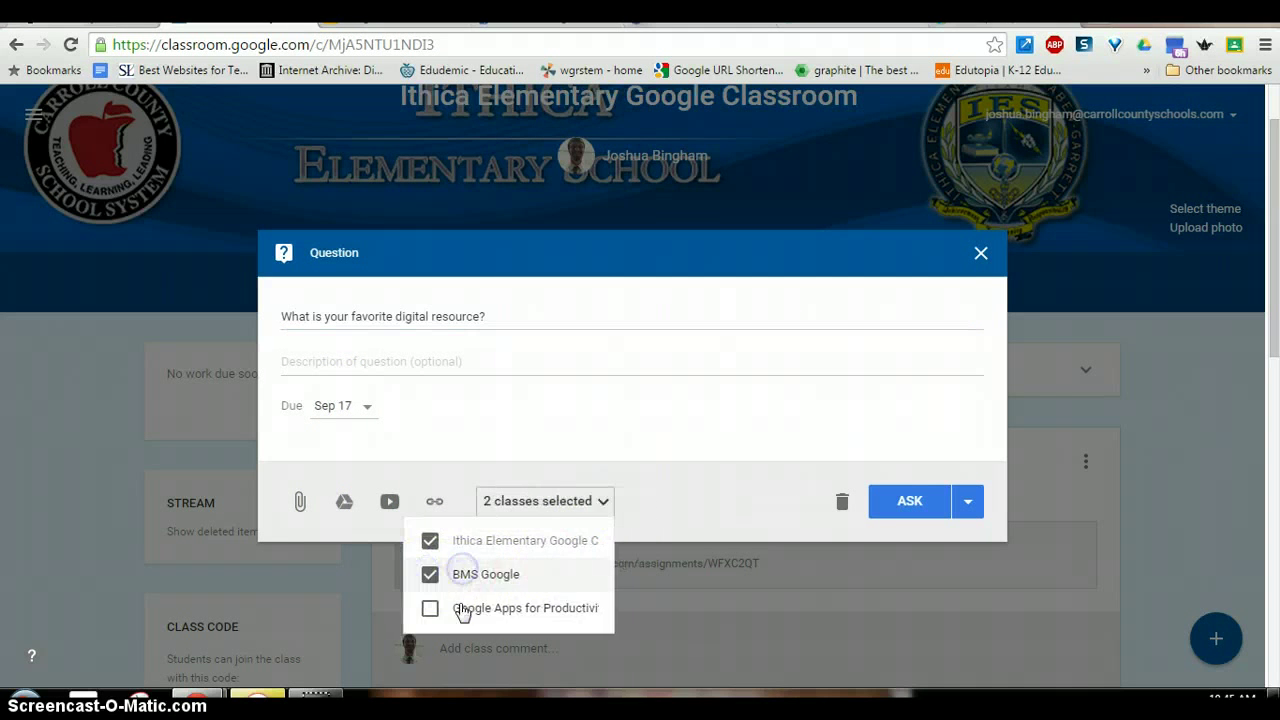
click(428, 607)
click(430, 574)
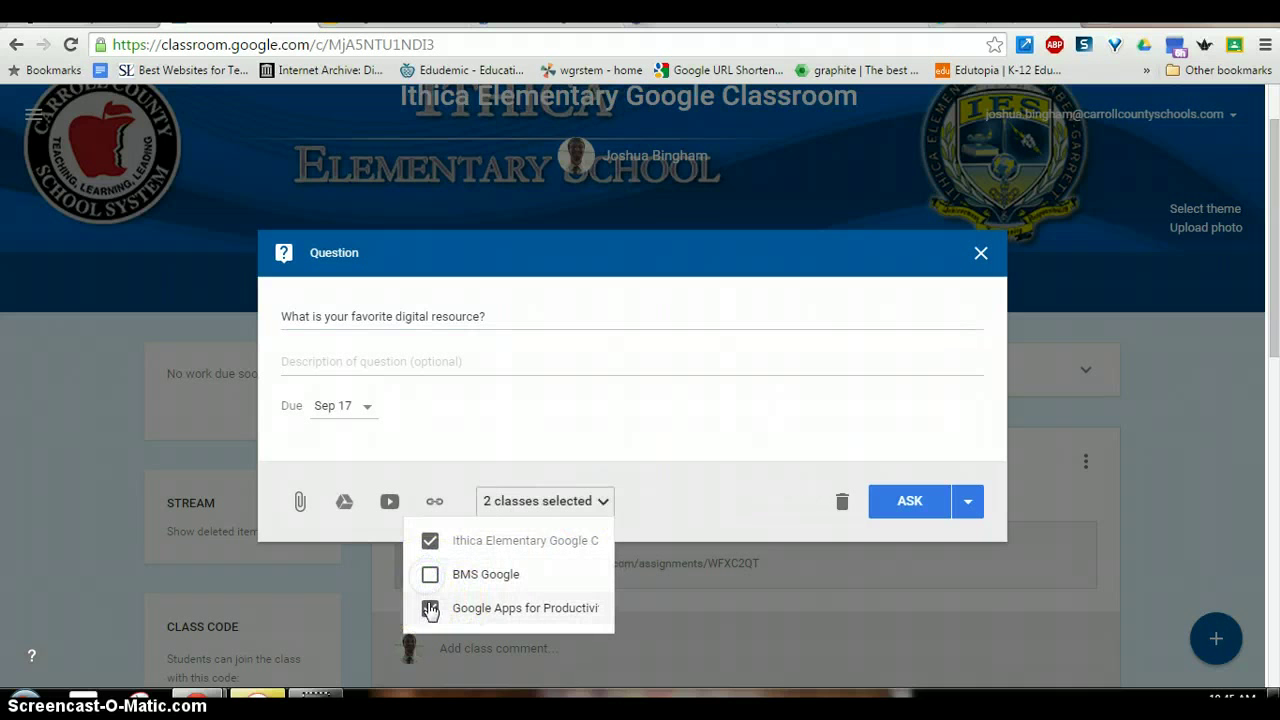
click(429, 607)
click(752, 483)
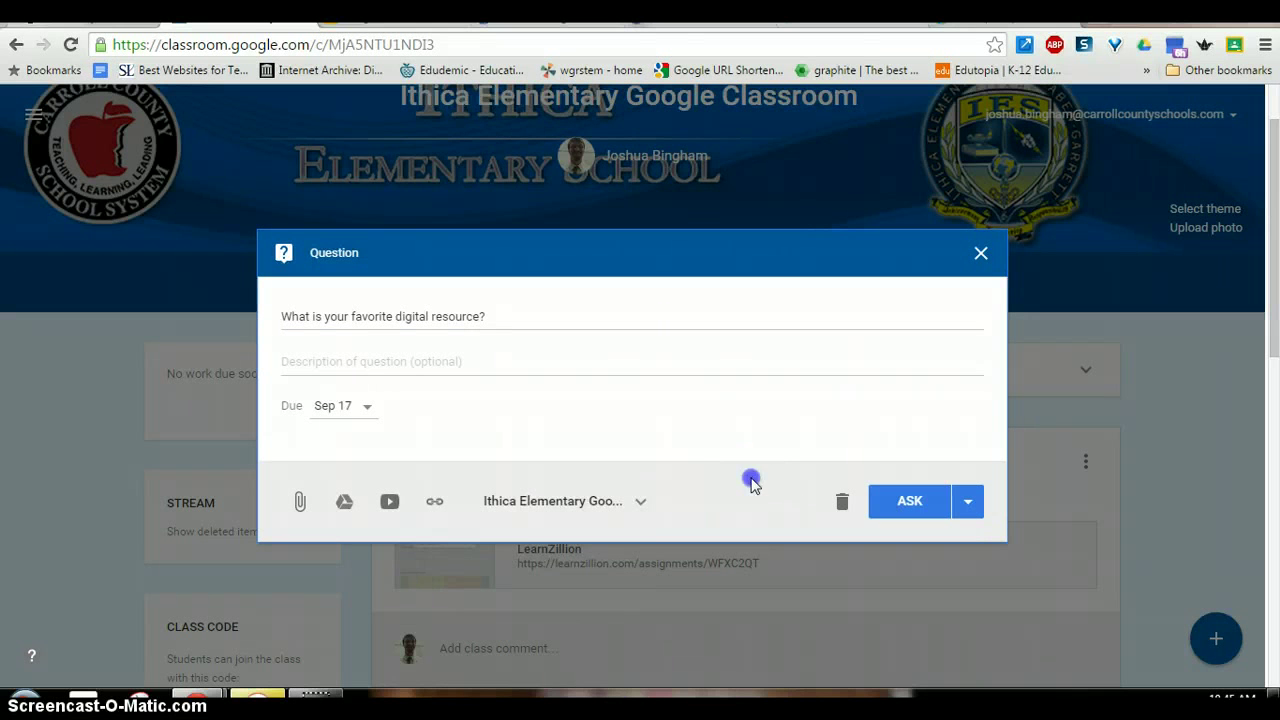
click(912, 501)
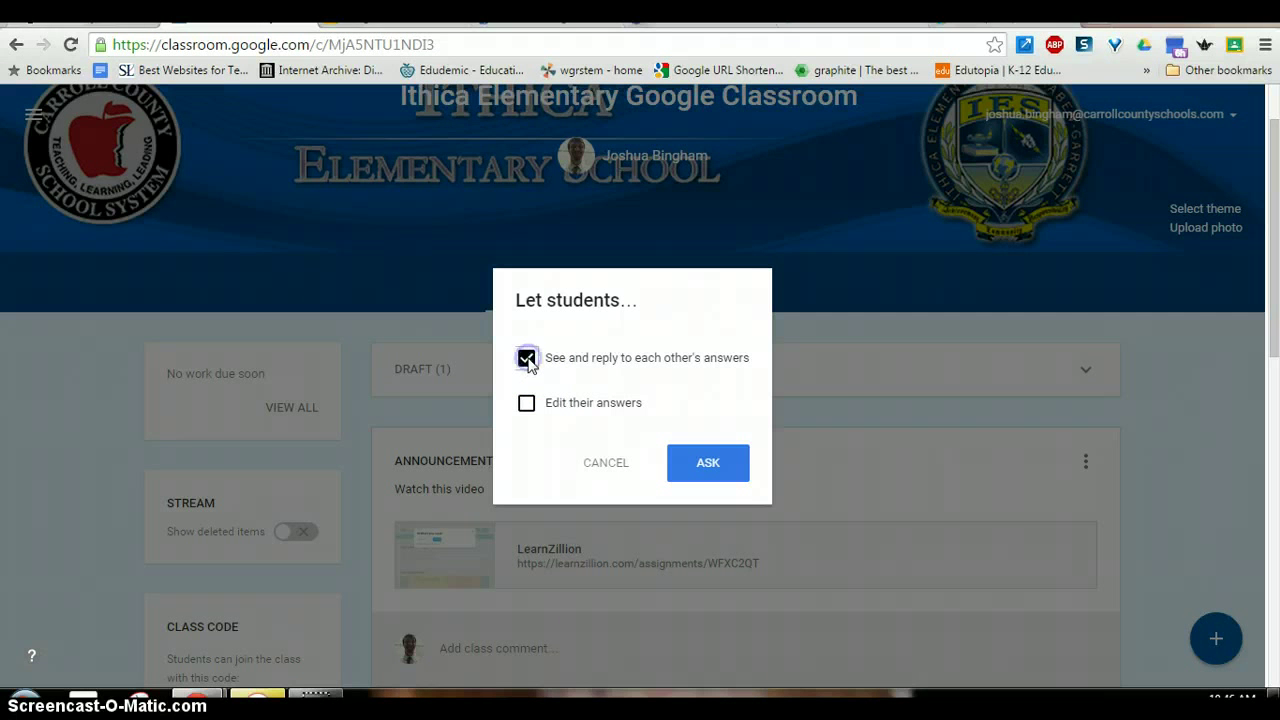
- Also let students edit their answers and post the question, due Thu, Sep 17
click(529, 410)
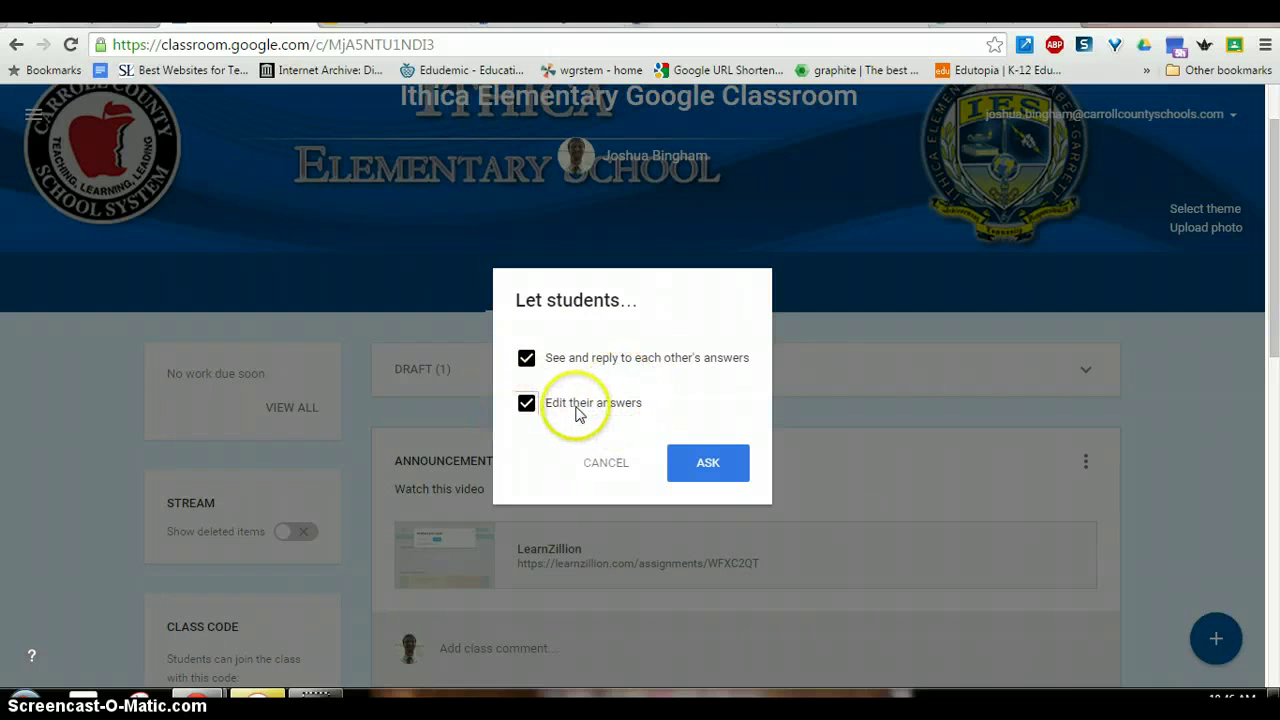
click(703, 470)
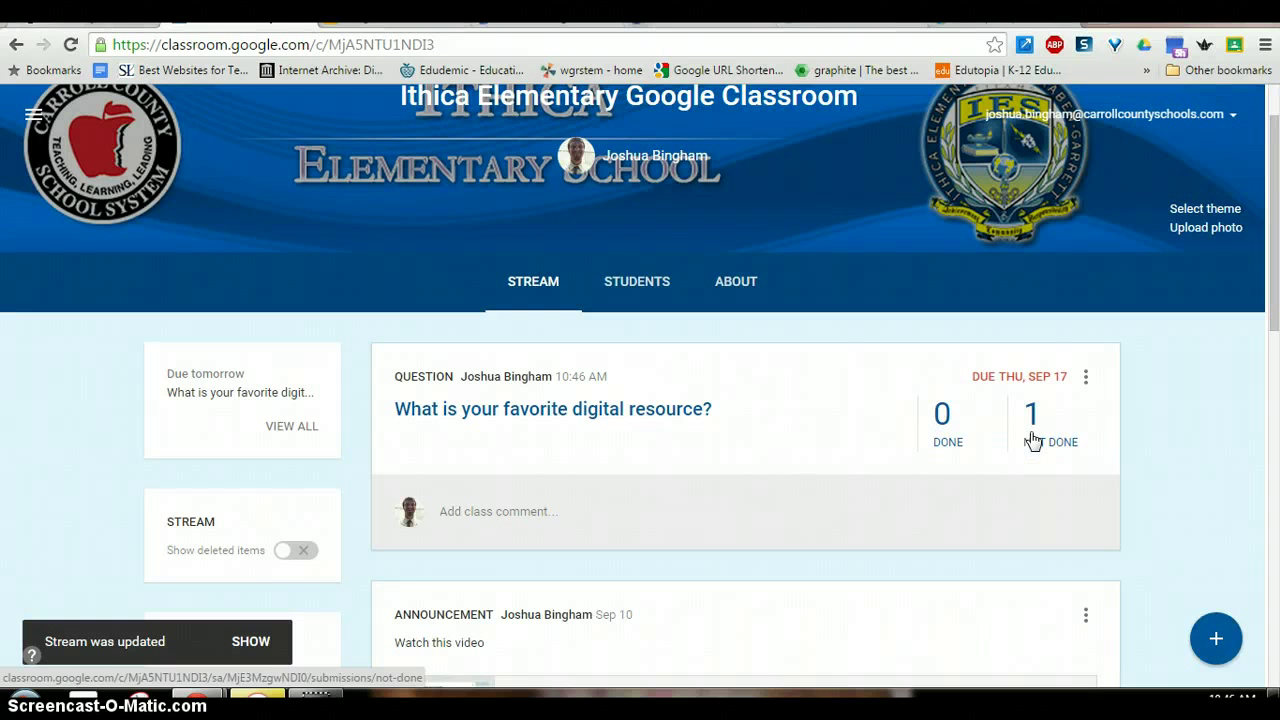
- In the question's student answers, grade the student 100/100, keeping it worth 100 points
click(688, 412)
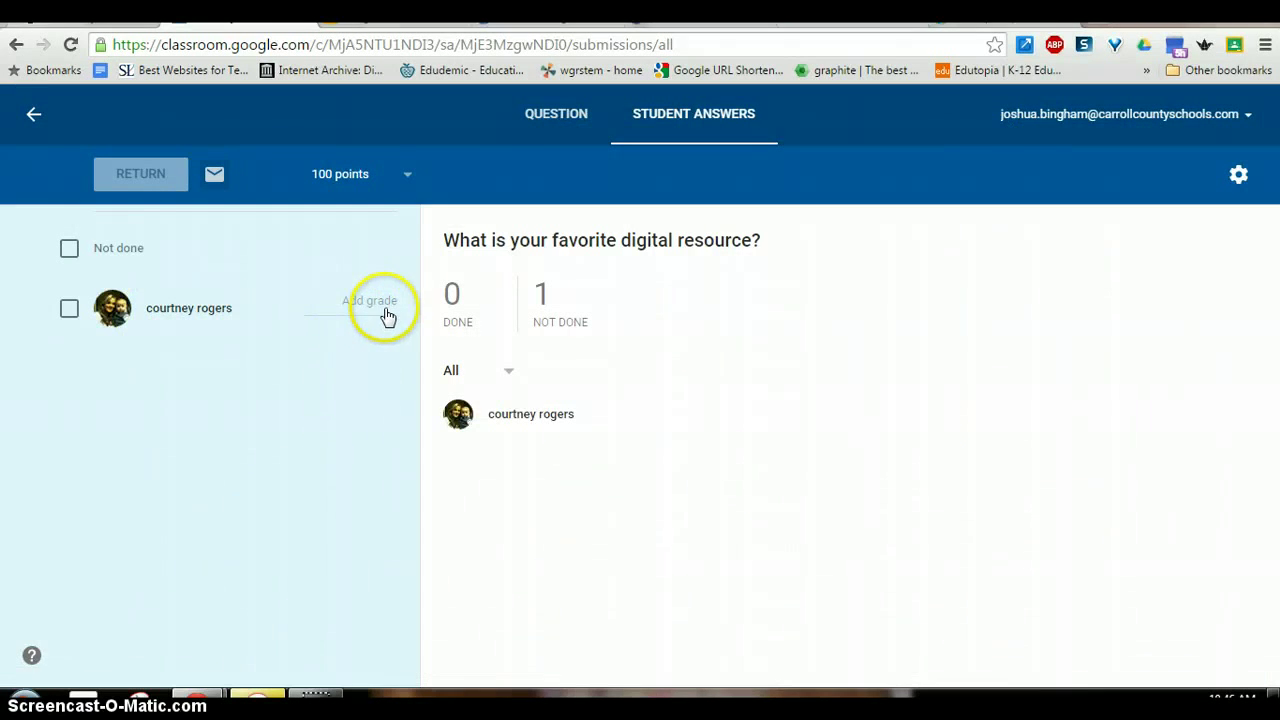
click(371, 299)
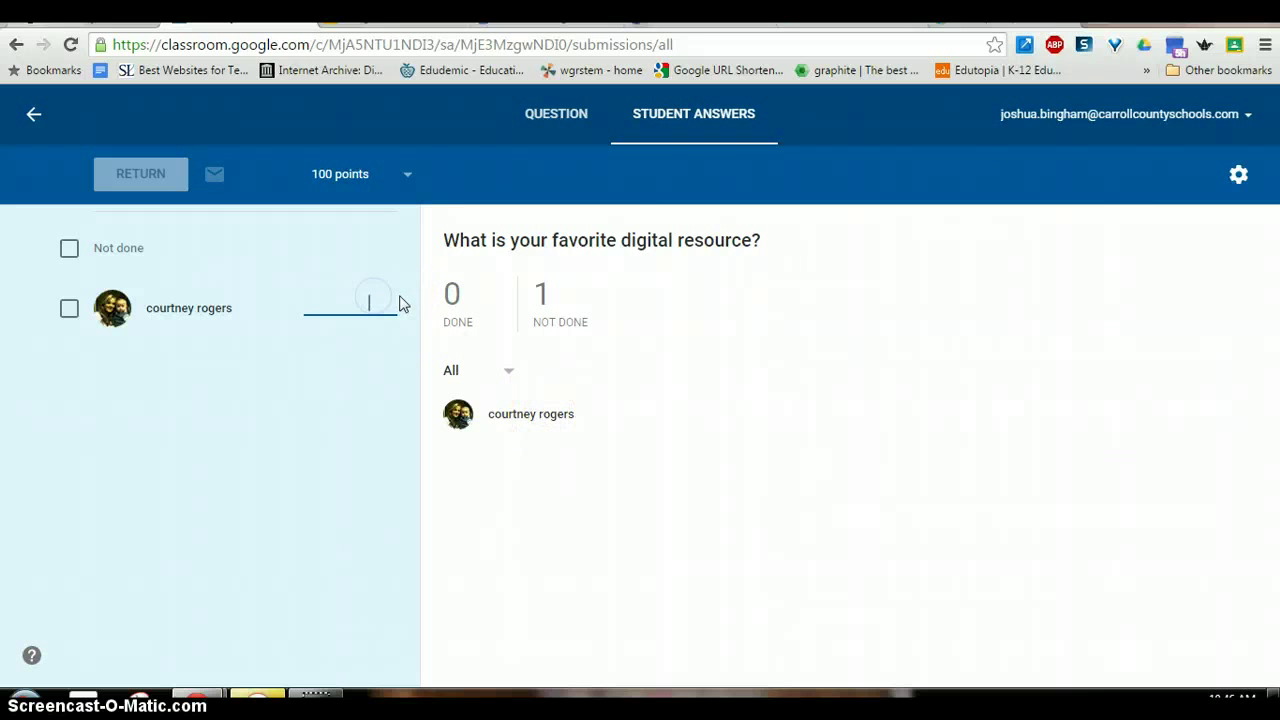
text(100)
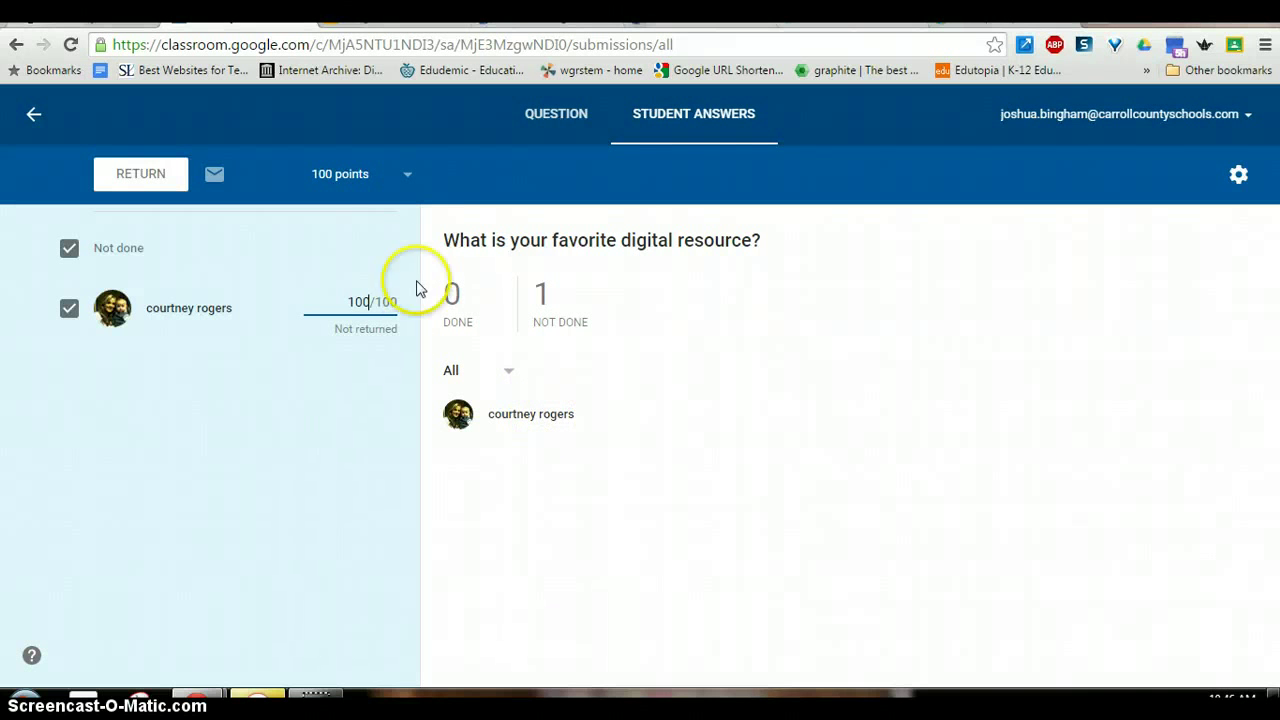
click(407, 186)
click(336, 357)
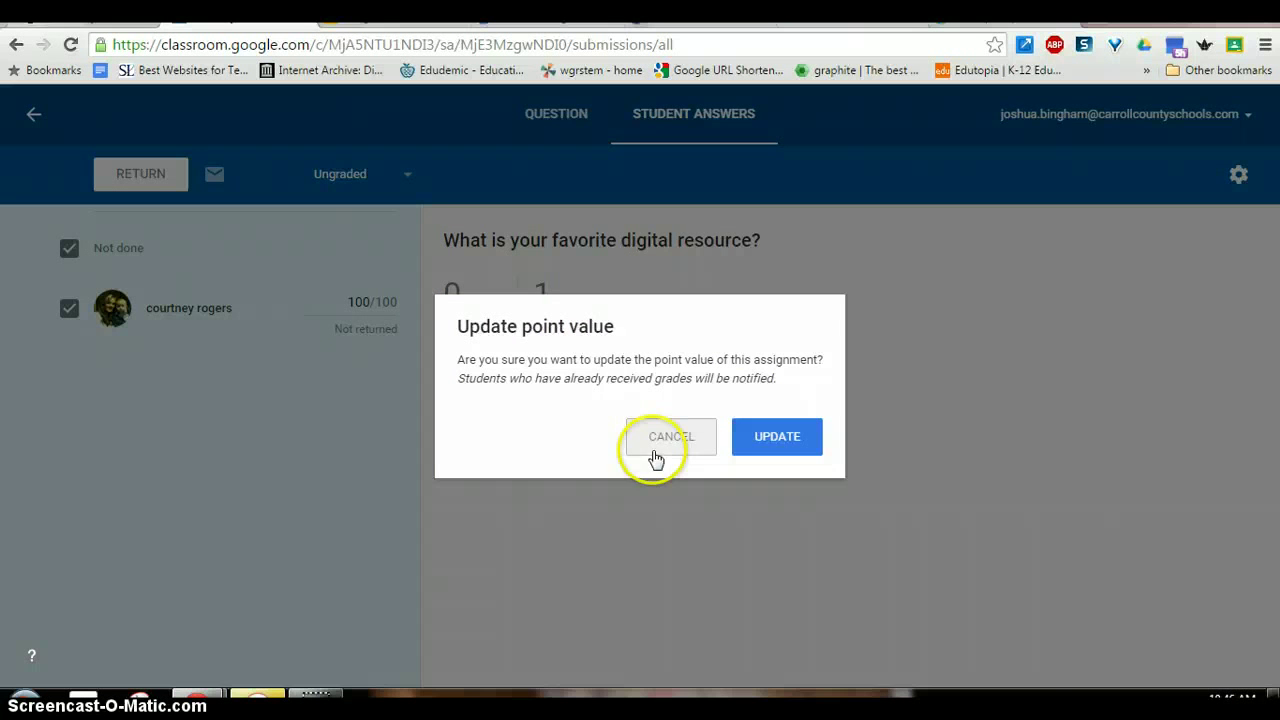
click(666, 441)
click(400, 405)
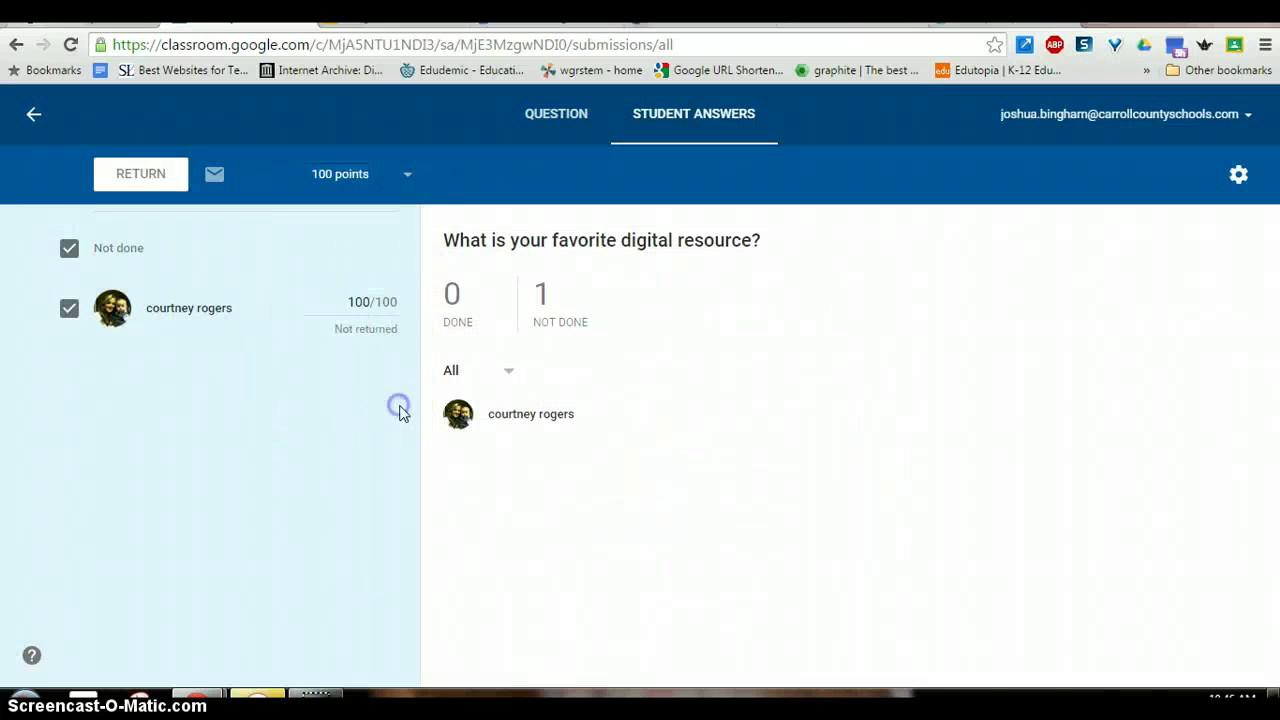
- Cancel returning the answer, review the student's submission, then go back to the class stream
click(143, 176)
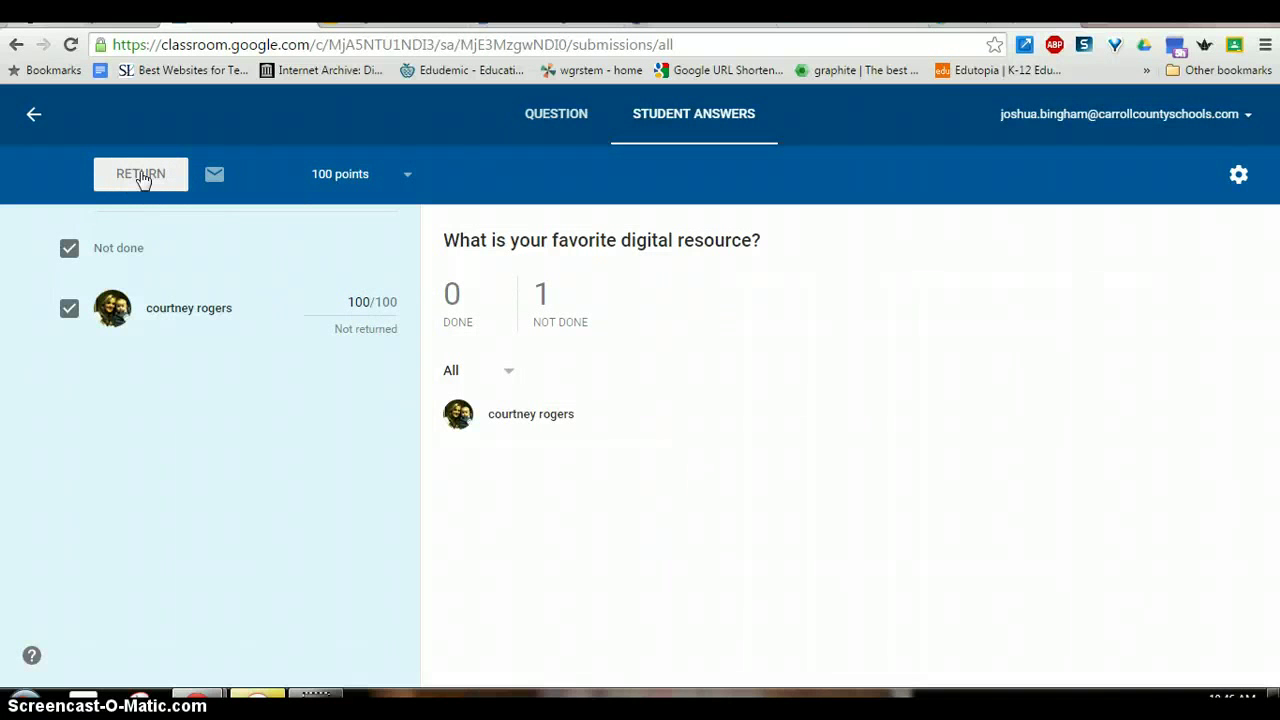
click(141, 176)
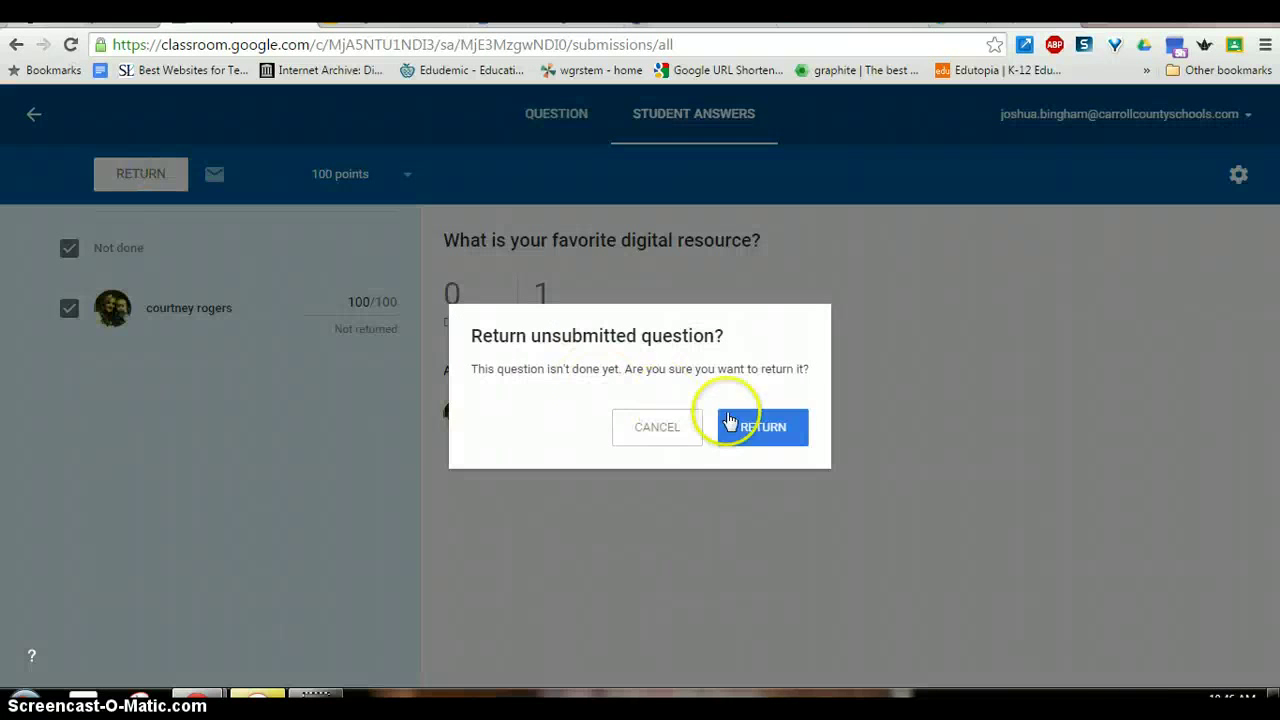
click(660, 430)
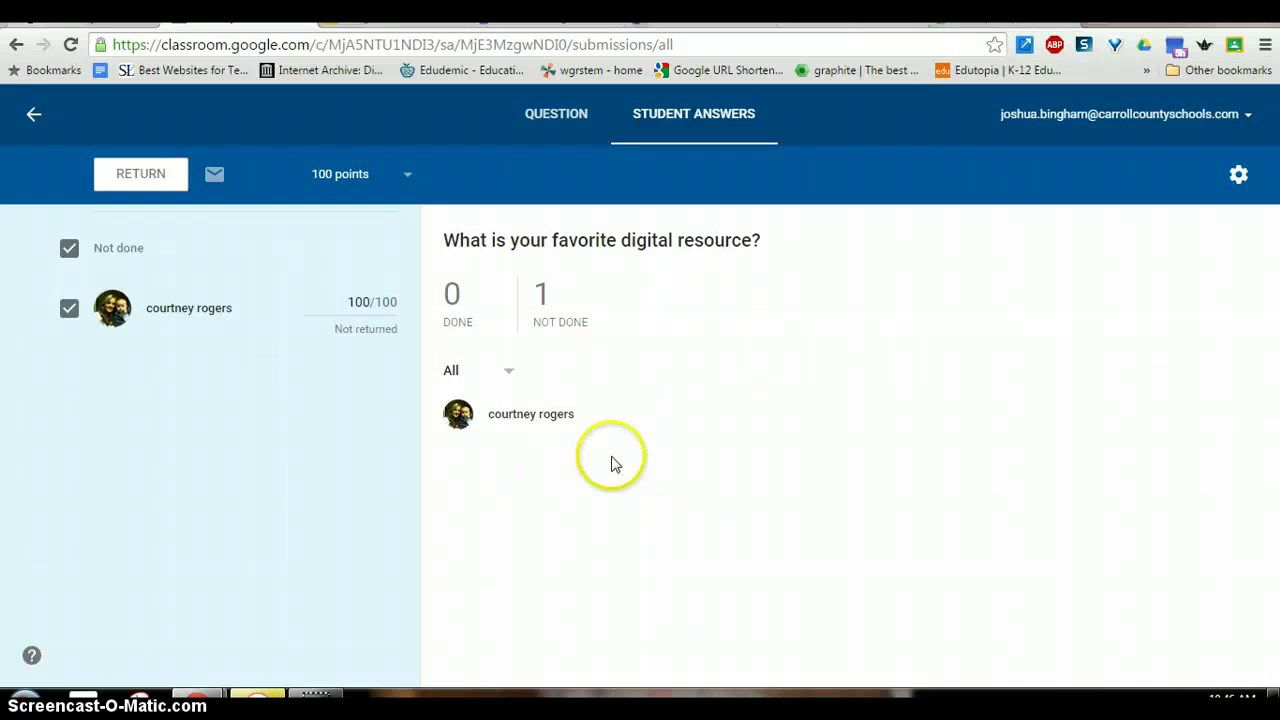
click(205, 313)
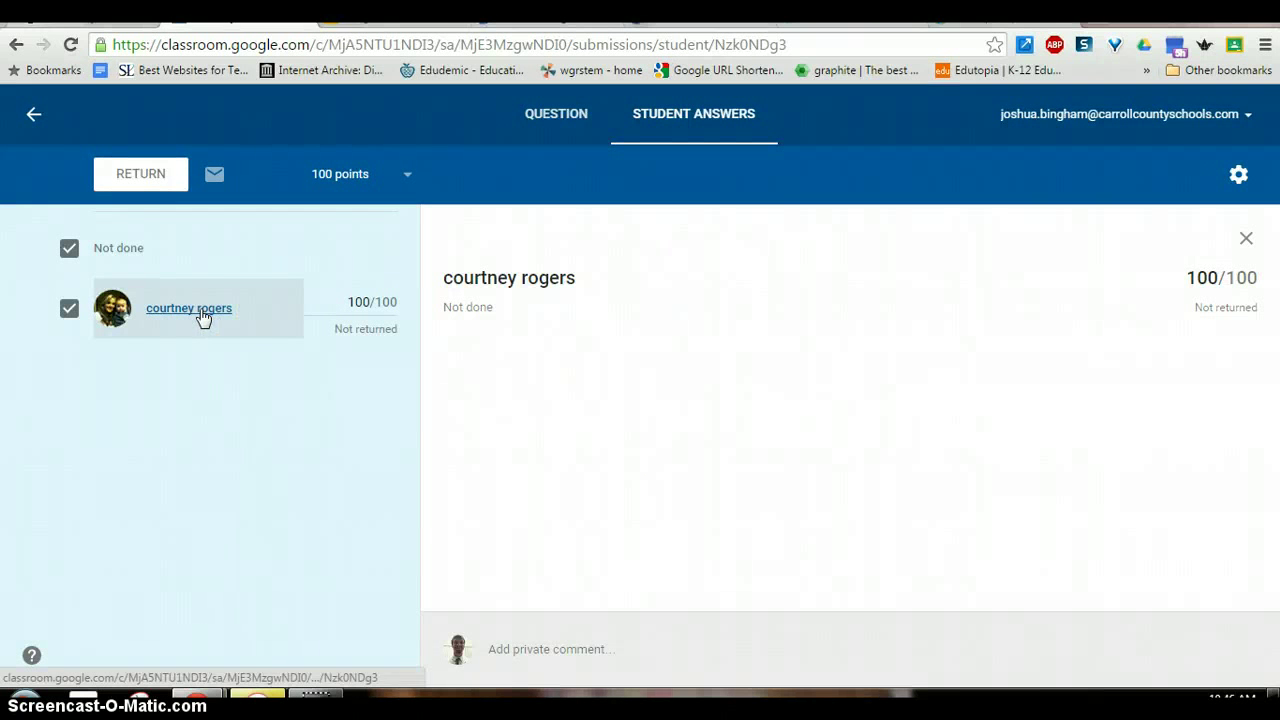
click(553, 645)
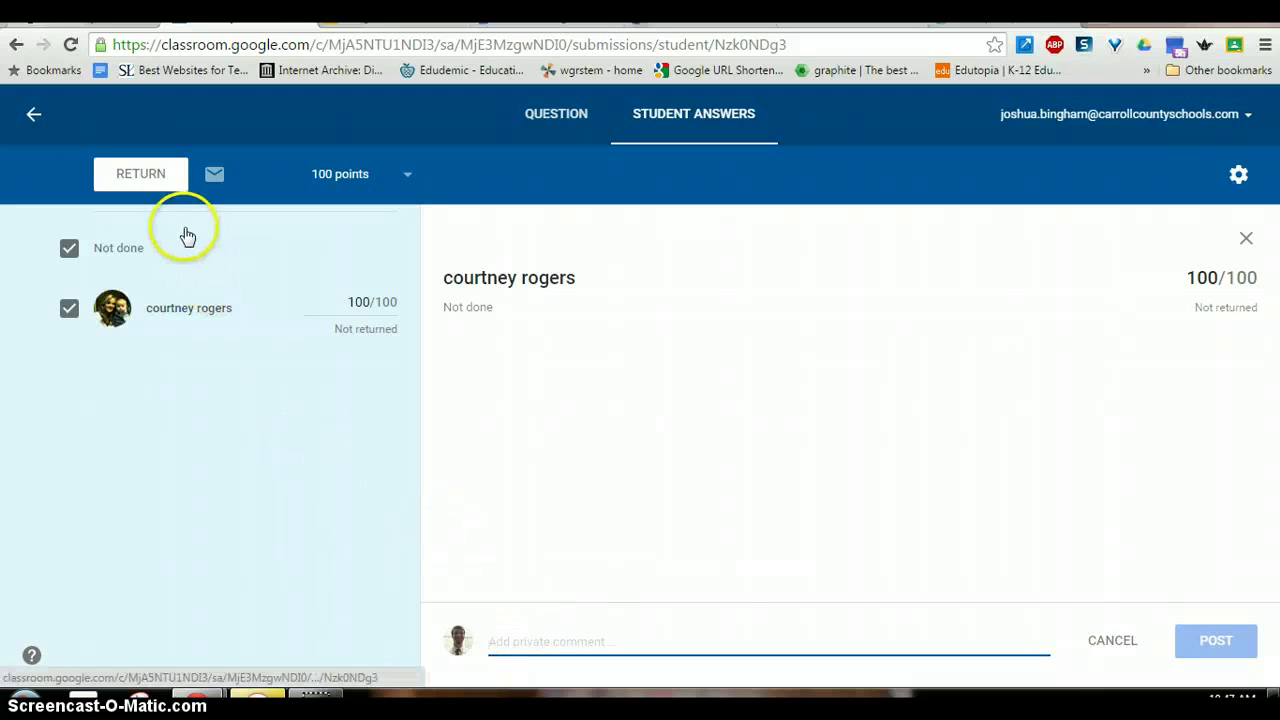
click(36, 117)
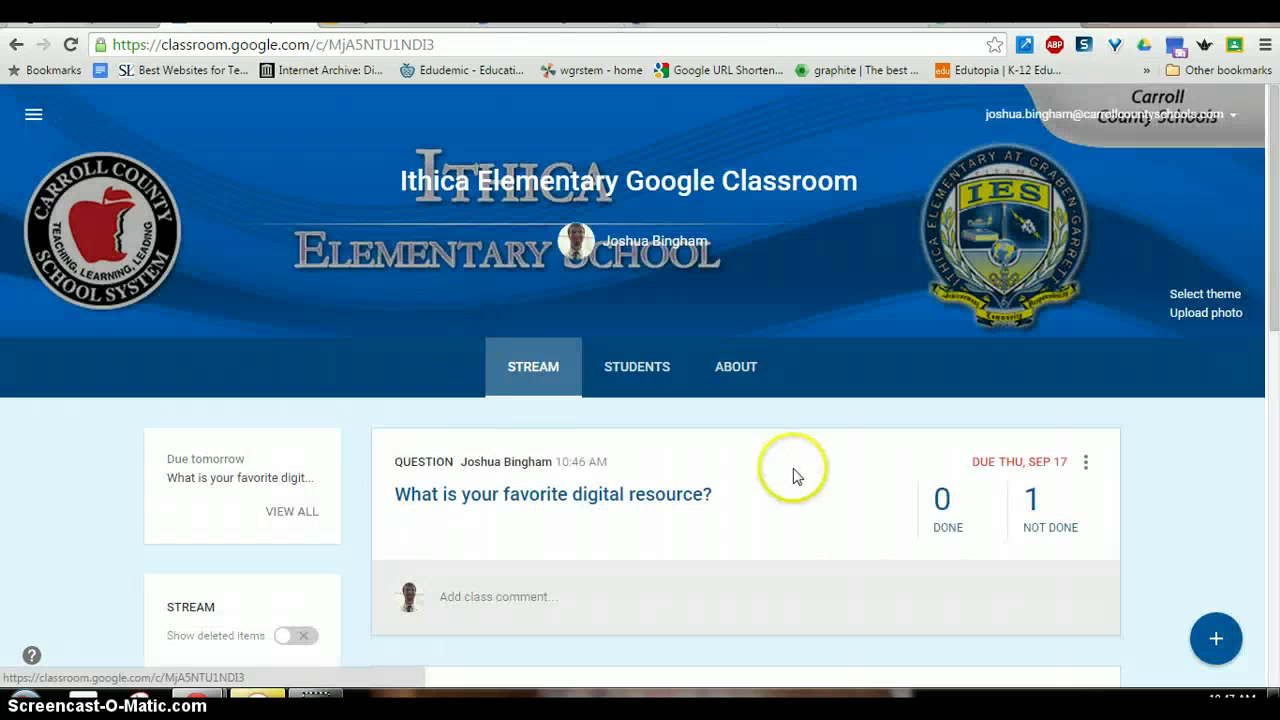
- Create a new assignment titled 'Quiz 1', due Sep 17
click(1212, 640)
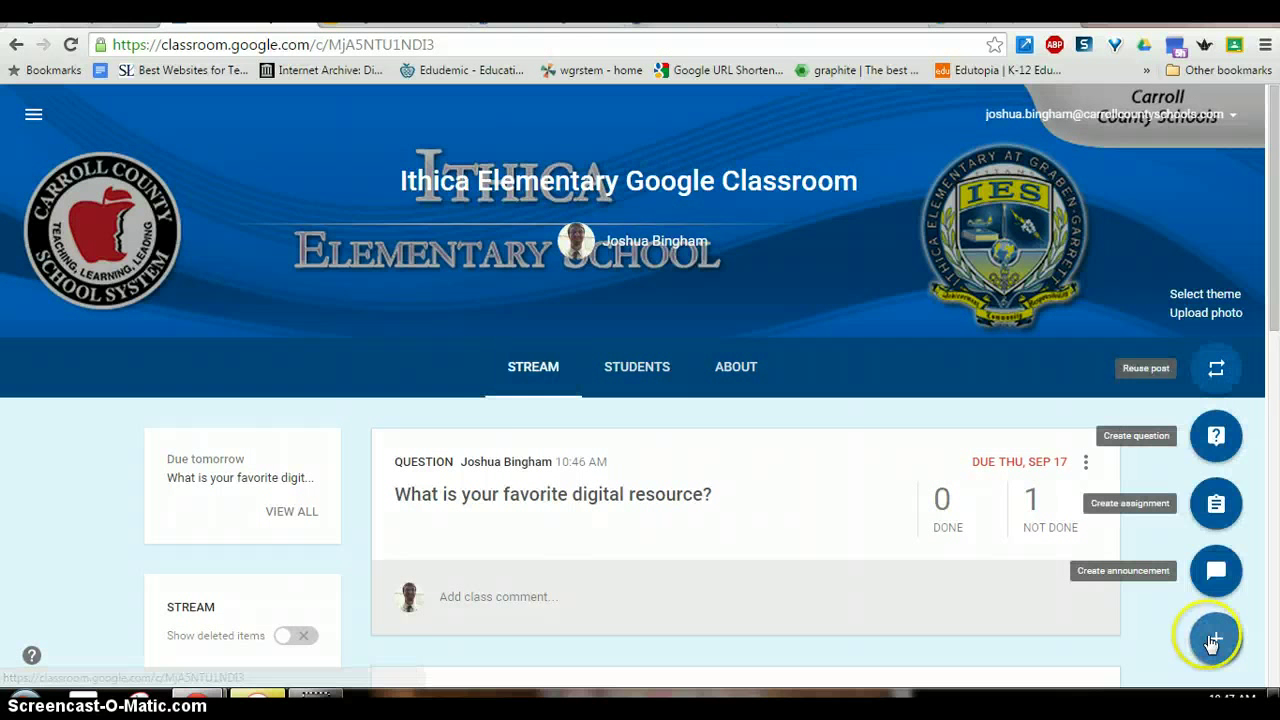
click(1216, 505)
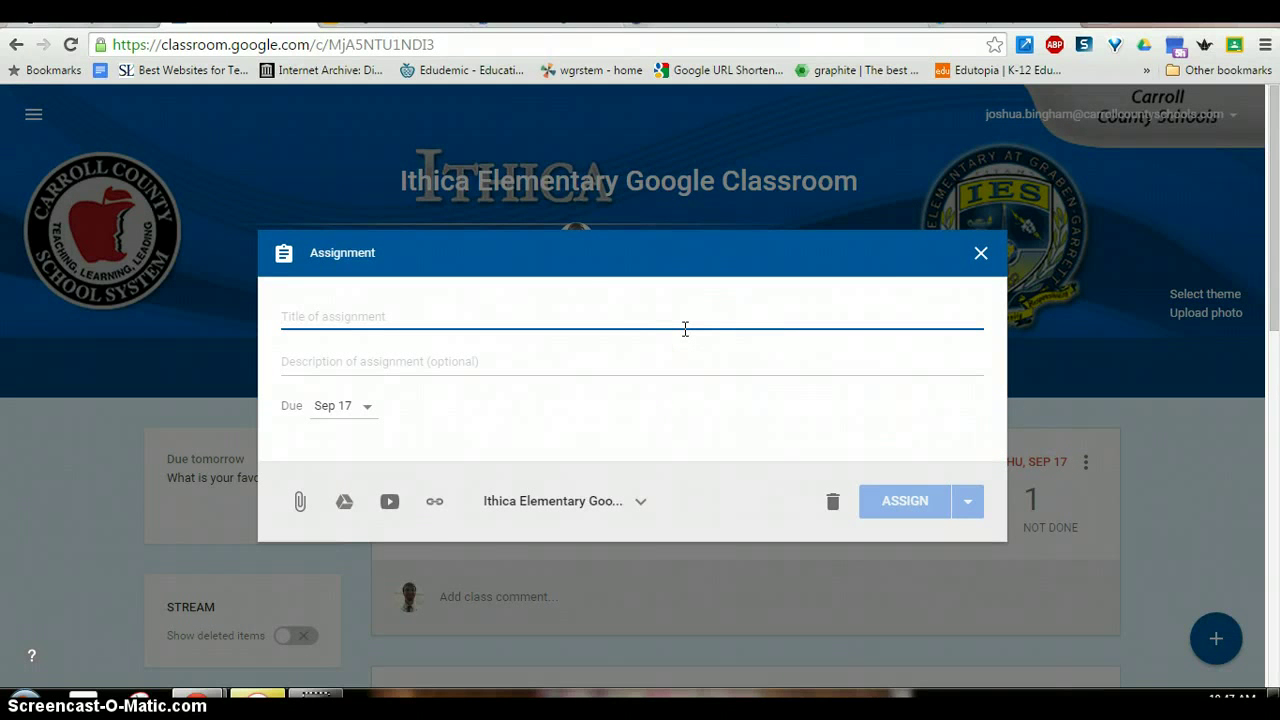
text(Quiz 1)
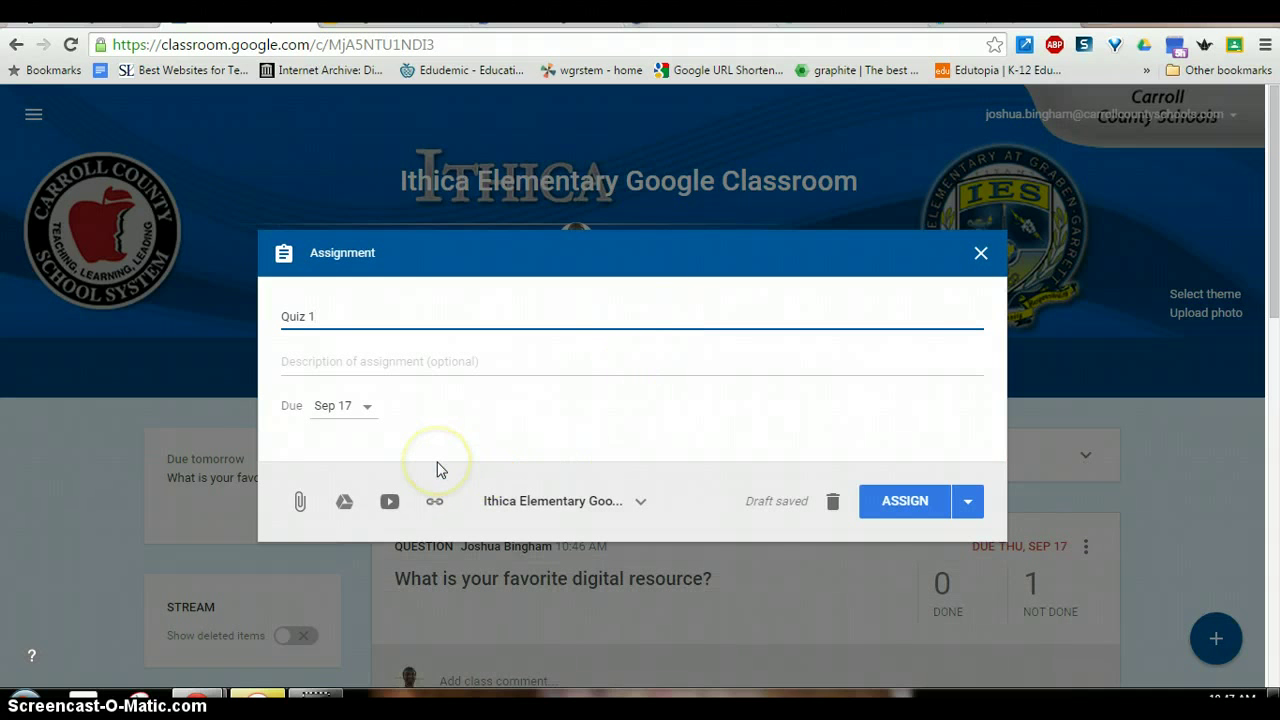
- Search Drive for 'ies google class' and attach the IES Google Classroom doc
click(346, 510)
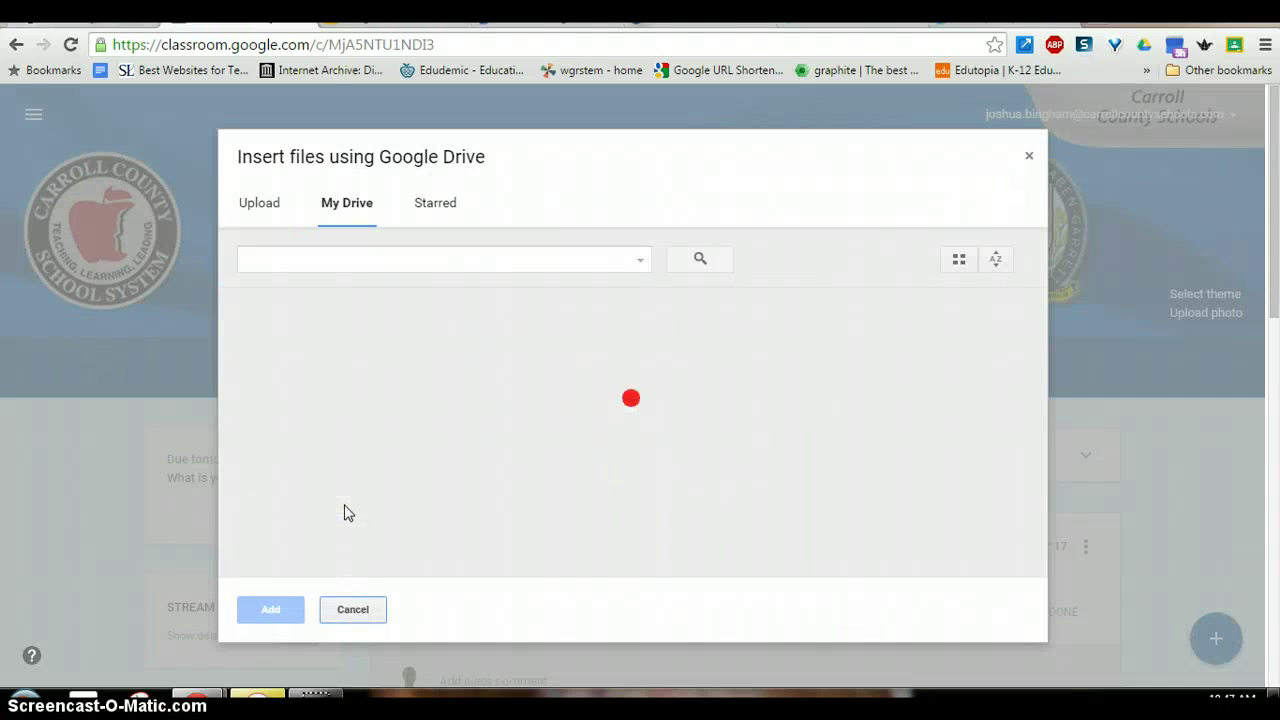
click(390, 265)
text(ies google class)
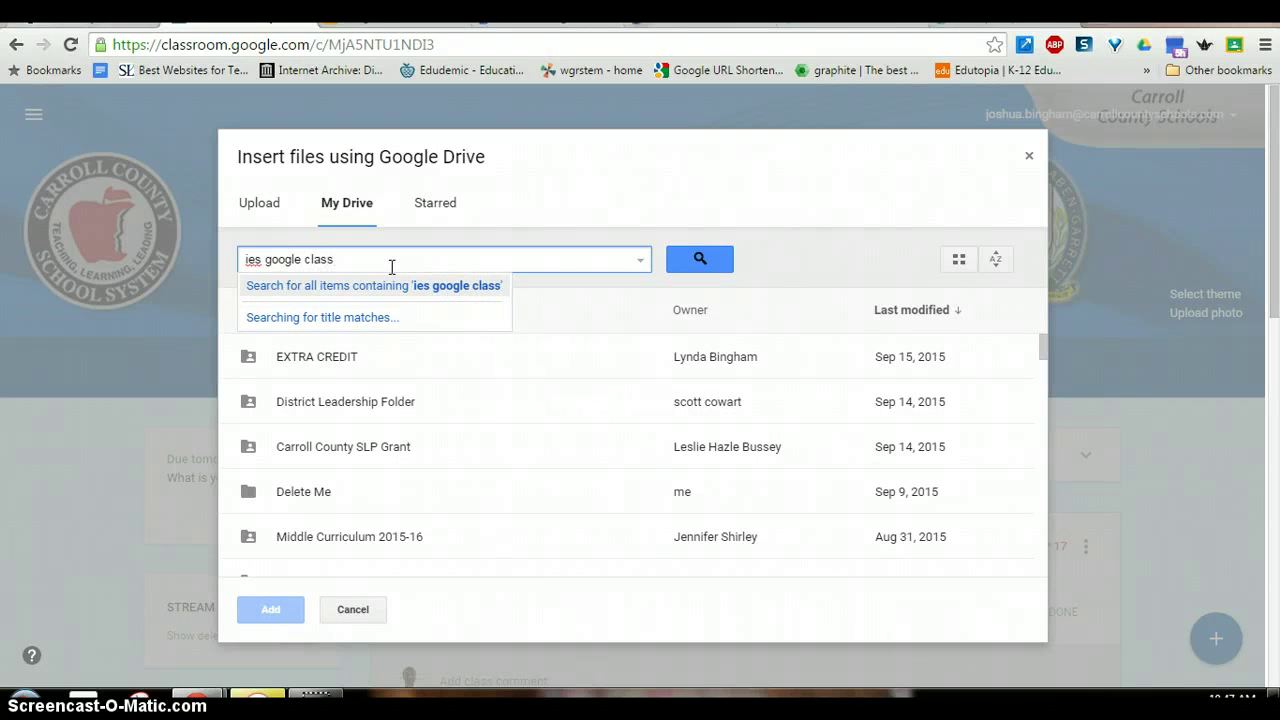
click(389, 252)
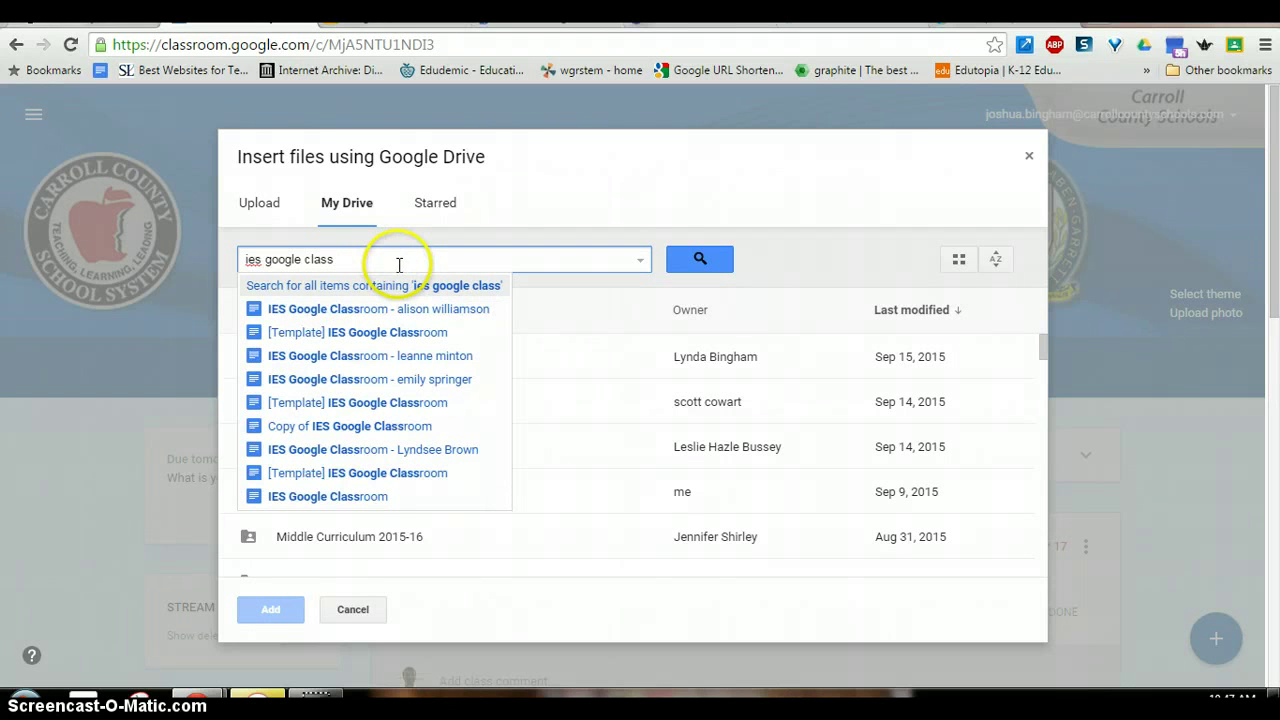
click(330, 500)
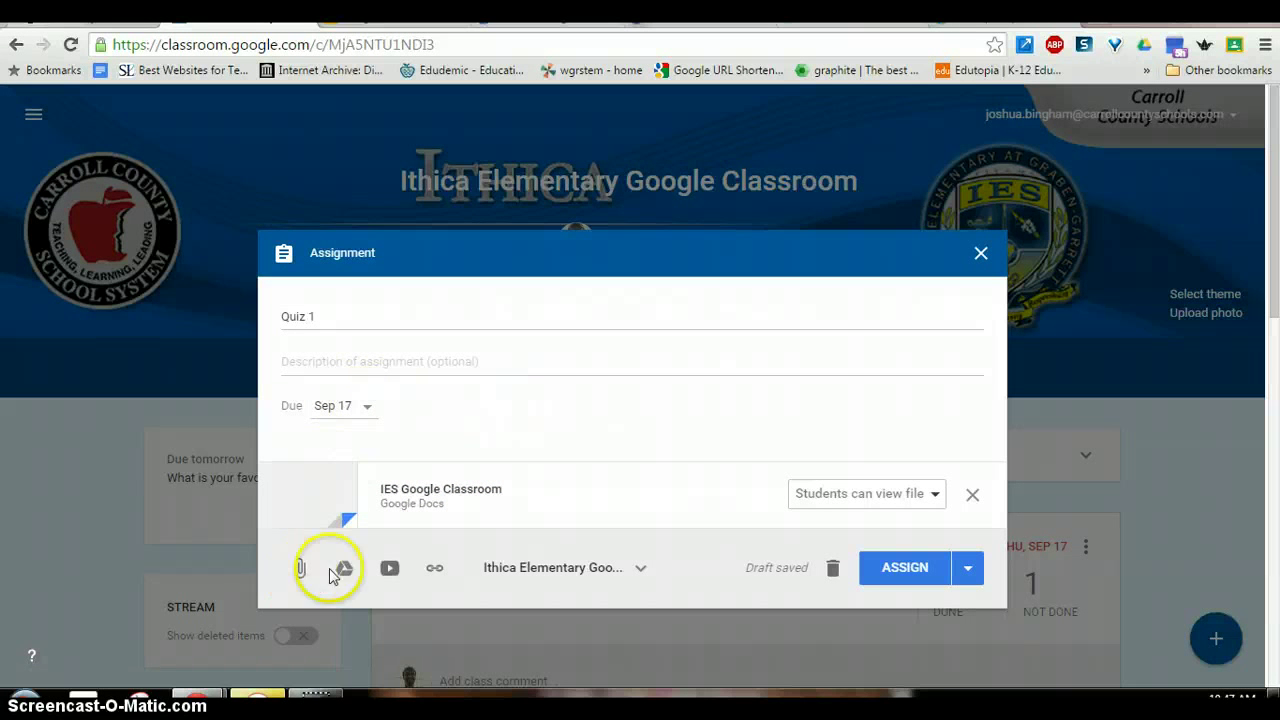
- Assign Quiz 1 so each student gets their own copy of the IES Google Classroom doc
click(625, 569)
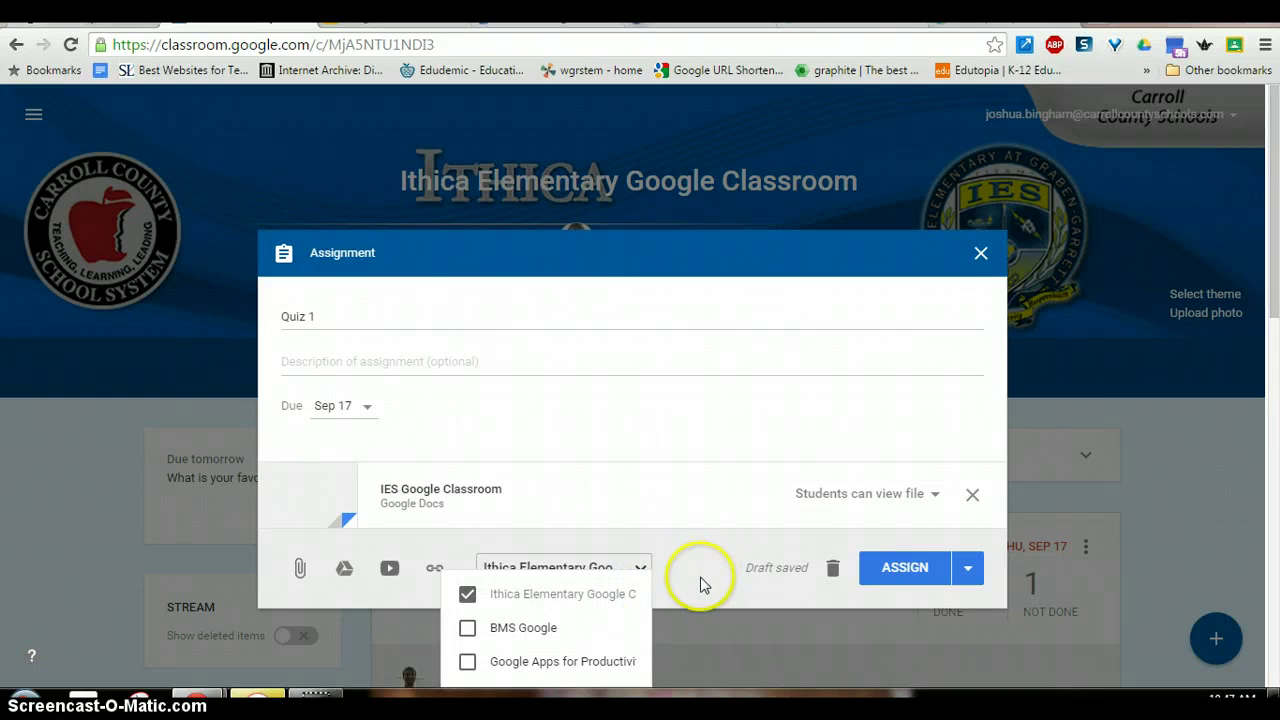
click(701, 584)
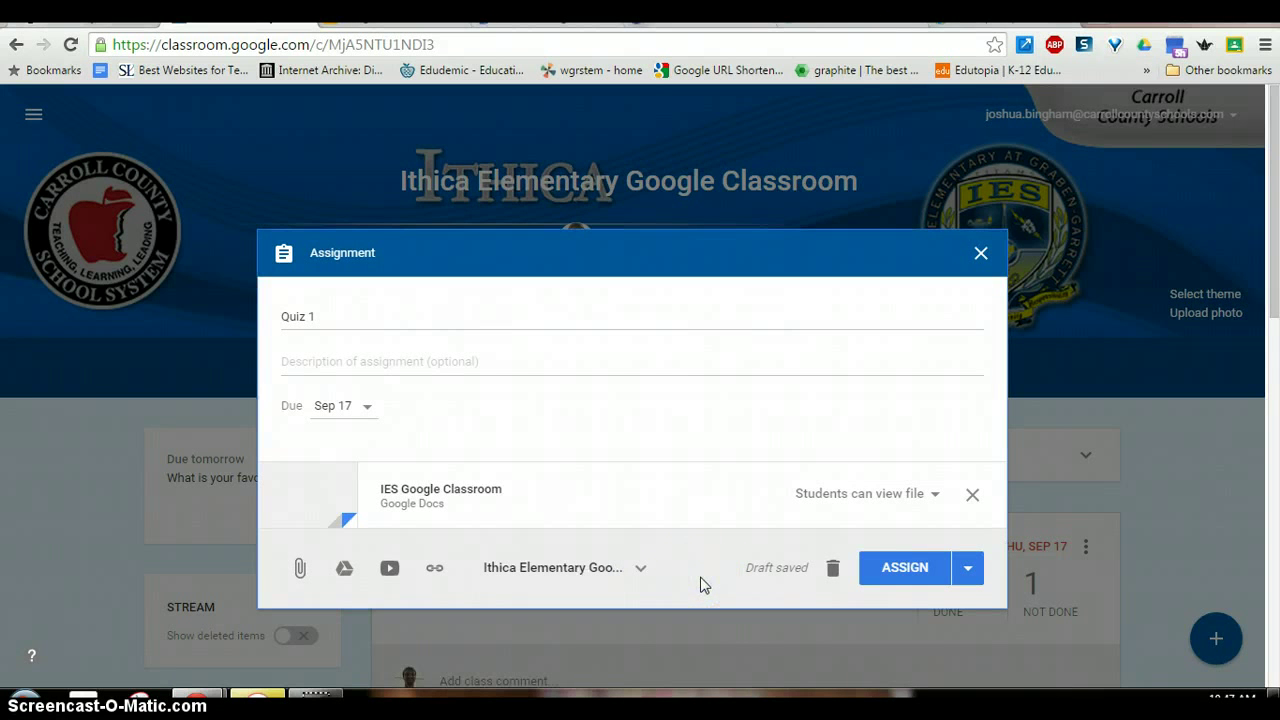
click(921, 500)
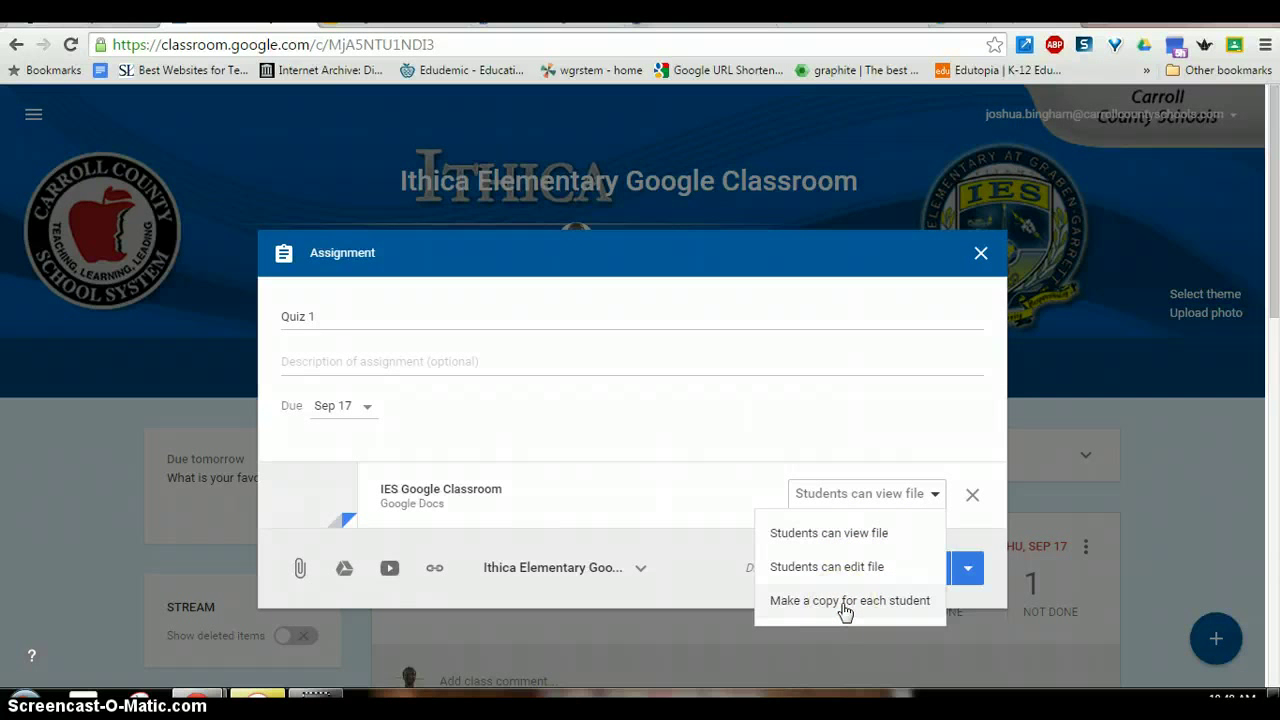
click(844, 602)
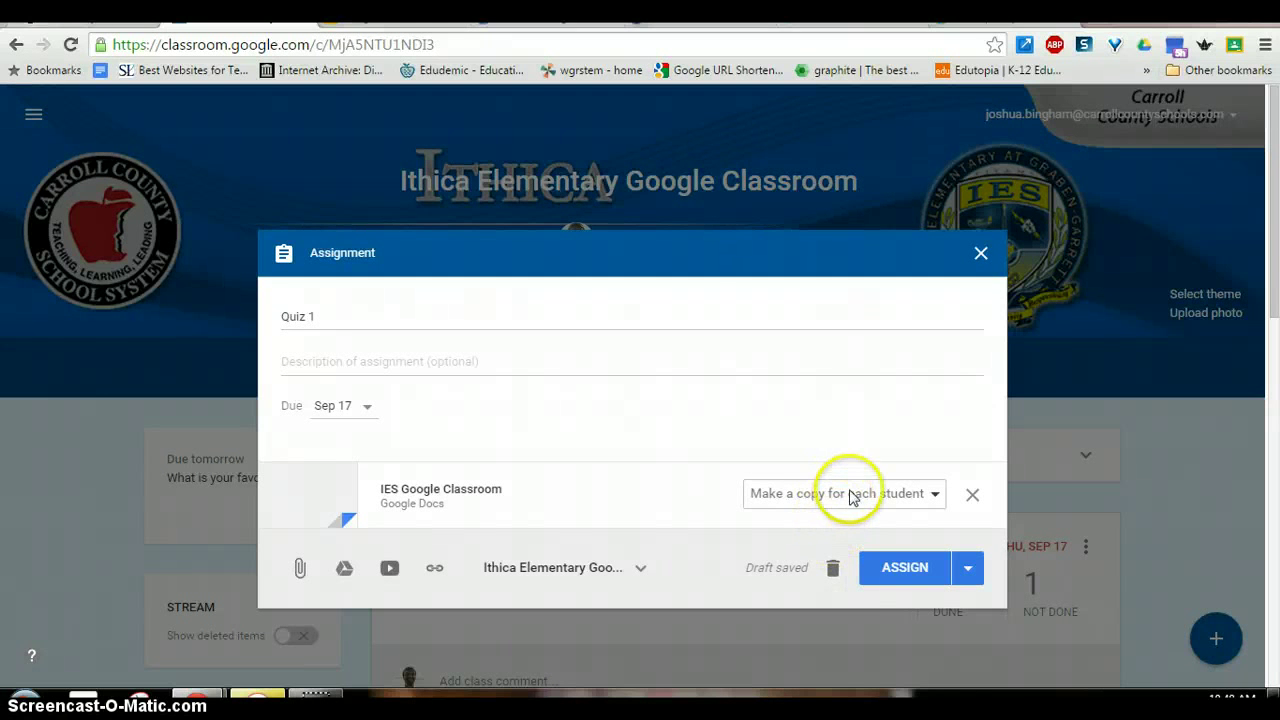
click(908, 568)
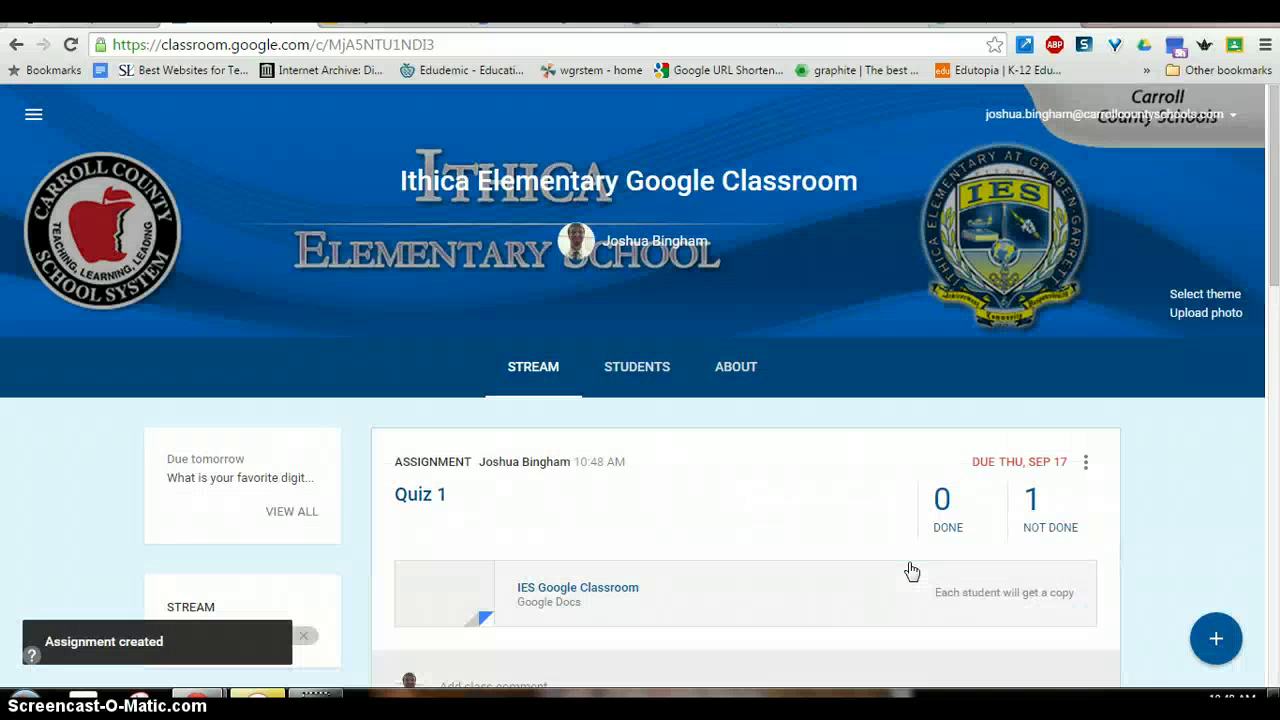
click(420, 497)
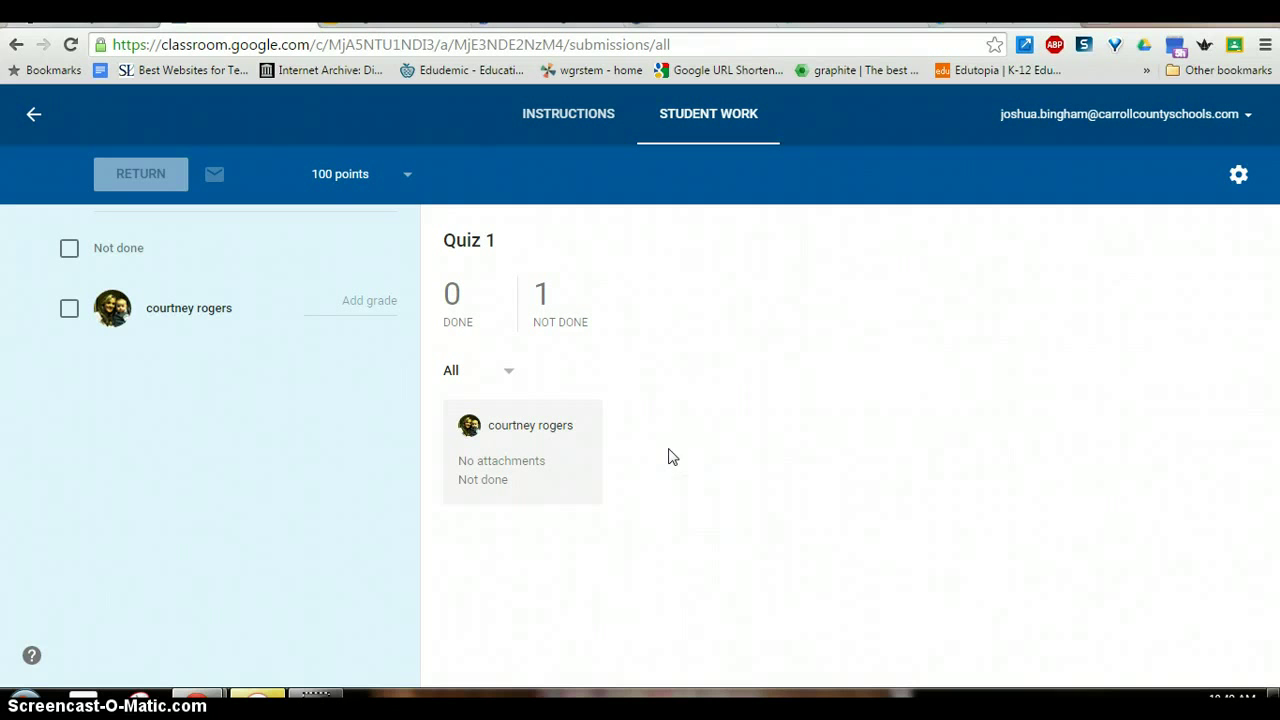
click(36, 119)
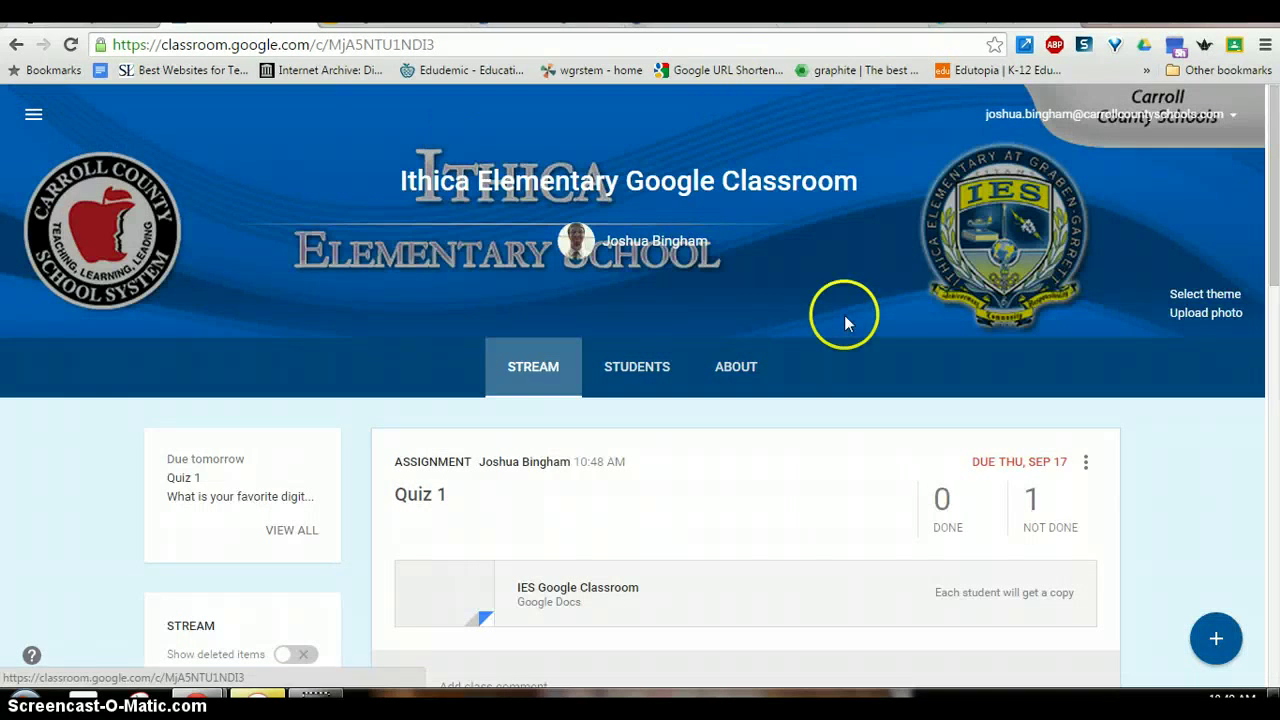
- Move the Sep 10 LearnZillion 'Watch this video' announcement to the top and refresh the stream
scroll(846, 320, down, 5)
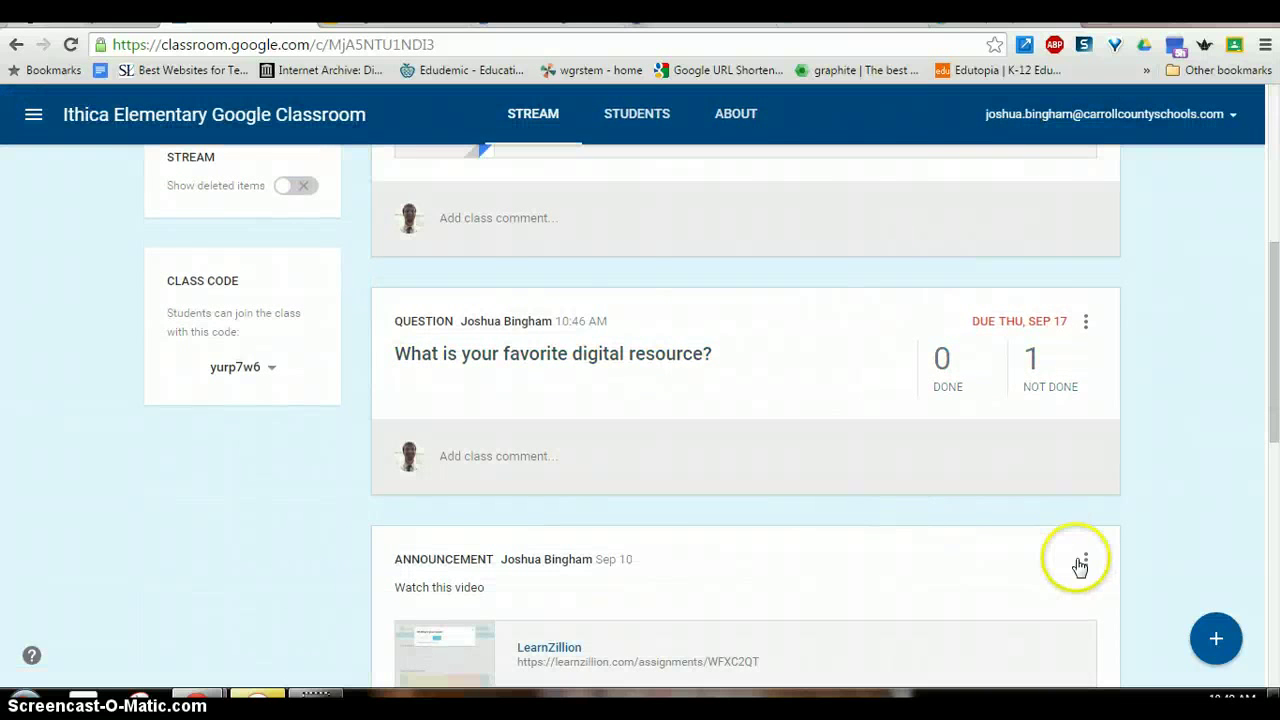
click(1086, 562)
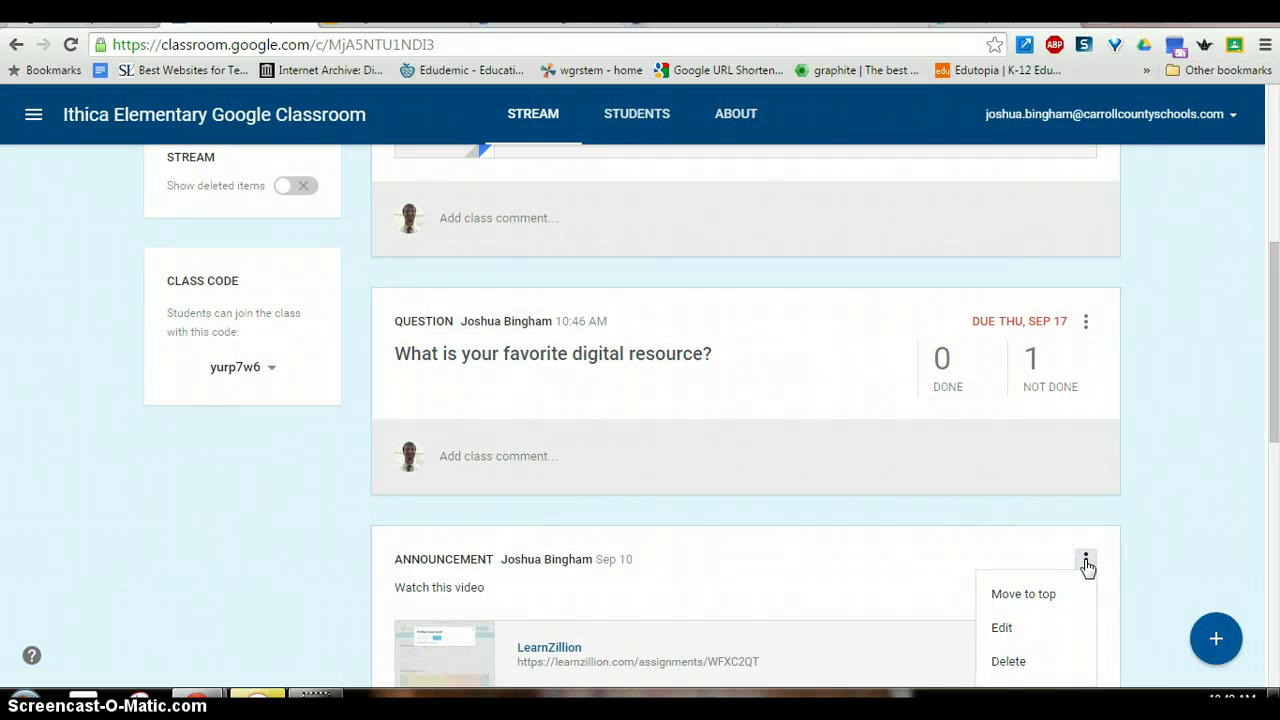
click(1037, 598)
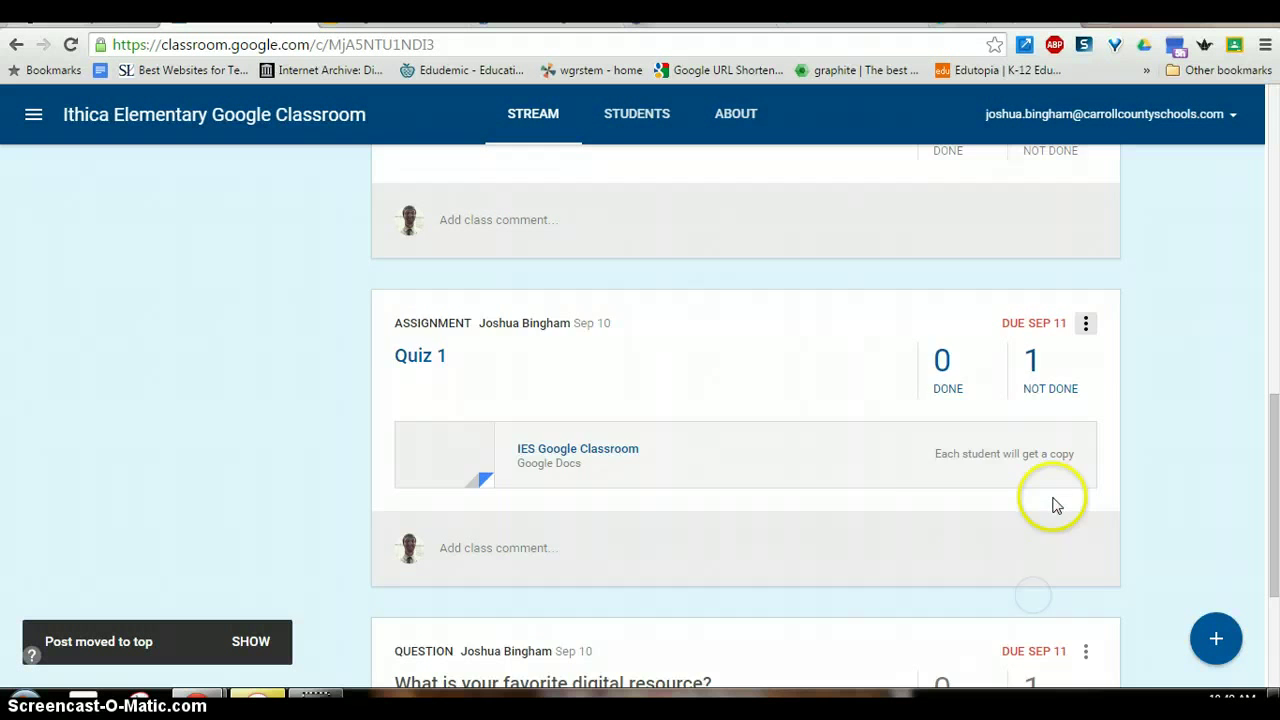
scroll(1052, 505, up, 1)
scroll(1060, 420, up, 5)
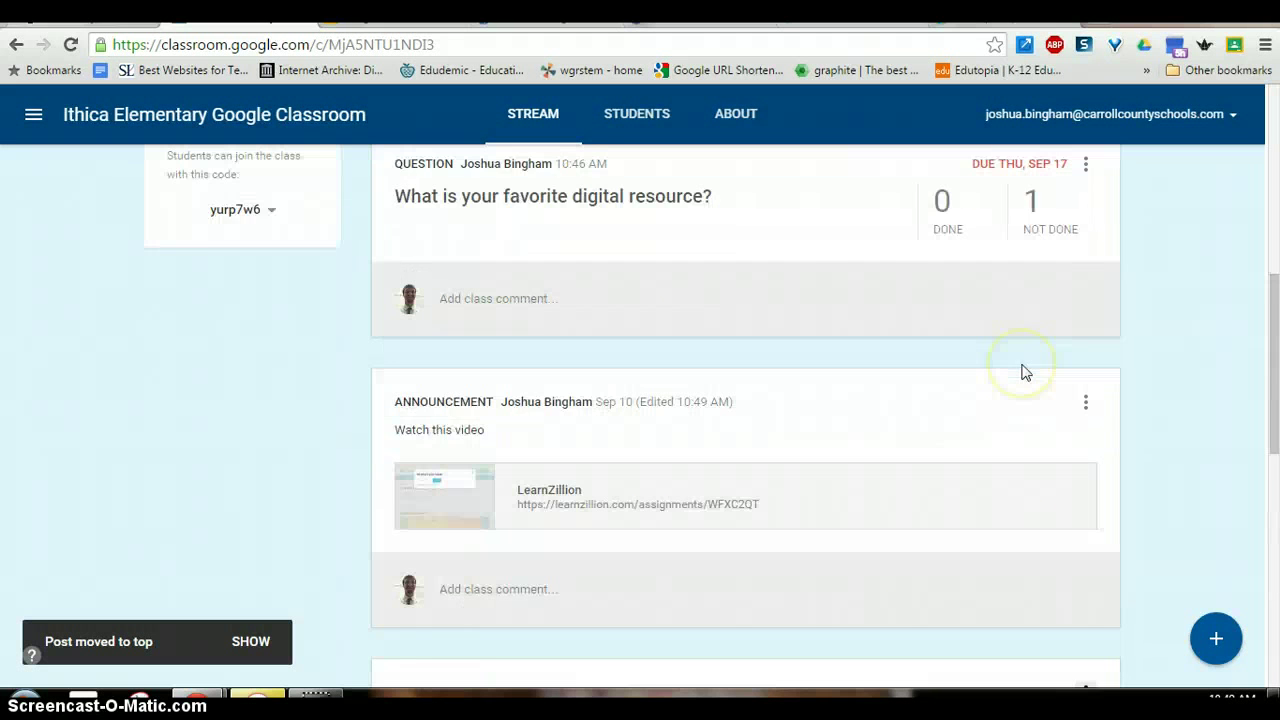
scroll(1022, 372, down, 5)
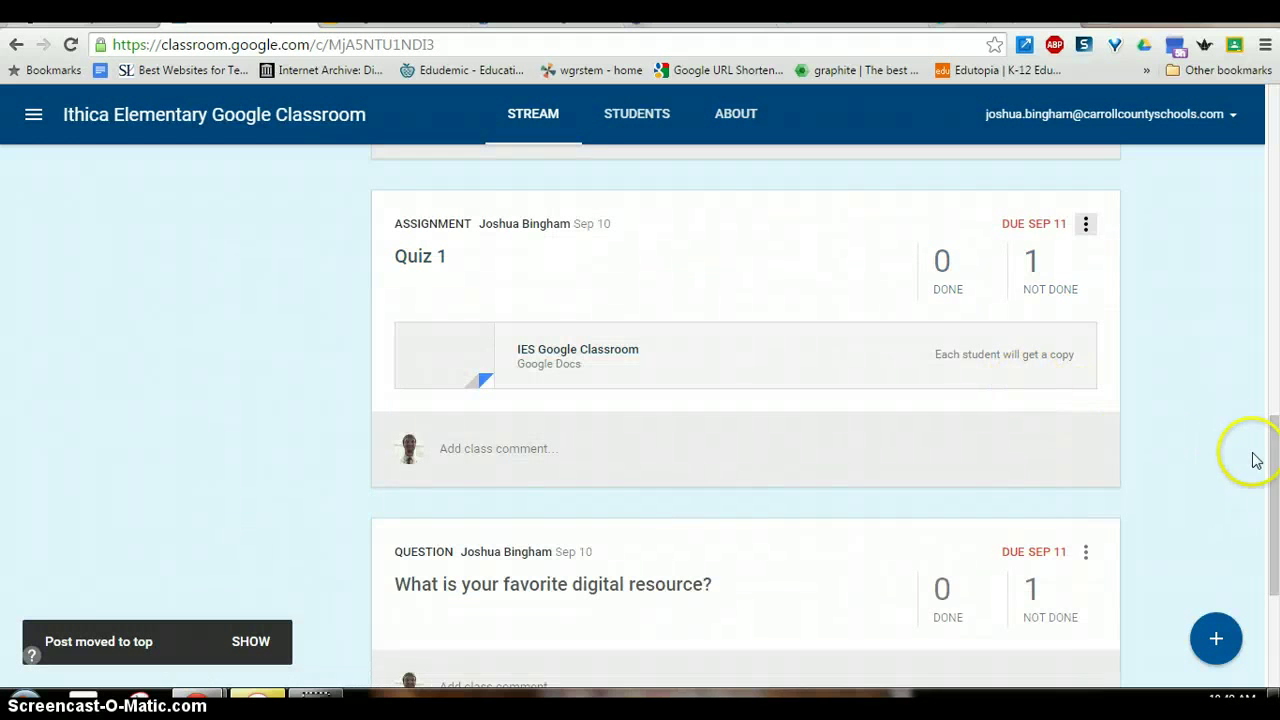
drag(1266, 488, 1254, 200)
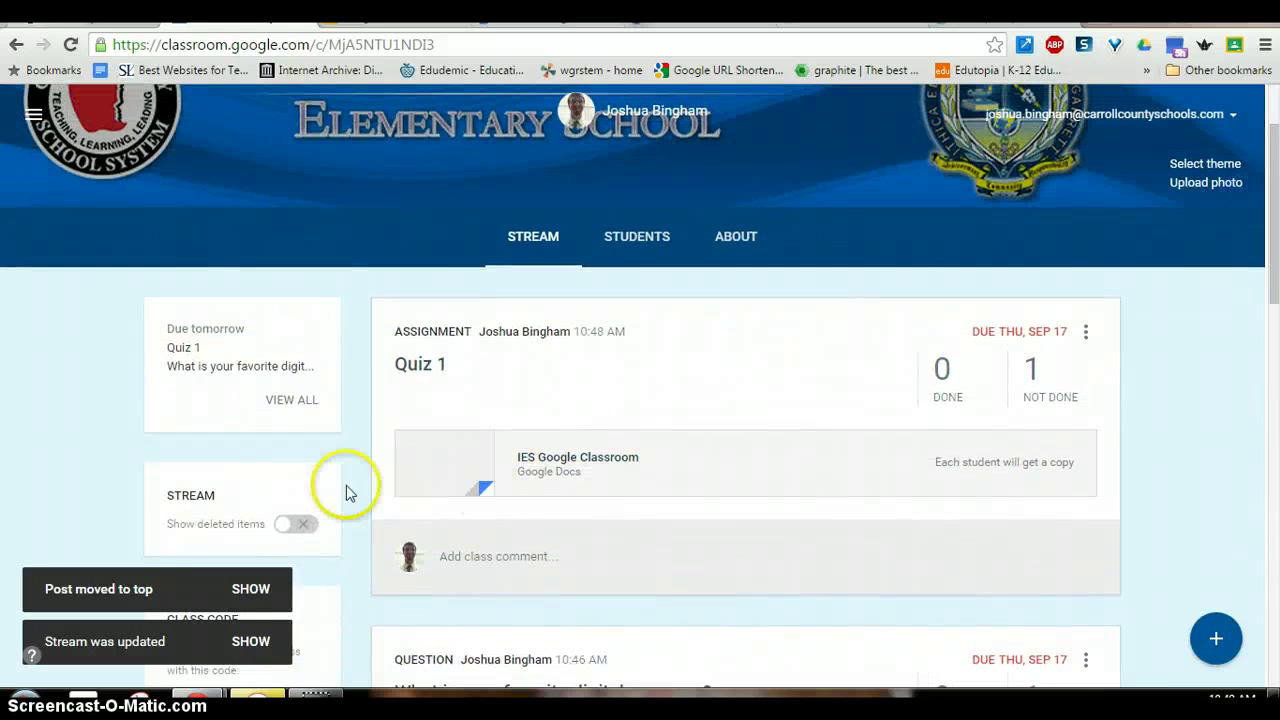
click(250, 589)
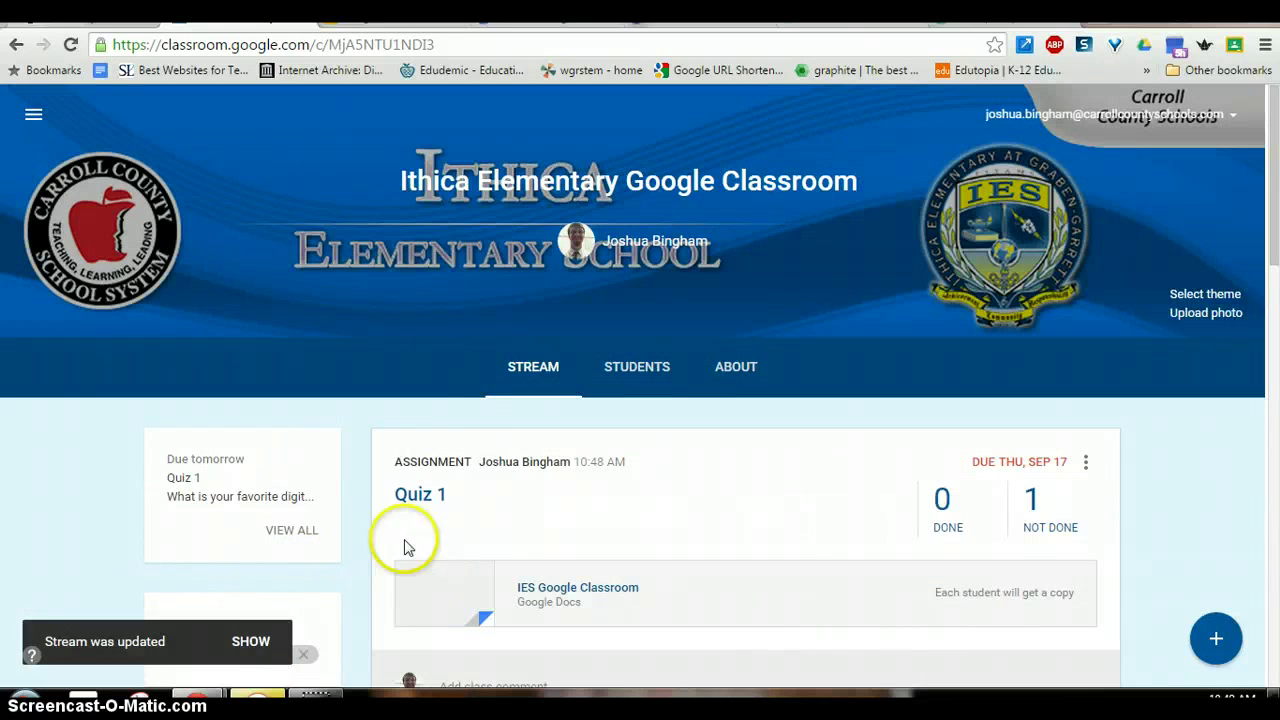
click(251, 641)
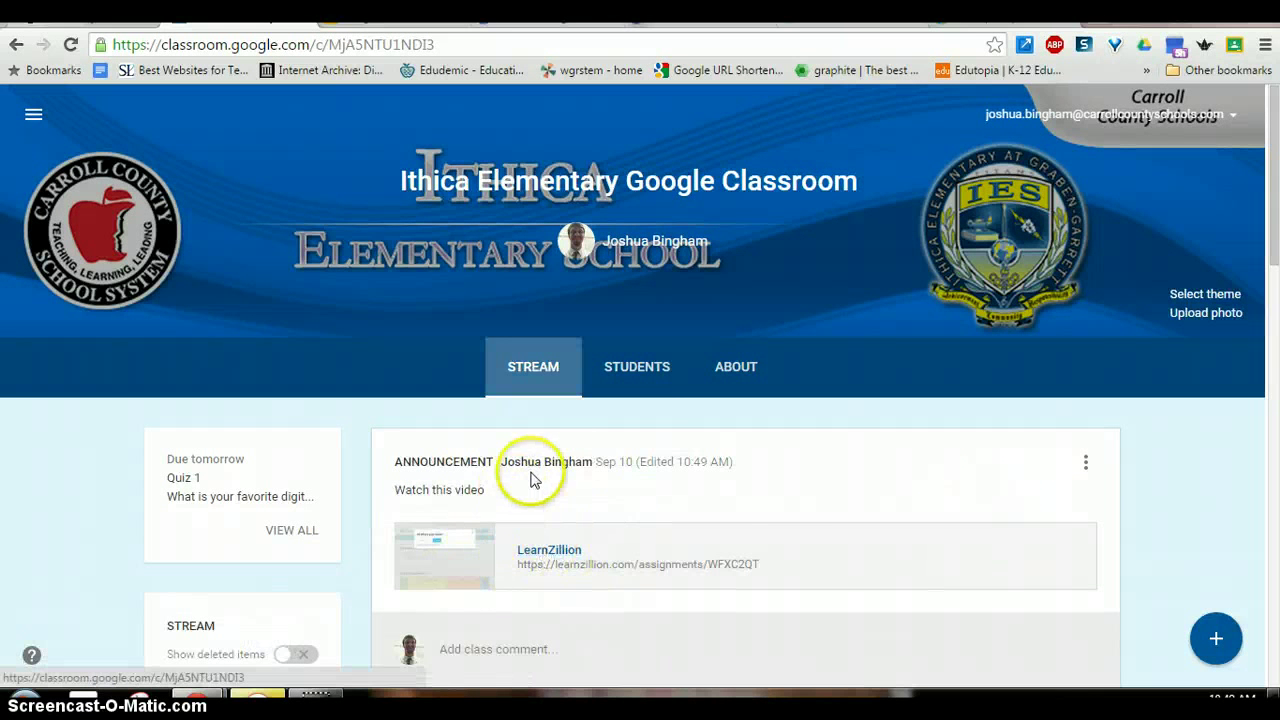
- Switch to the LearnZillion lesson plan 'Recognize common units of measurement'
click(883, 407)
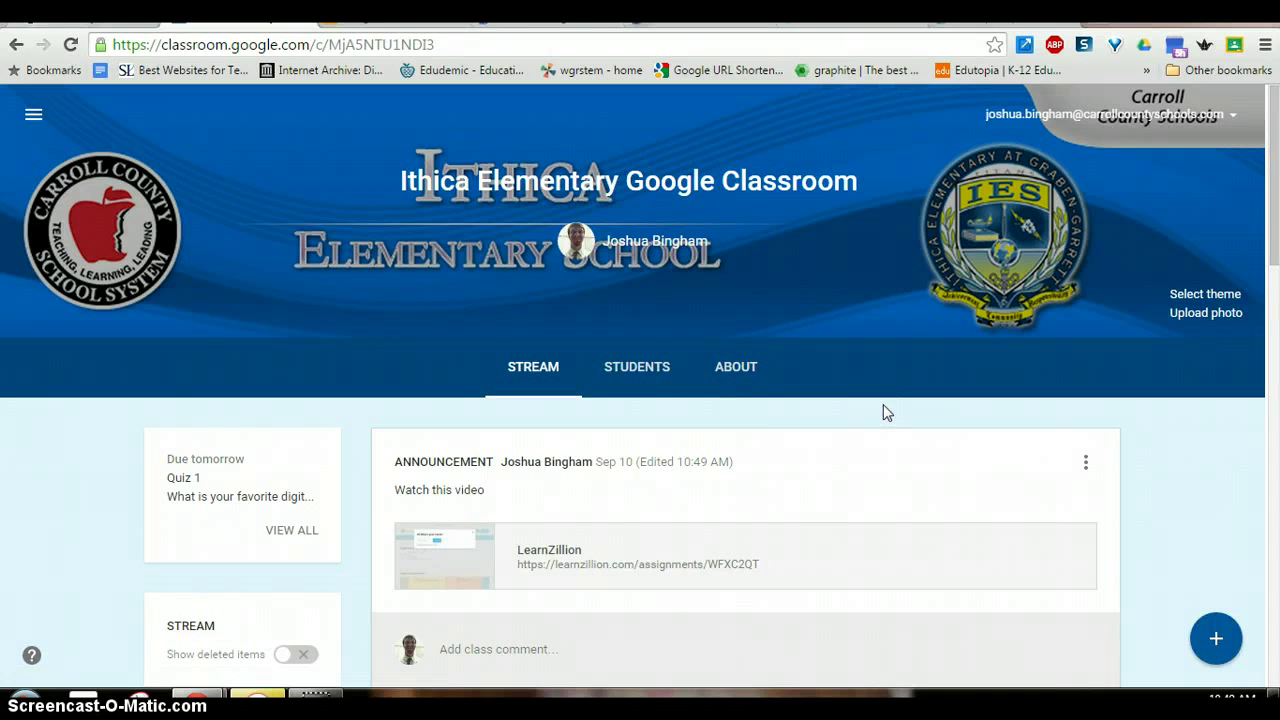
click(880, 391)
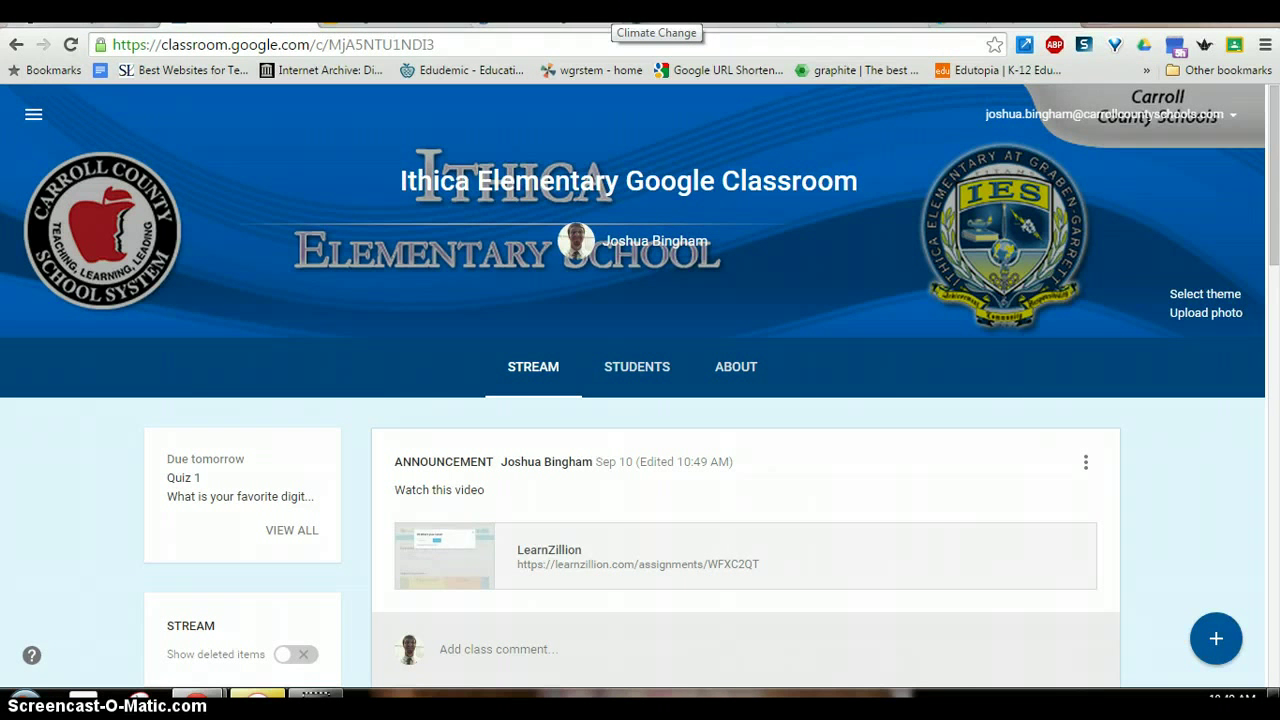
click(830, 12)
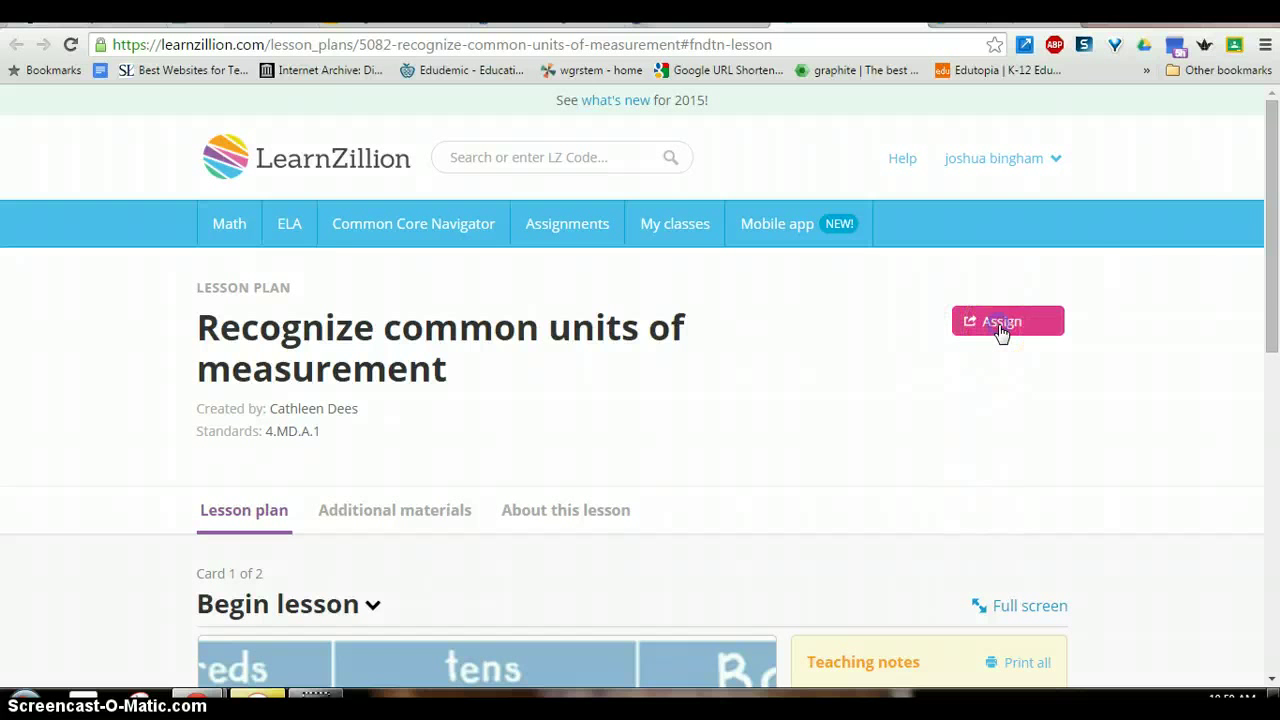
- Share the LearnZillion lesson to the Ithica Elementary class as an announcement
click(1002, 322)
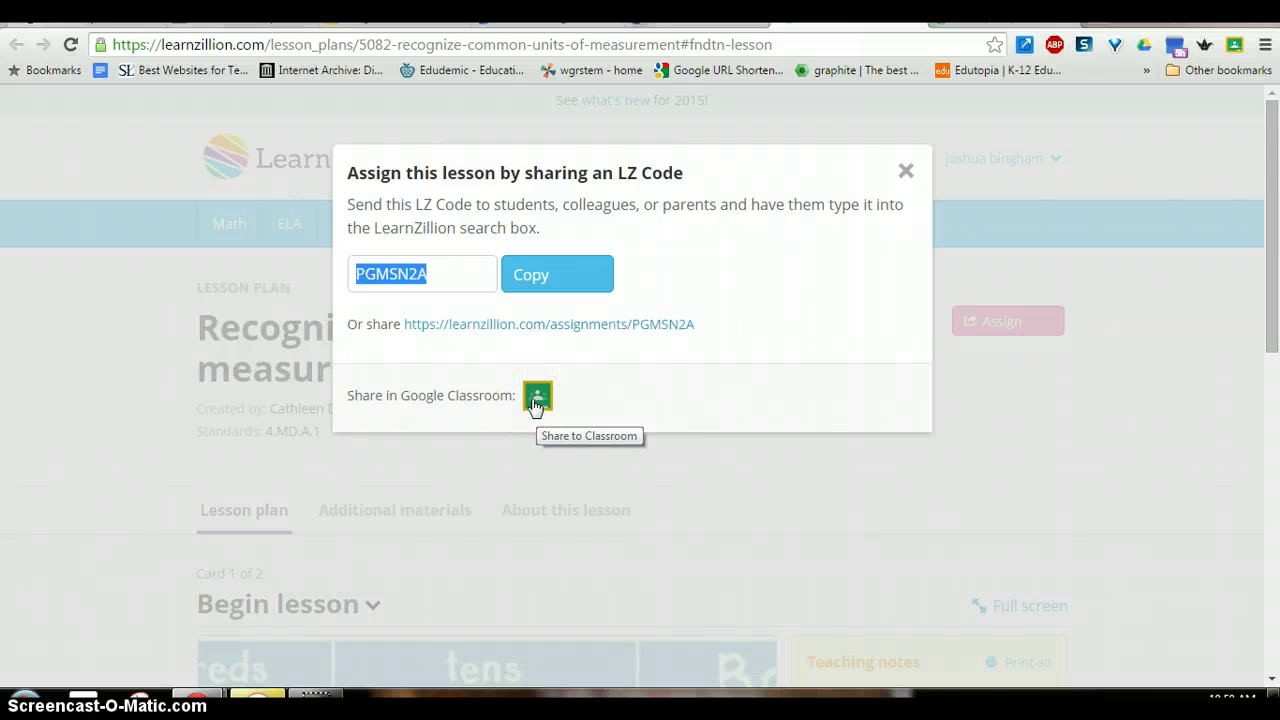
click(536, 400)
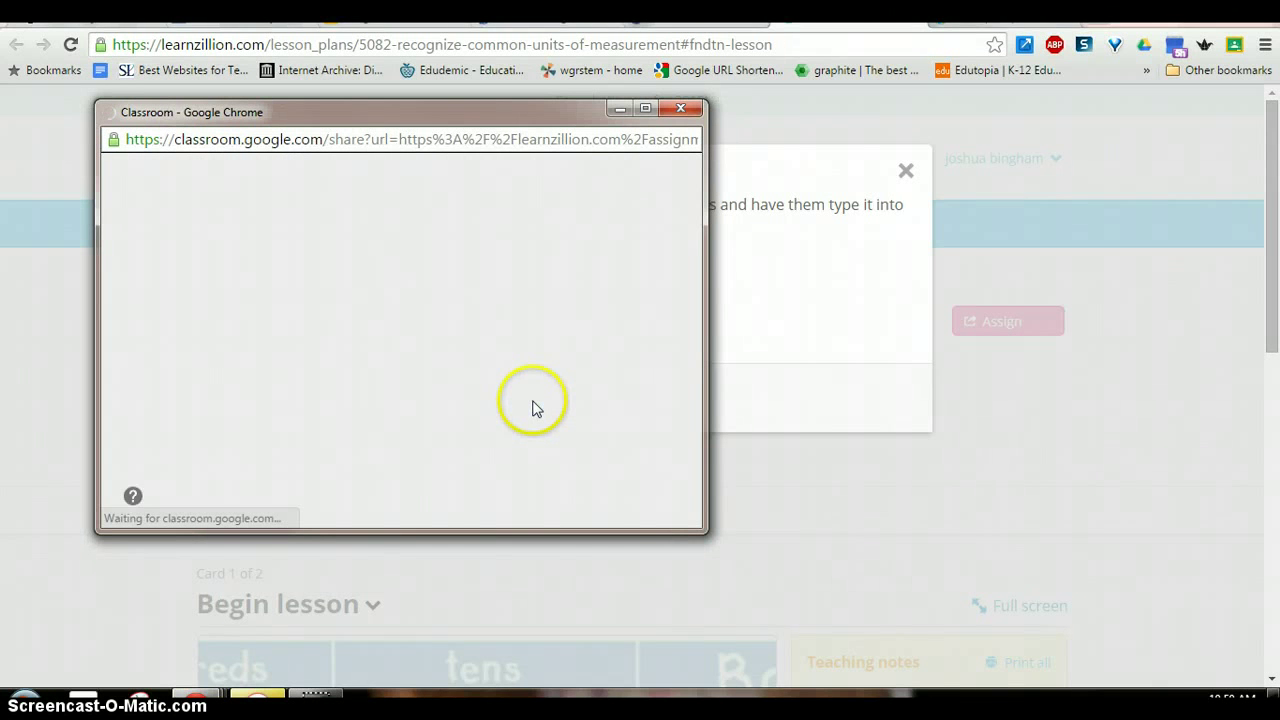
click(423, 343)
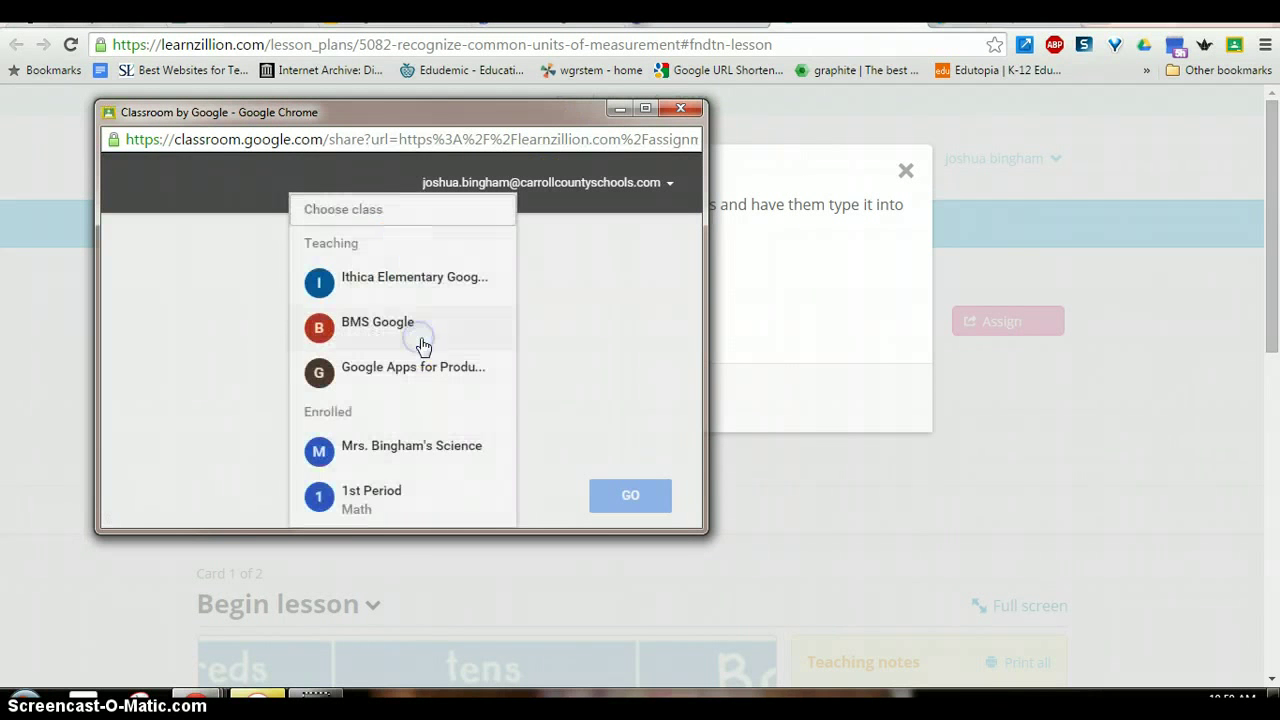
click(440, 287)
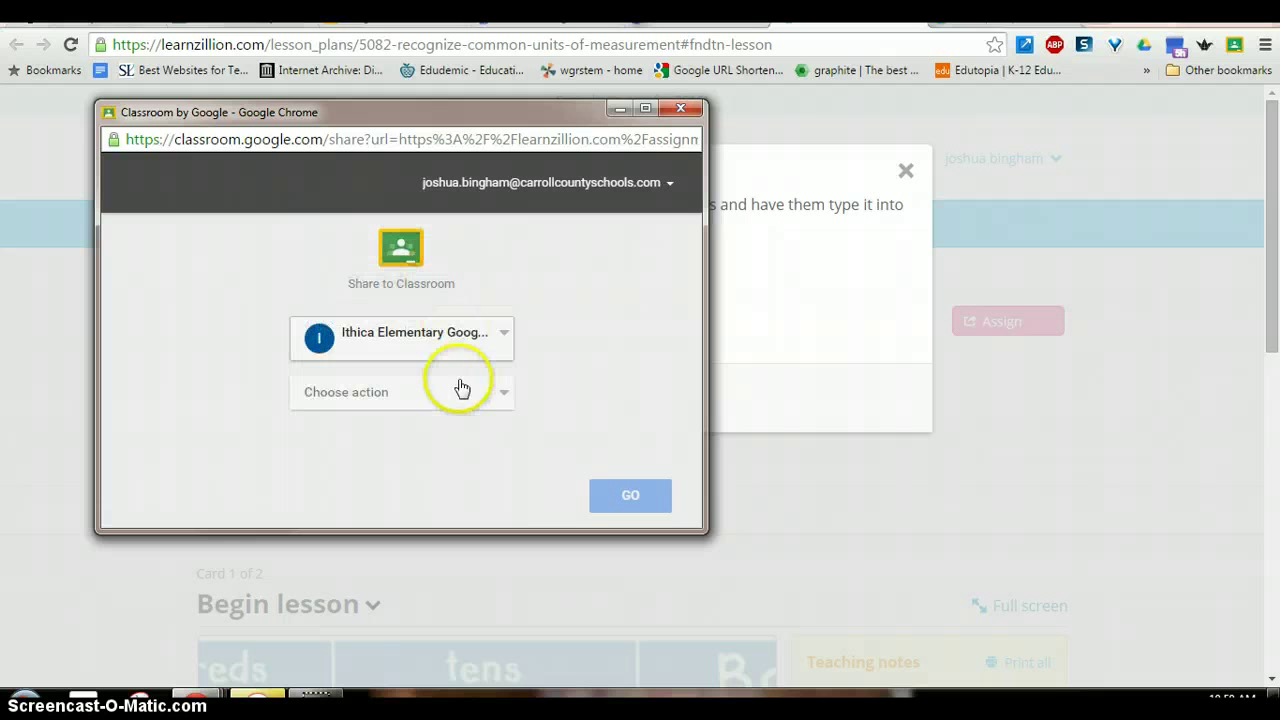
click(454, 396)
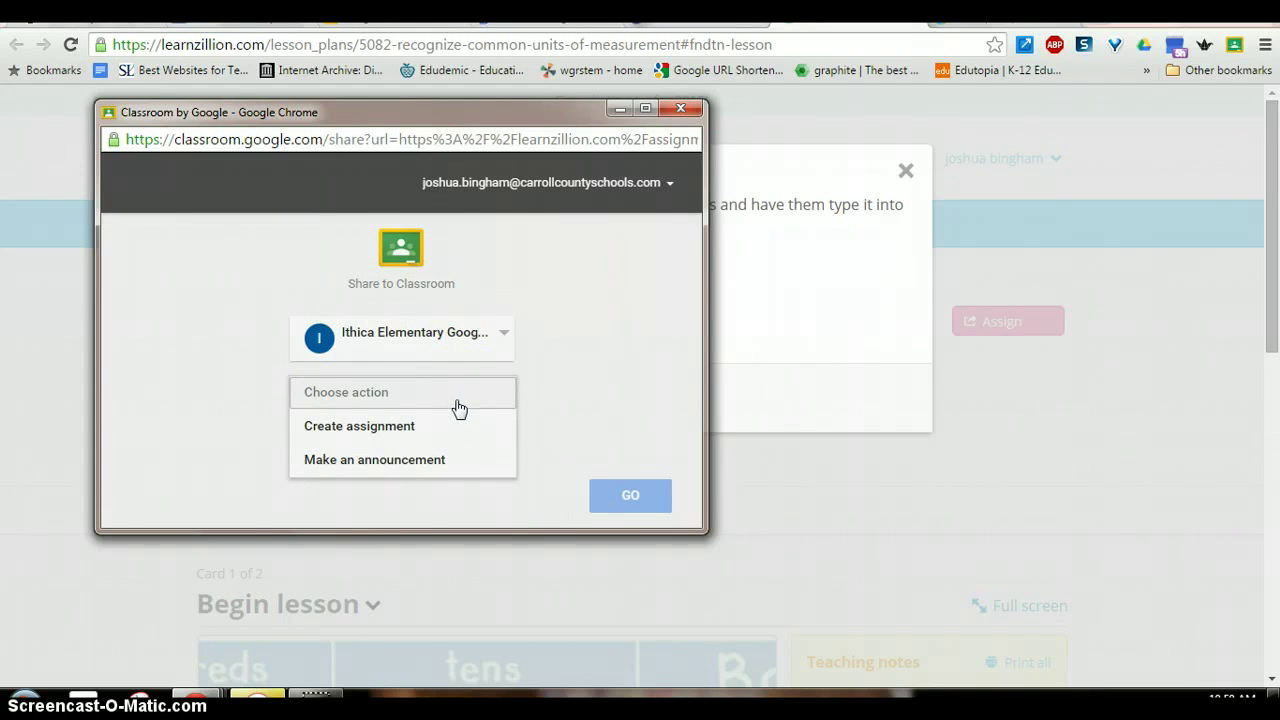
click(427, 462)
click(648, 498)
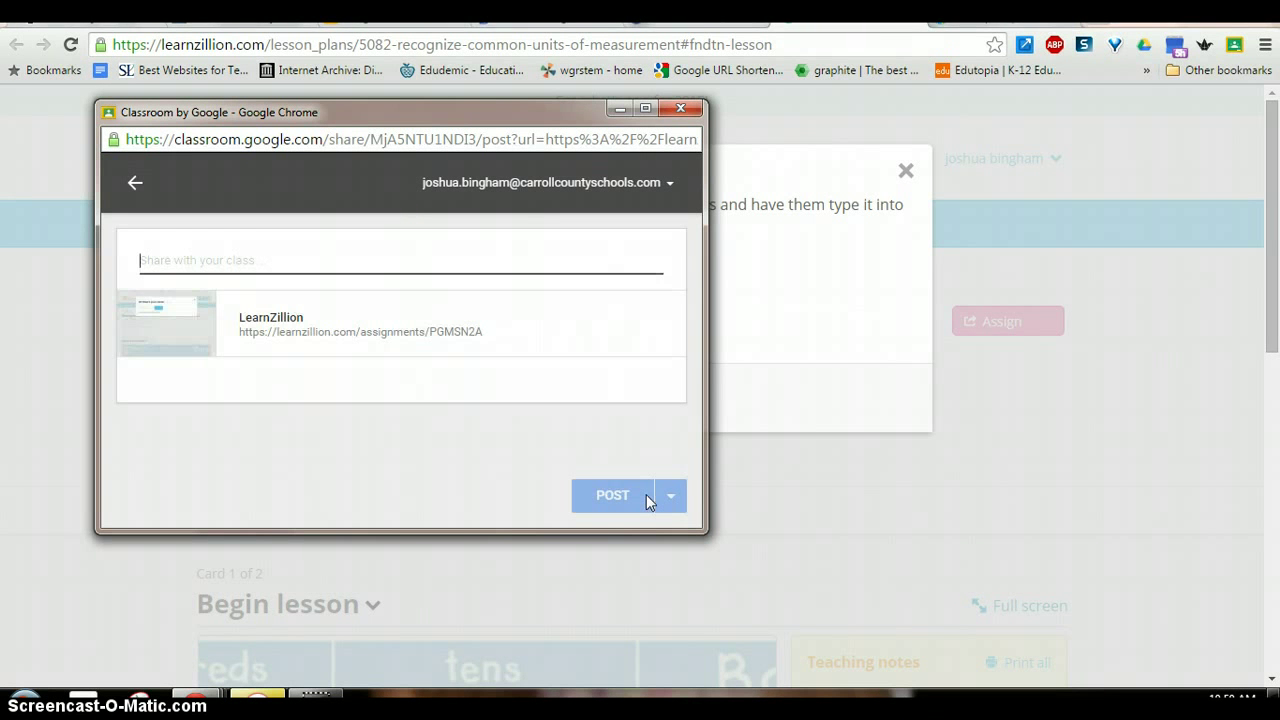
- Post the 'Watch this video!' announcement, view it in Classroom, then go to Discovery Education
text(Watch this vide)
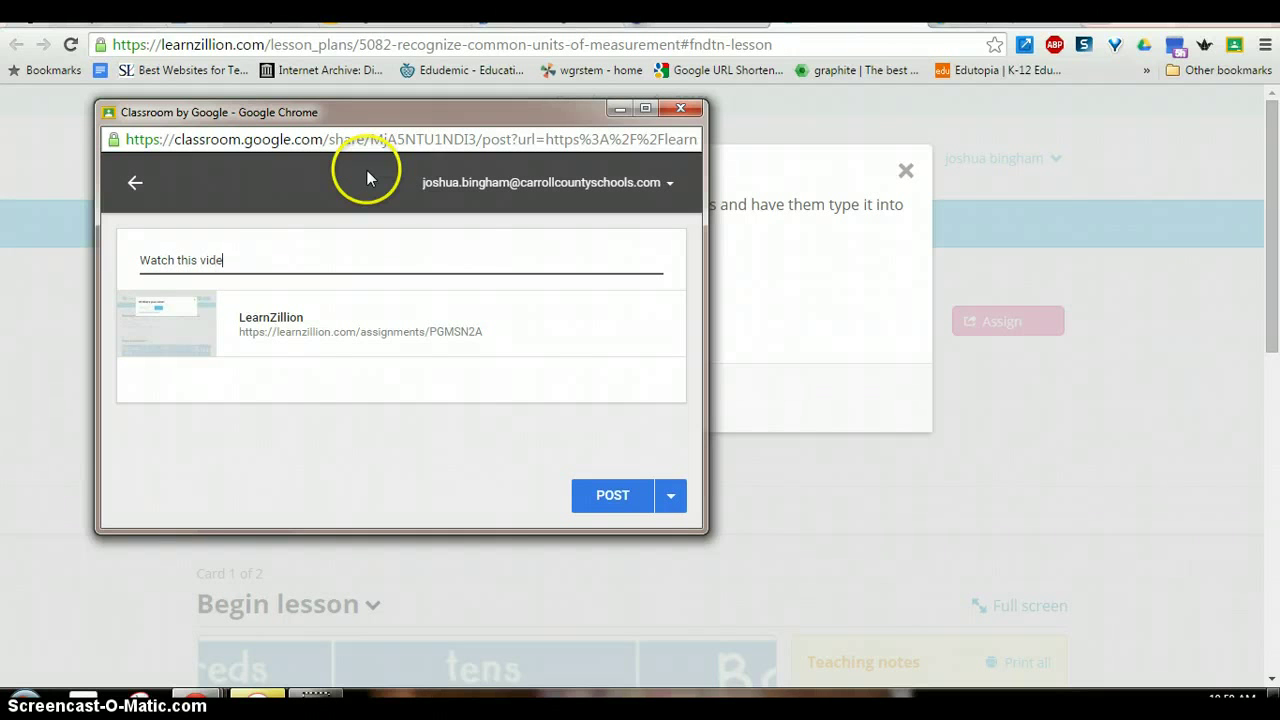
text(o!)
click(616, 499)
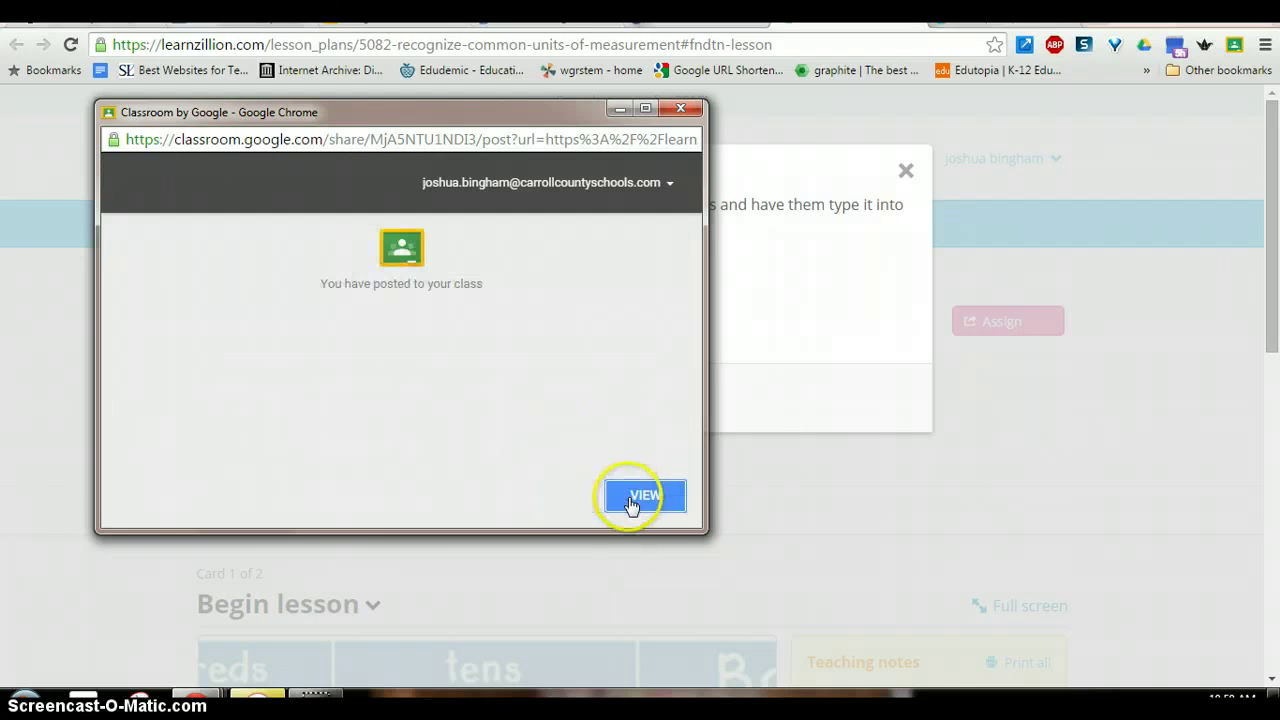
click(645, 500)
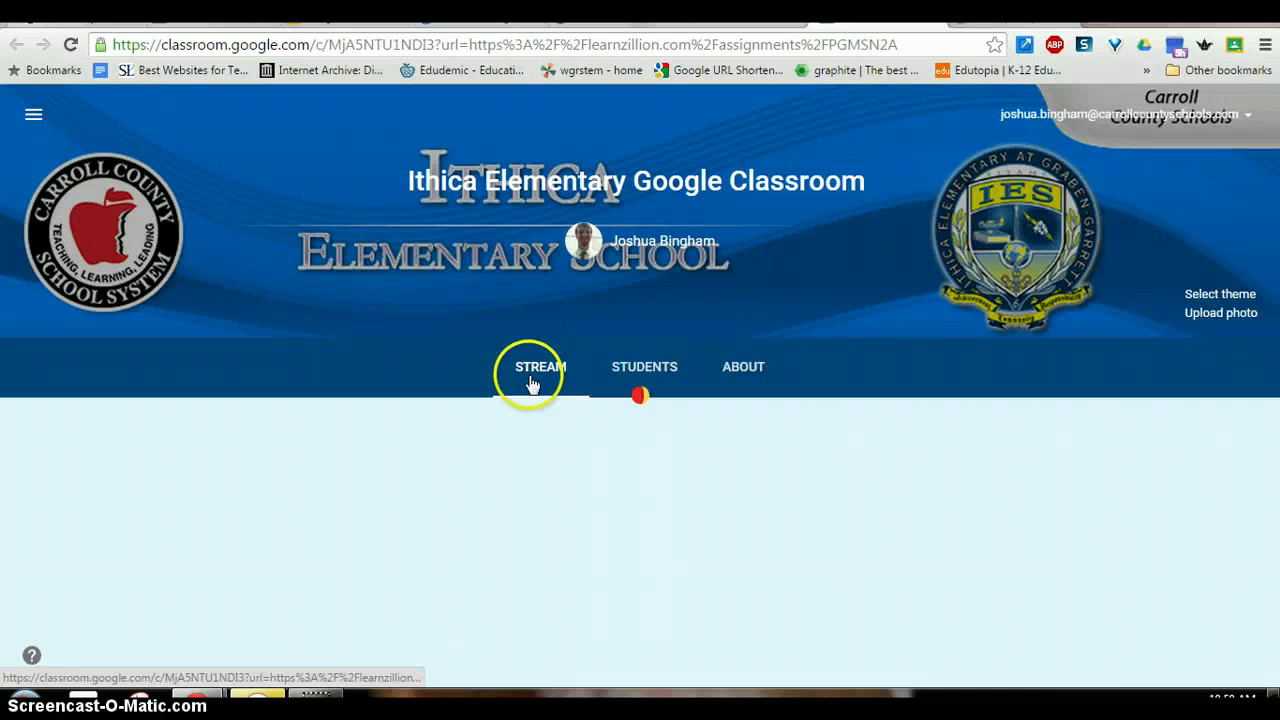
click(531, 371)
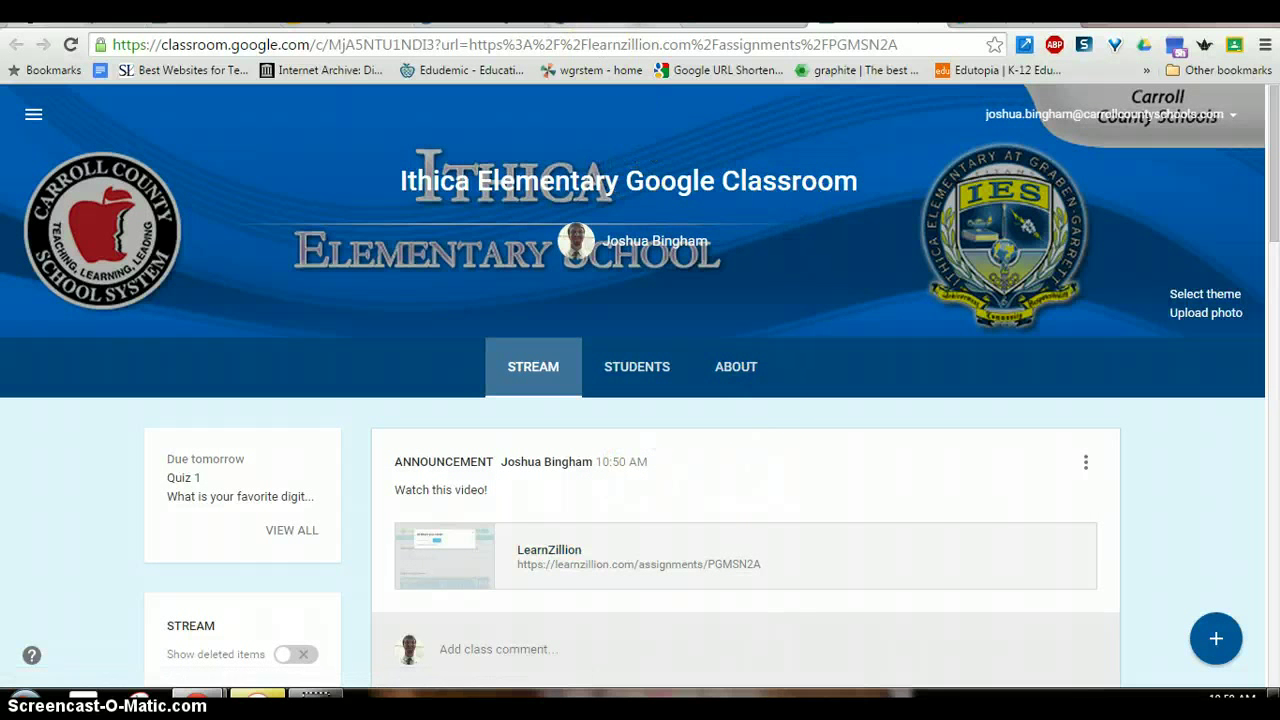
click(618, 12)
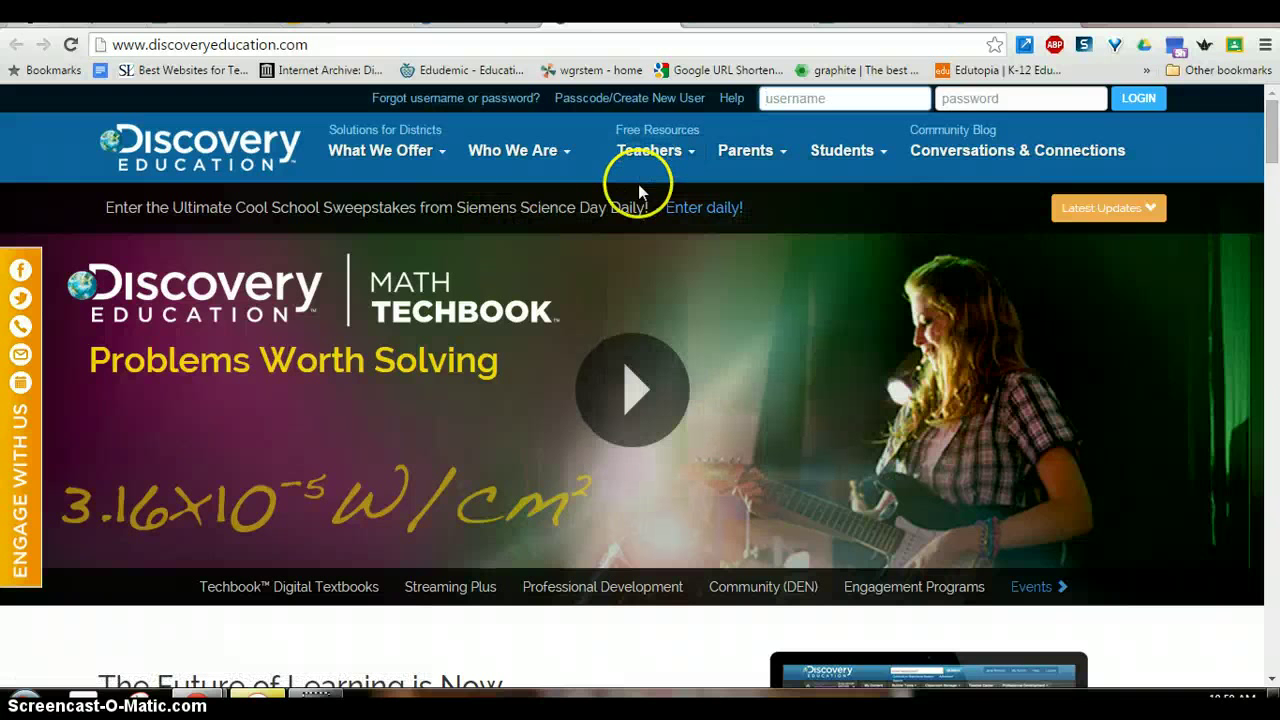
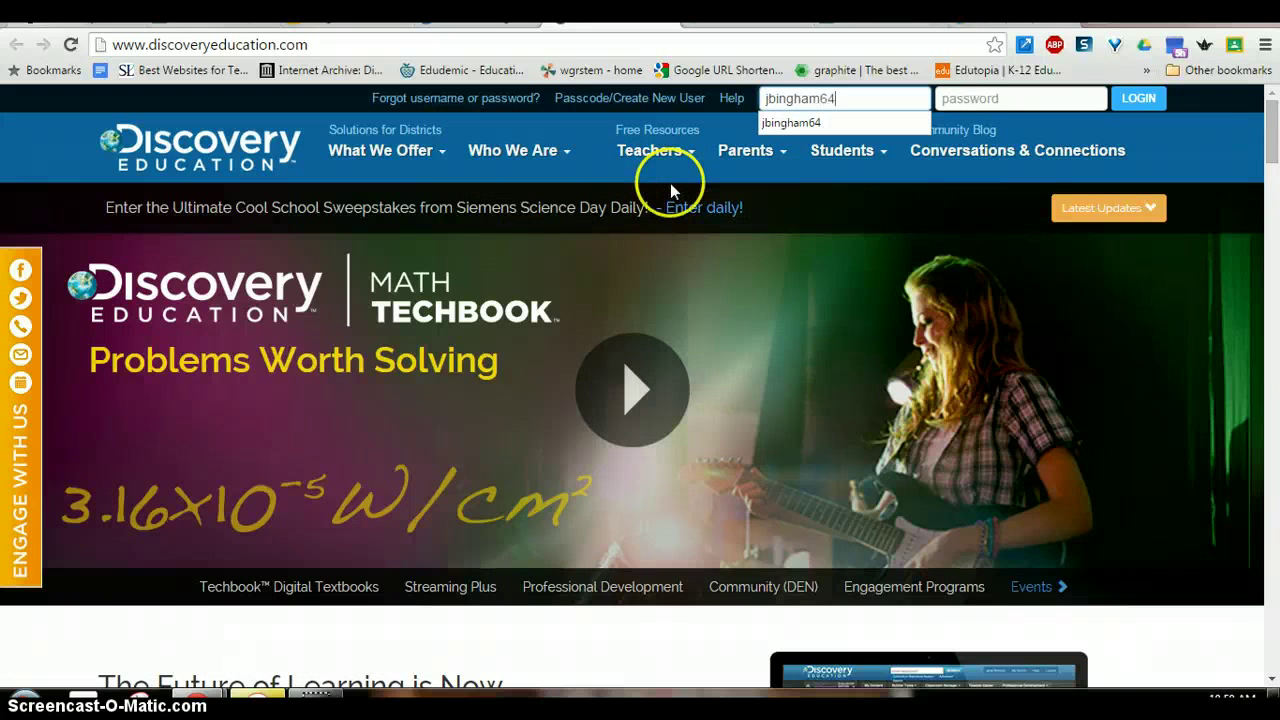
- Log in to Discovery Education with the account username and password, postpone the profile update, and open My Content
key(Tab)
text(••)
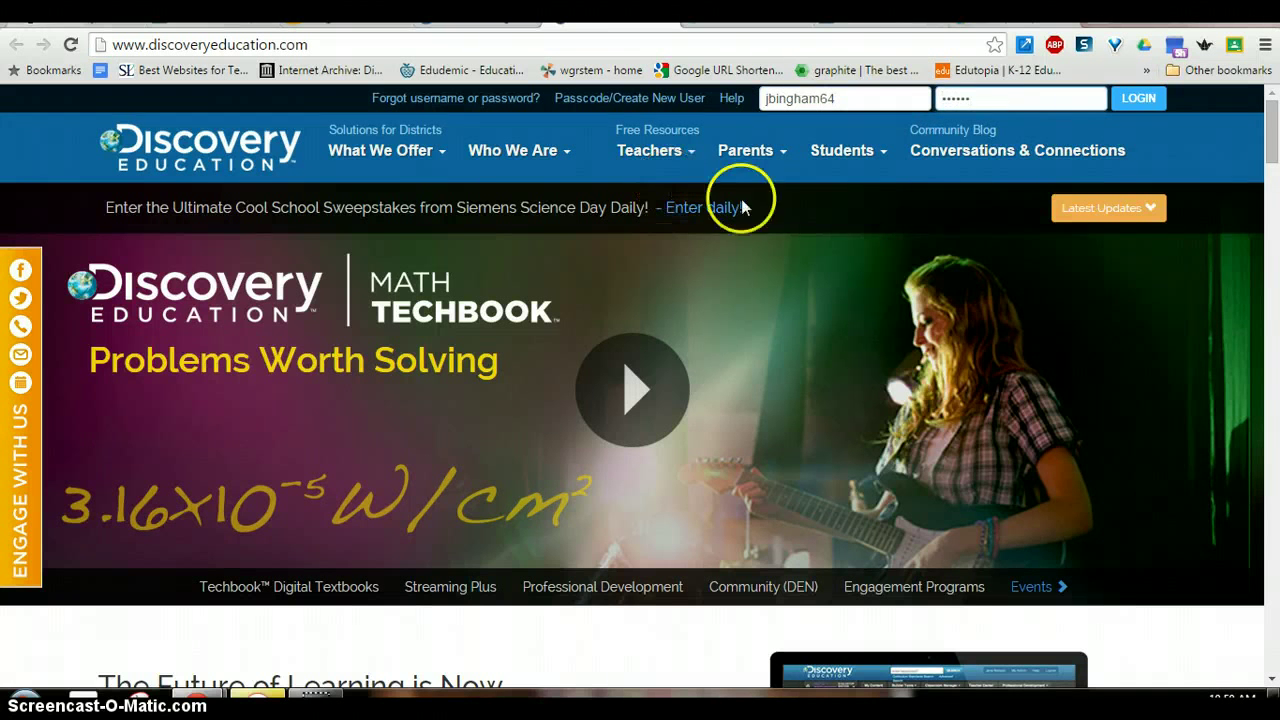
click(1122, 98)
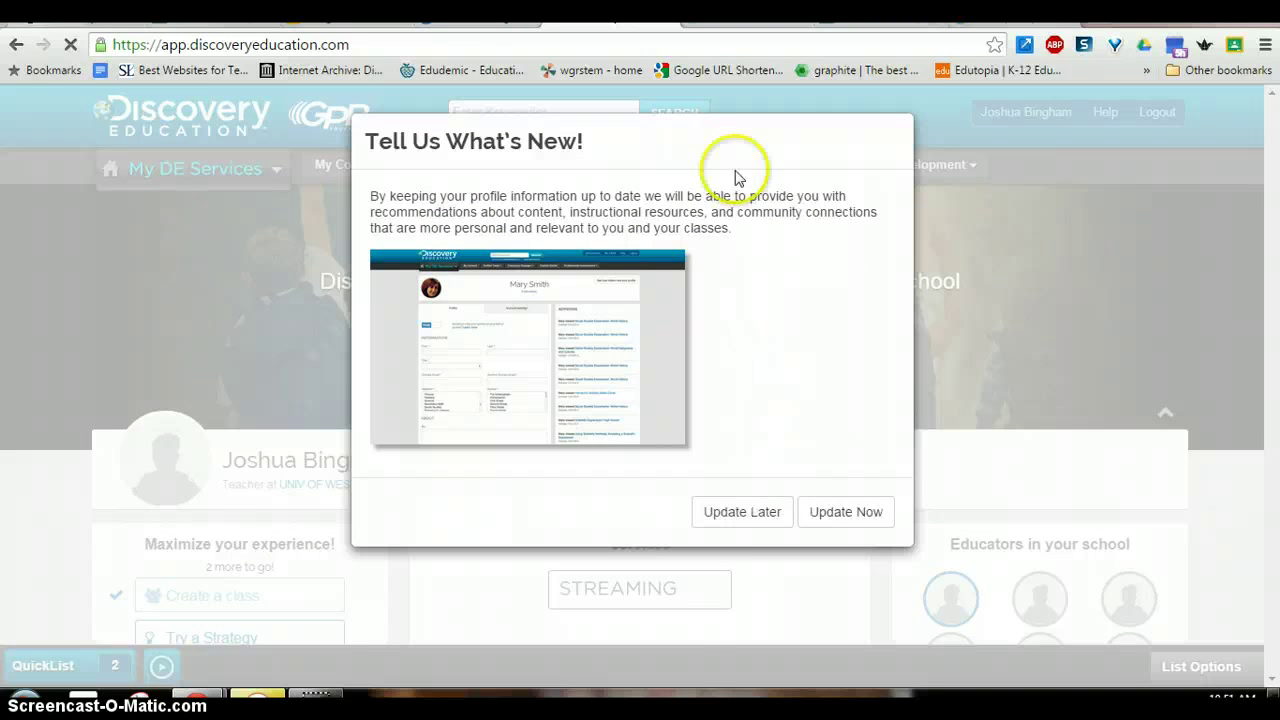
click(745, 519)
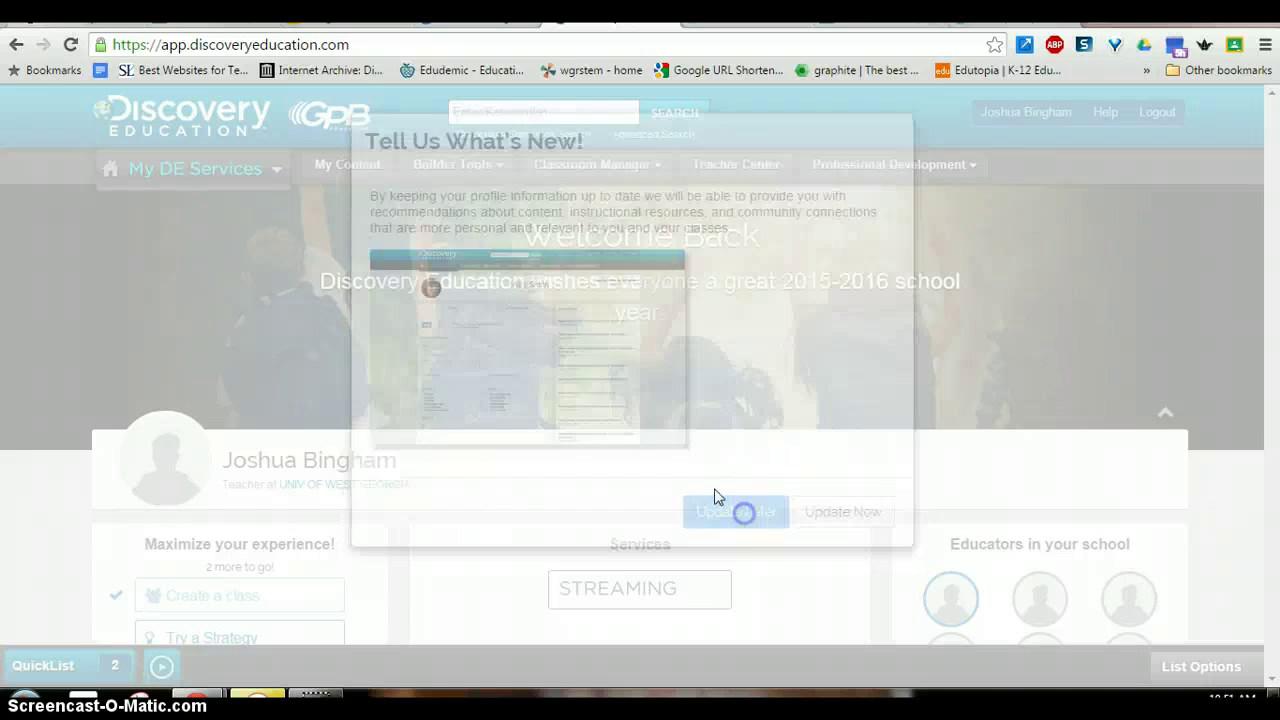
click(333, 171)
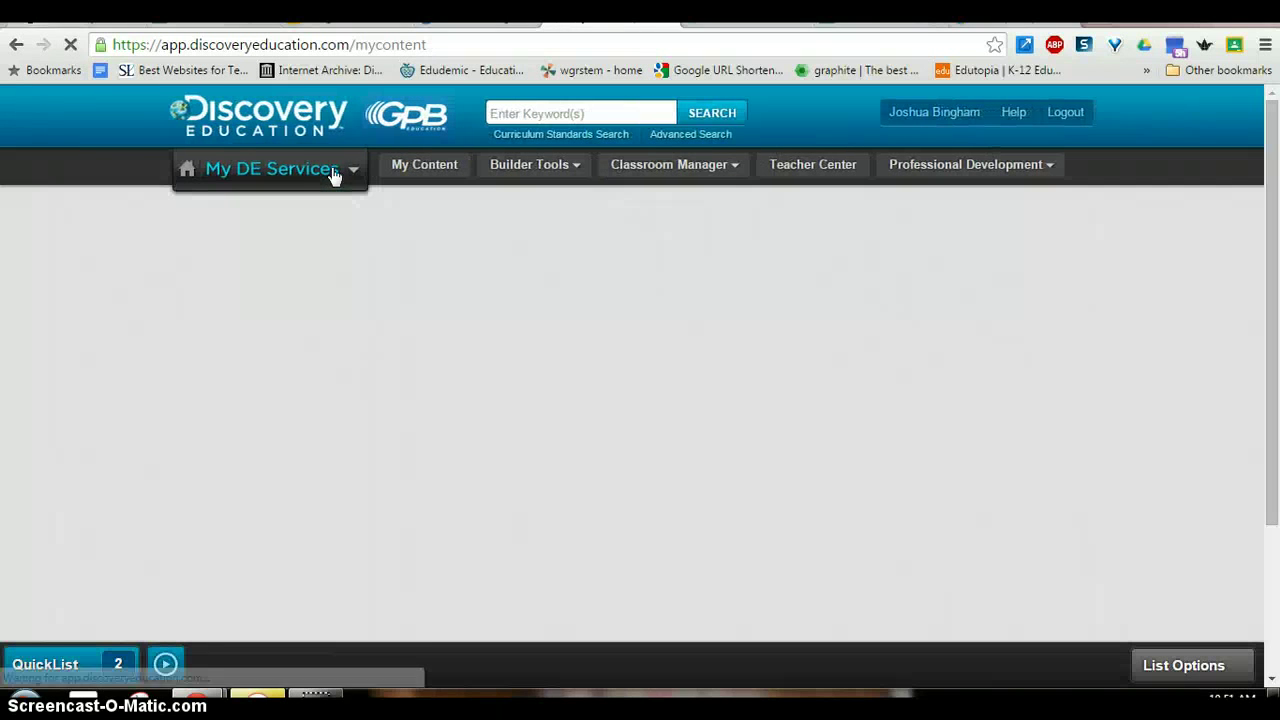
- Share The Living Cell video from My Content to Google Classroom via Social Sharing
click(367, 338)
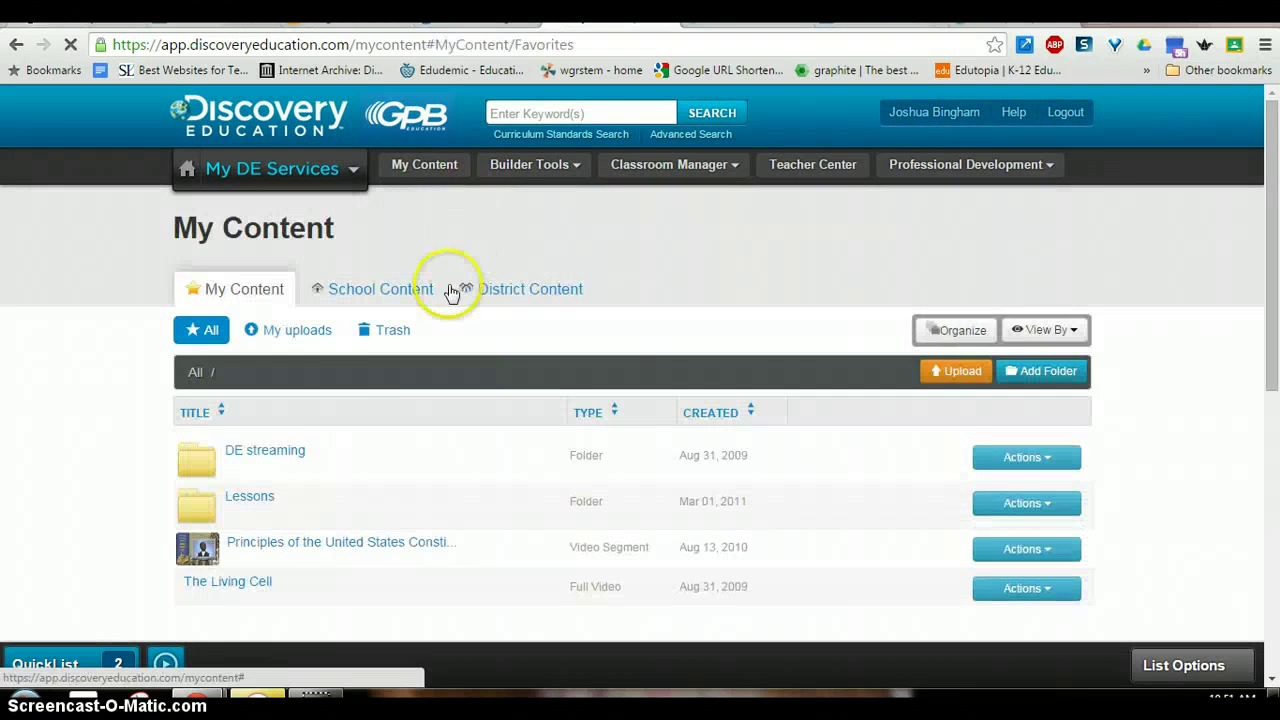
scroll(340, 430, down, 1)
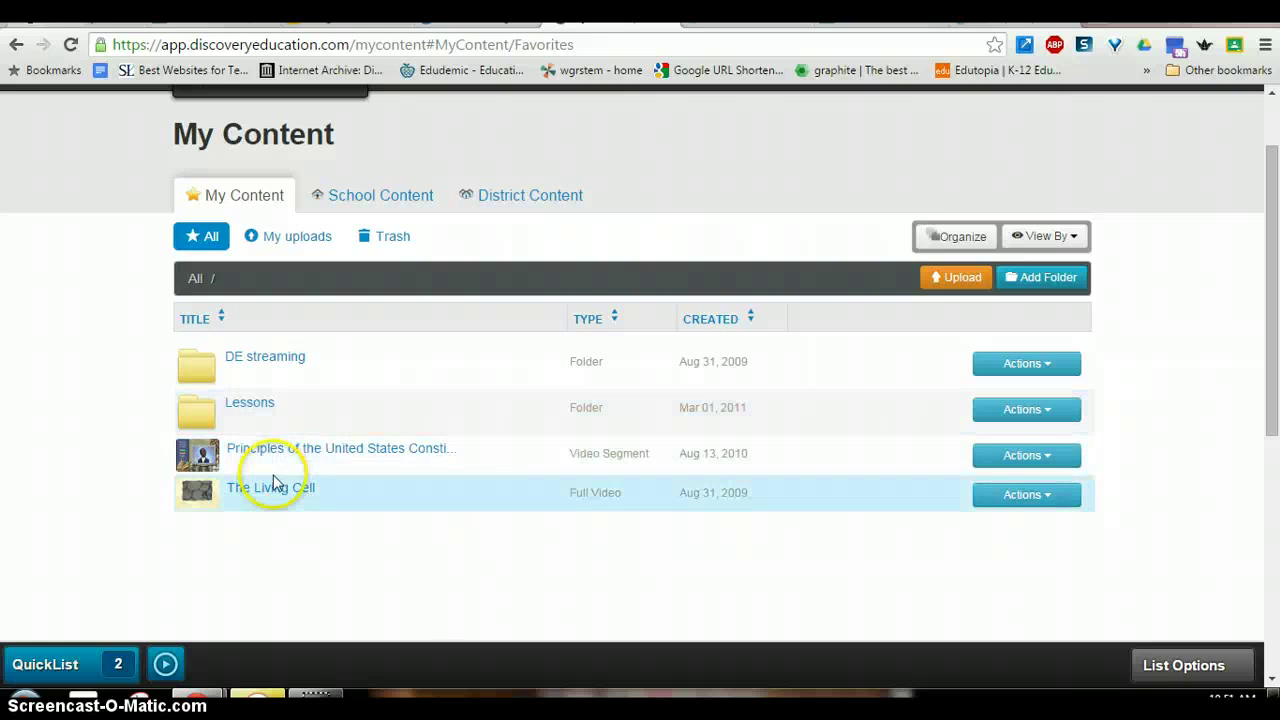
click(1013, 500)
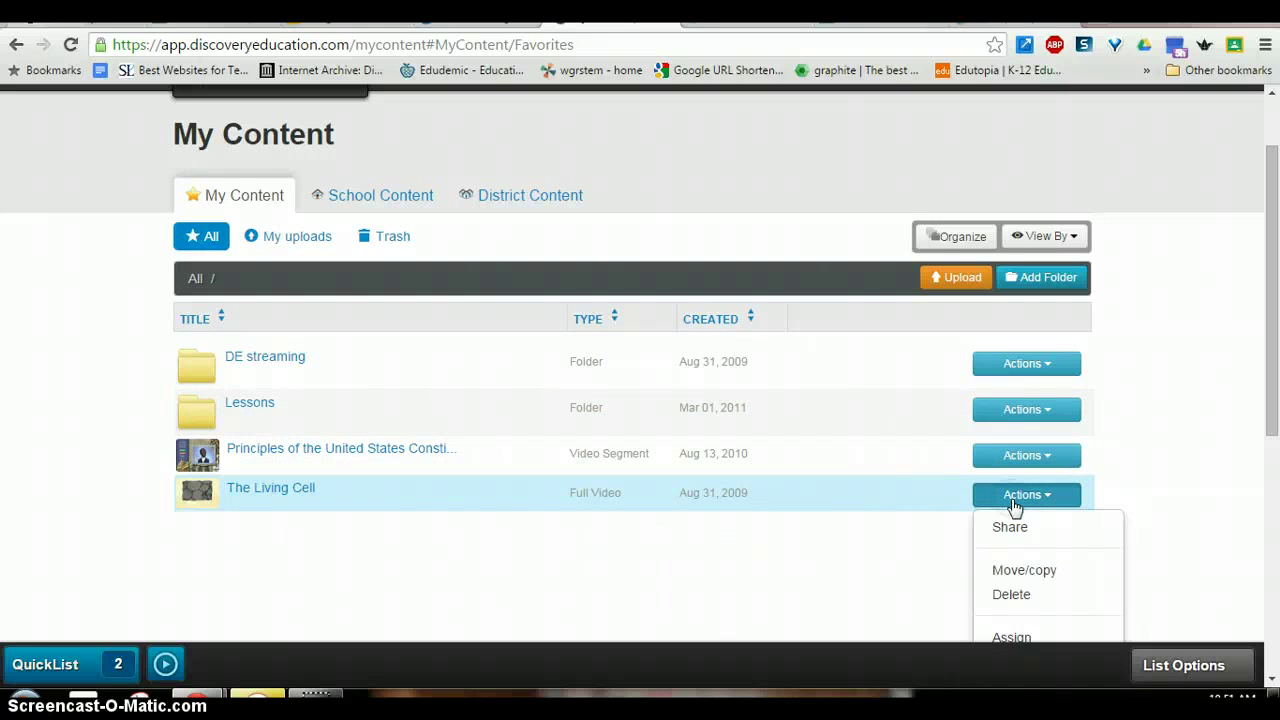
scroll(1025, 540, down, 1)
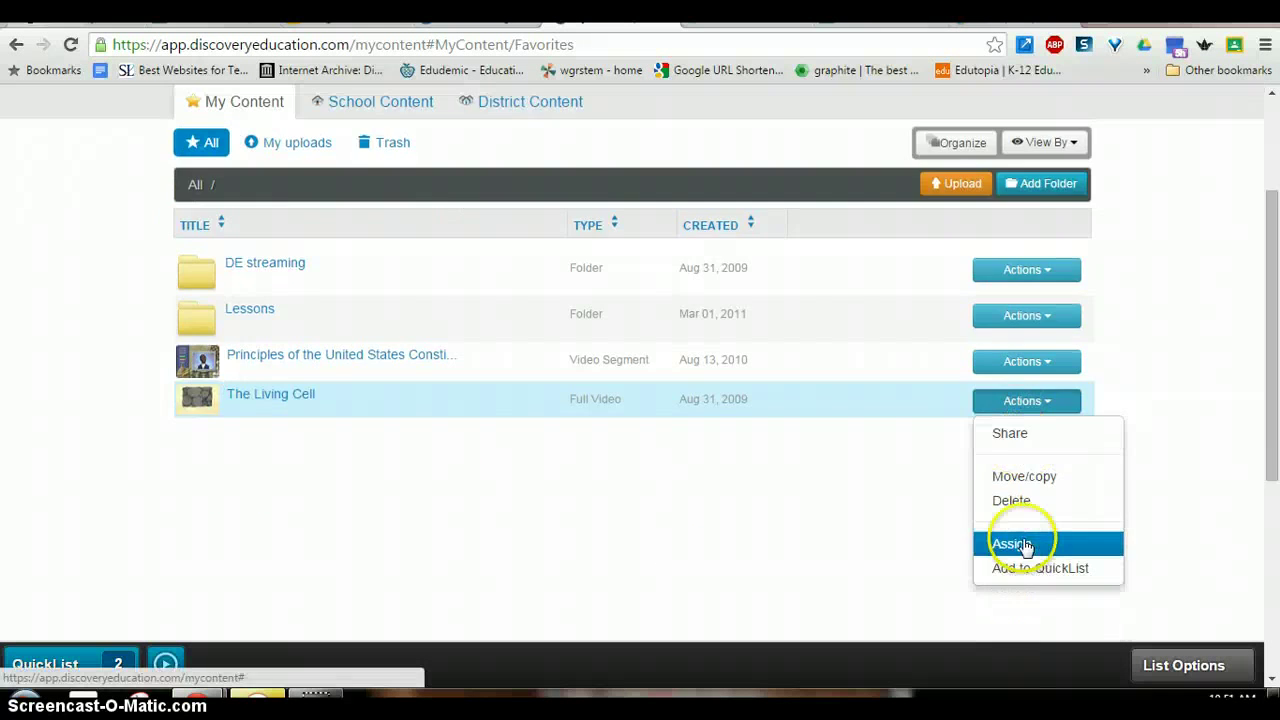
click(1027, 436)
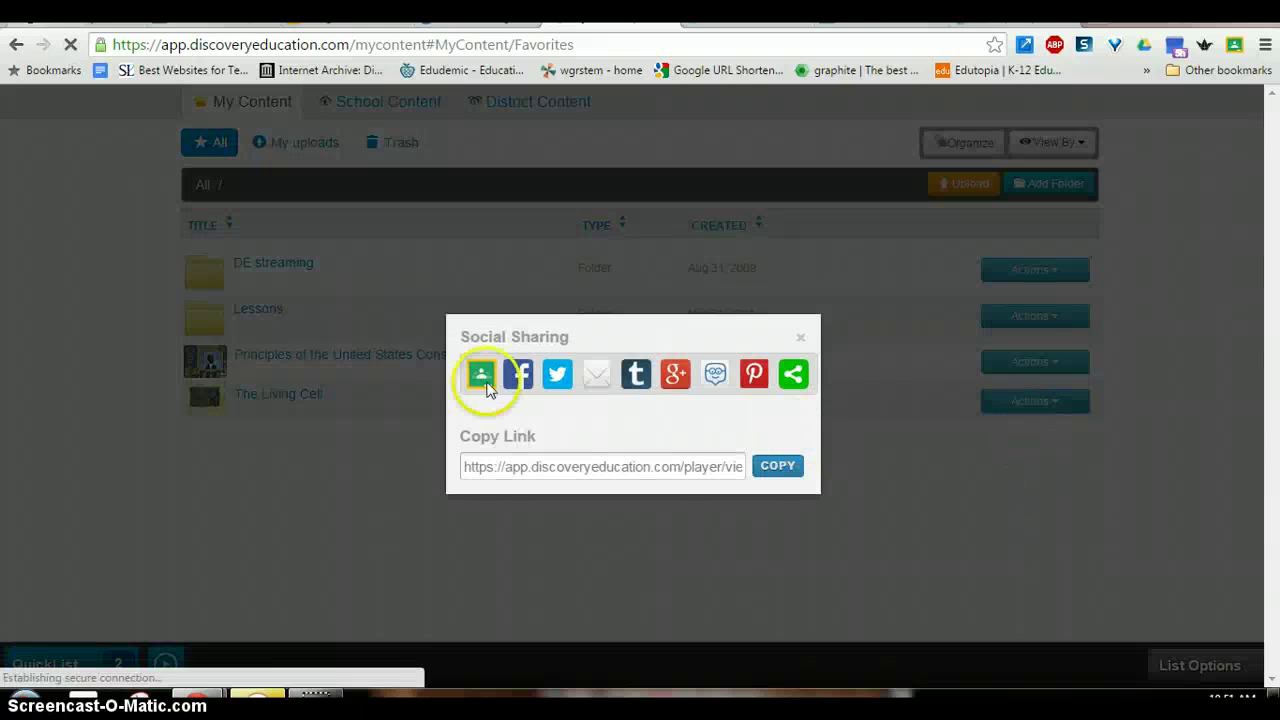
click(481, 376)
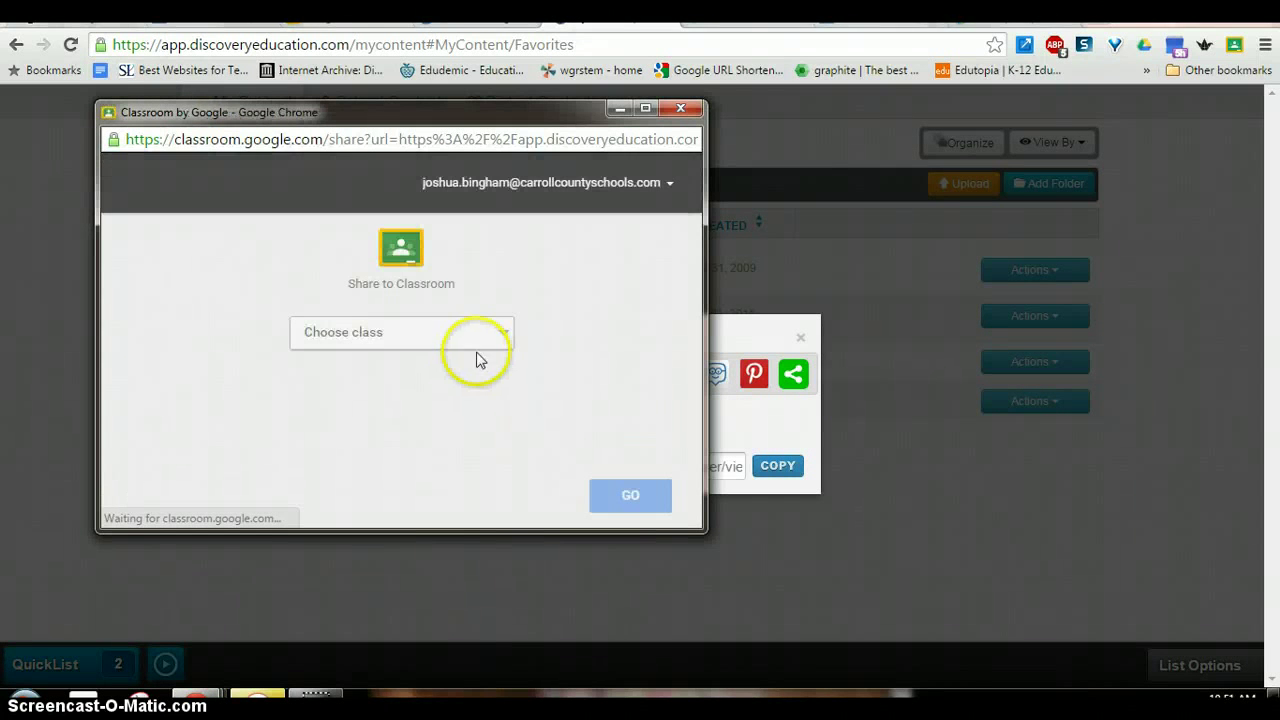
- Share The Living Cell video to the Ithica Elementary class as an announcement
click(472, 345)
click(409, 283)
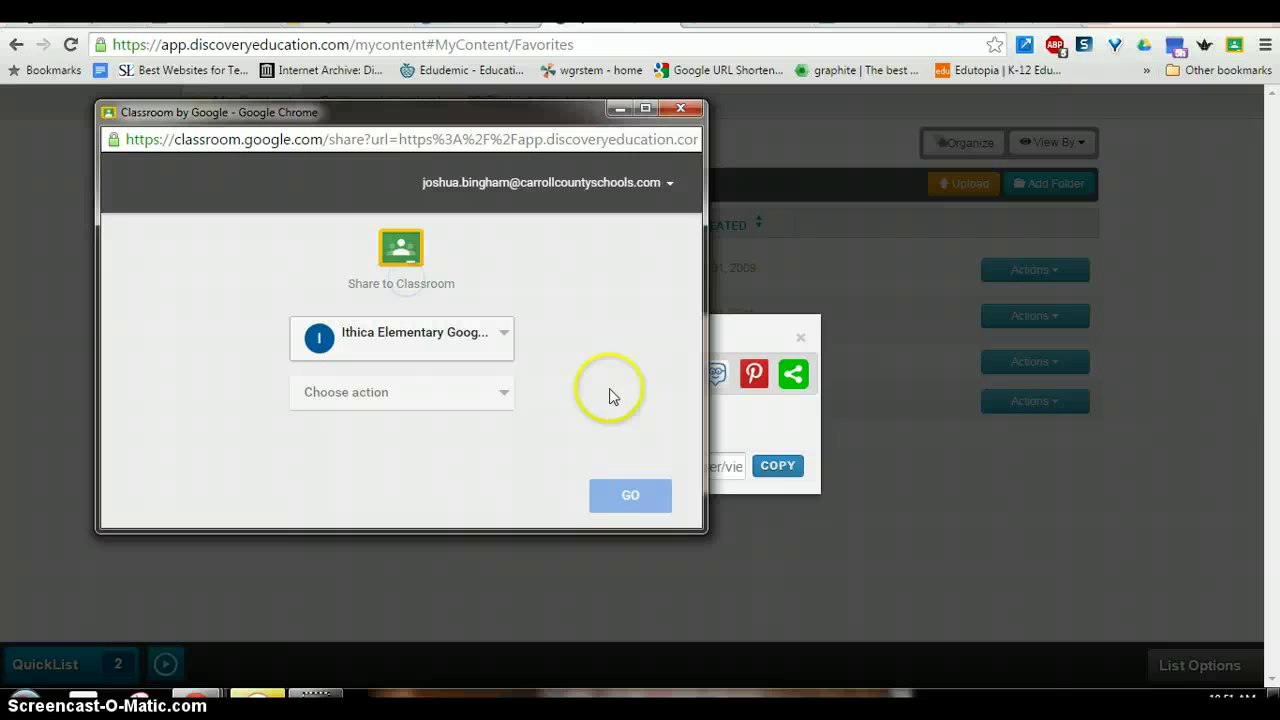
click(486, 394)
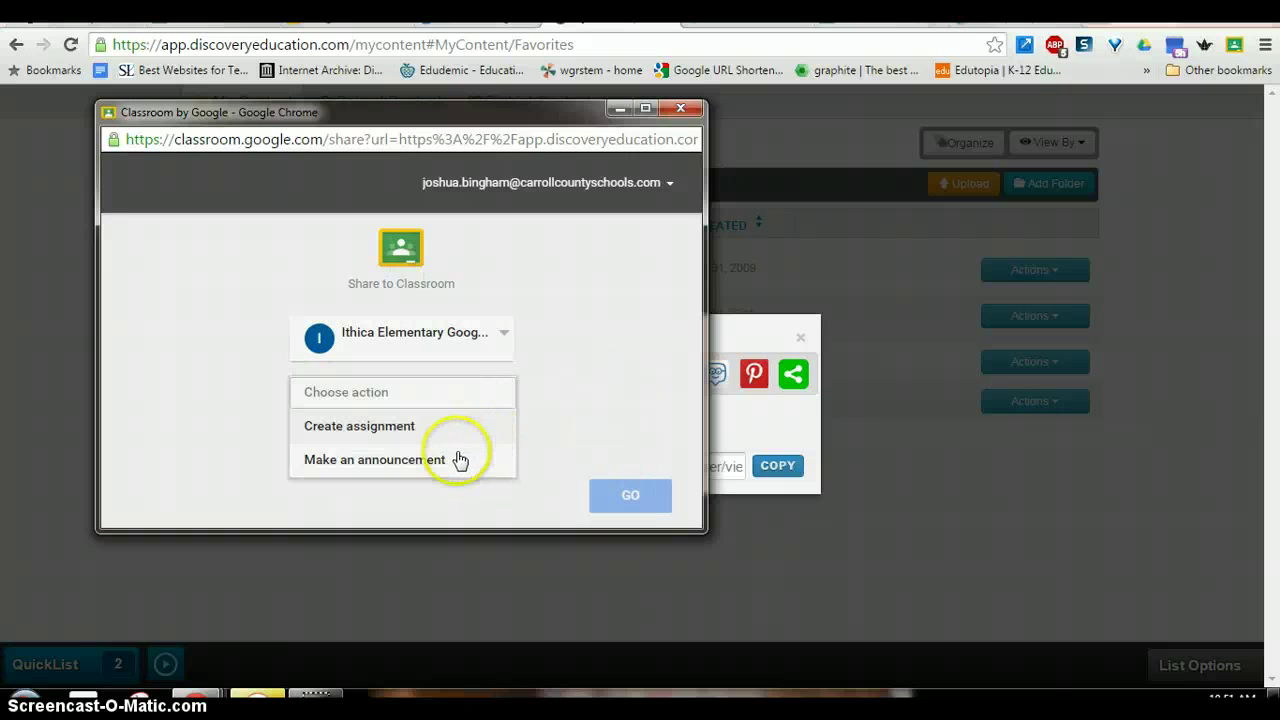
click(455, 466)
click(627, 492)
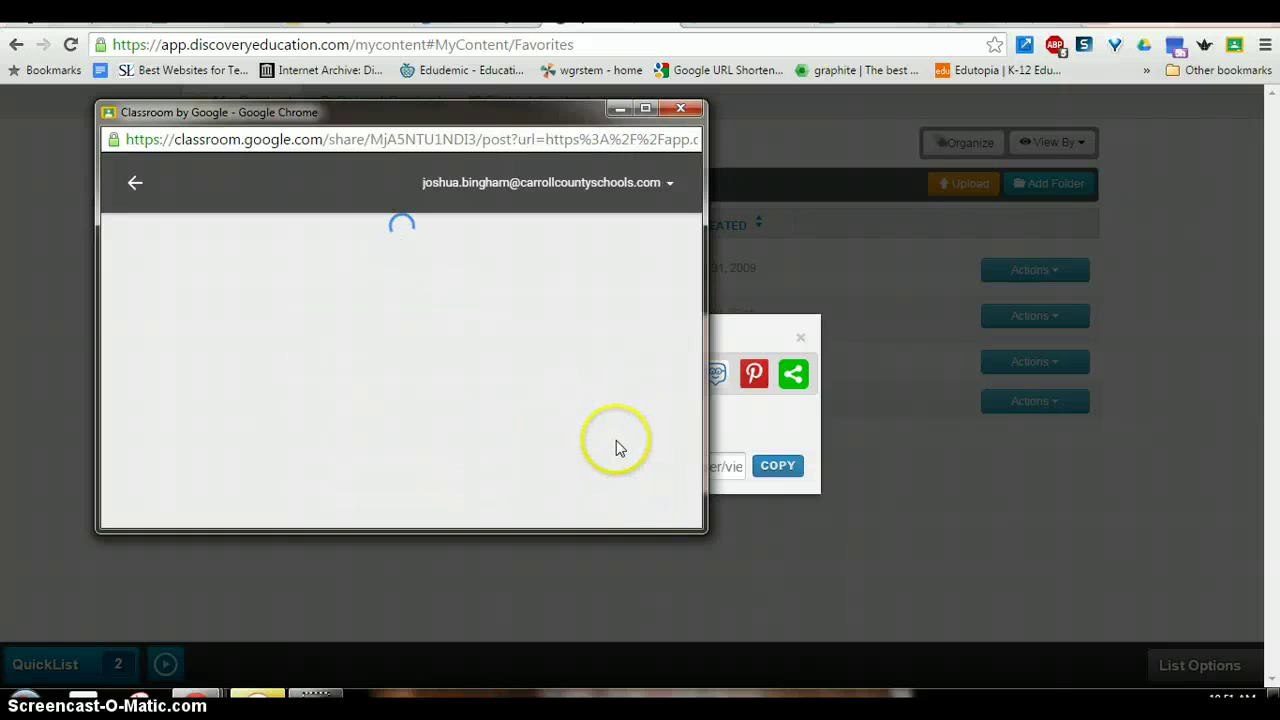
- Post the 'Cells!' announcement, then switch to the AMNH Climate Change page
click(486, 337)
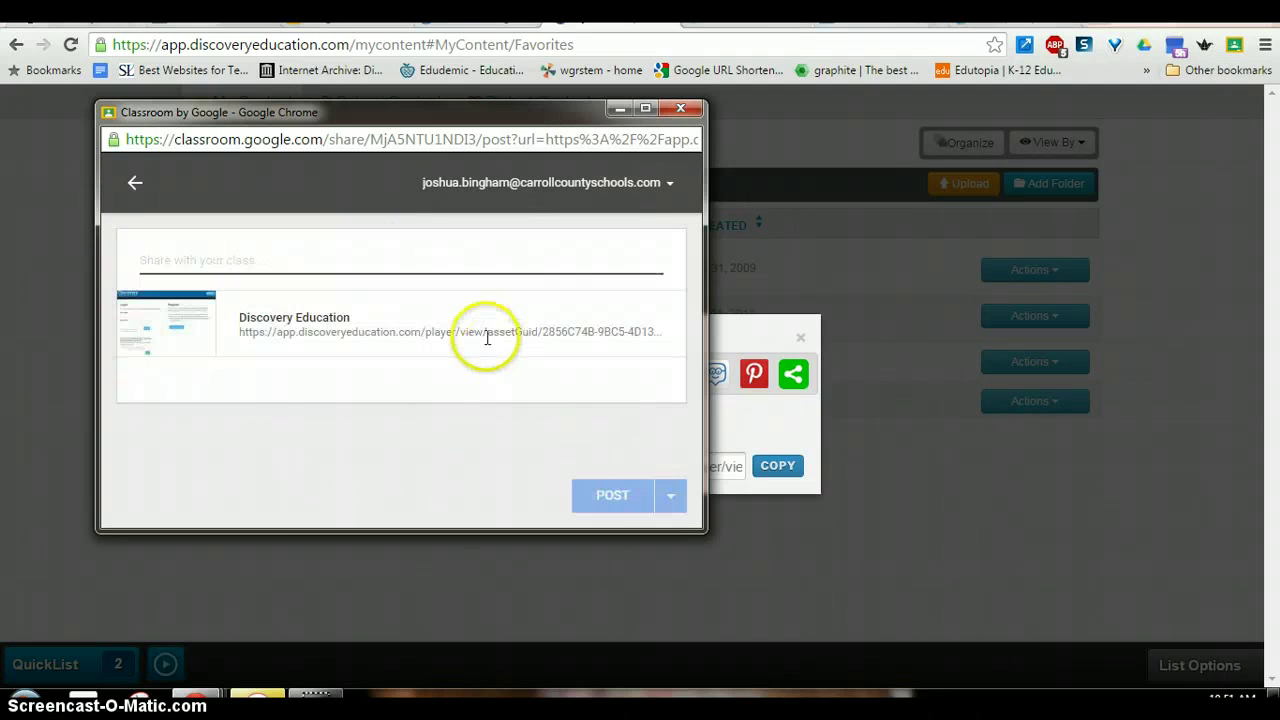
text(c)
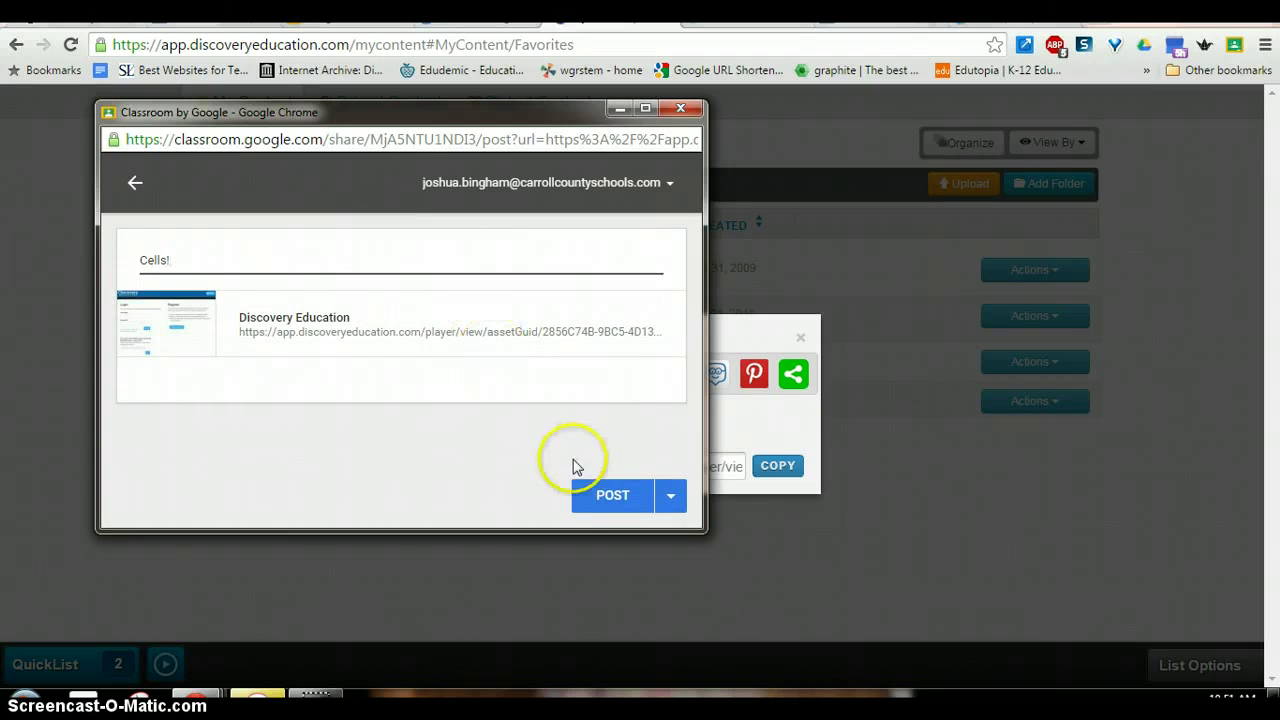
click(621, 496)
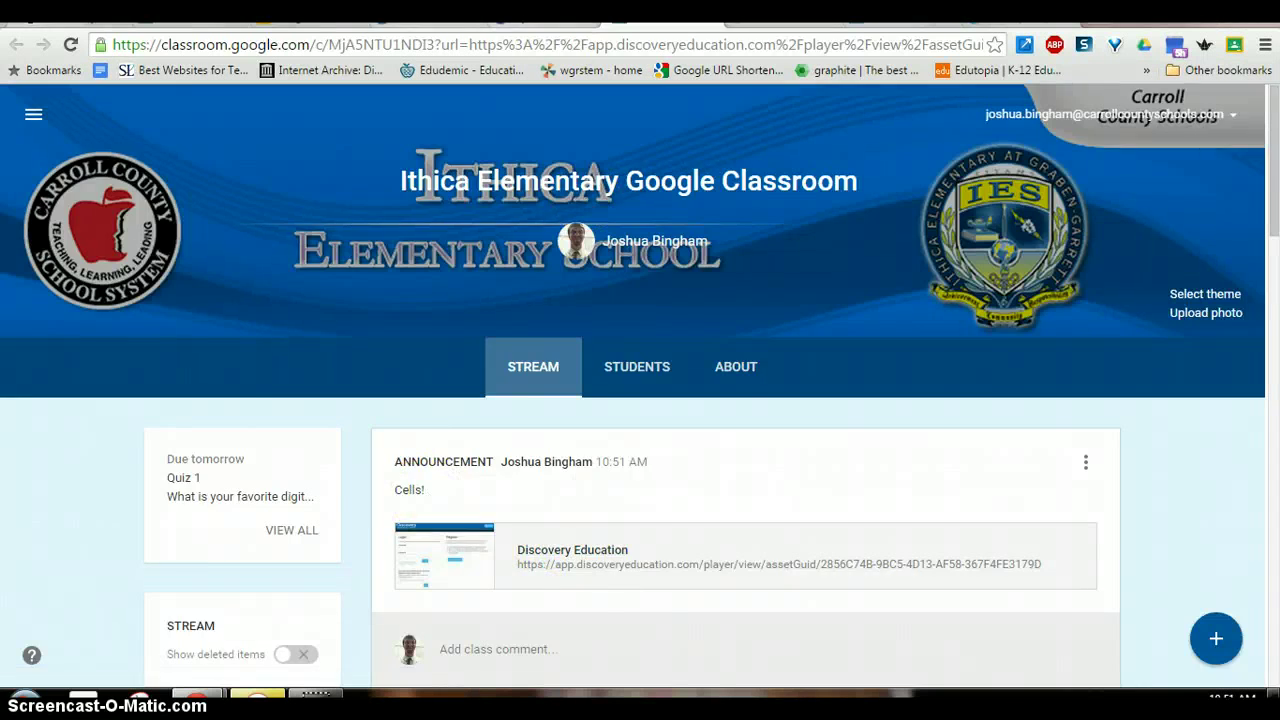
key(ctrl+Tab)
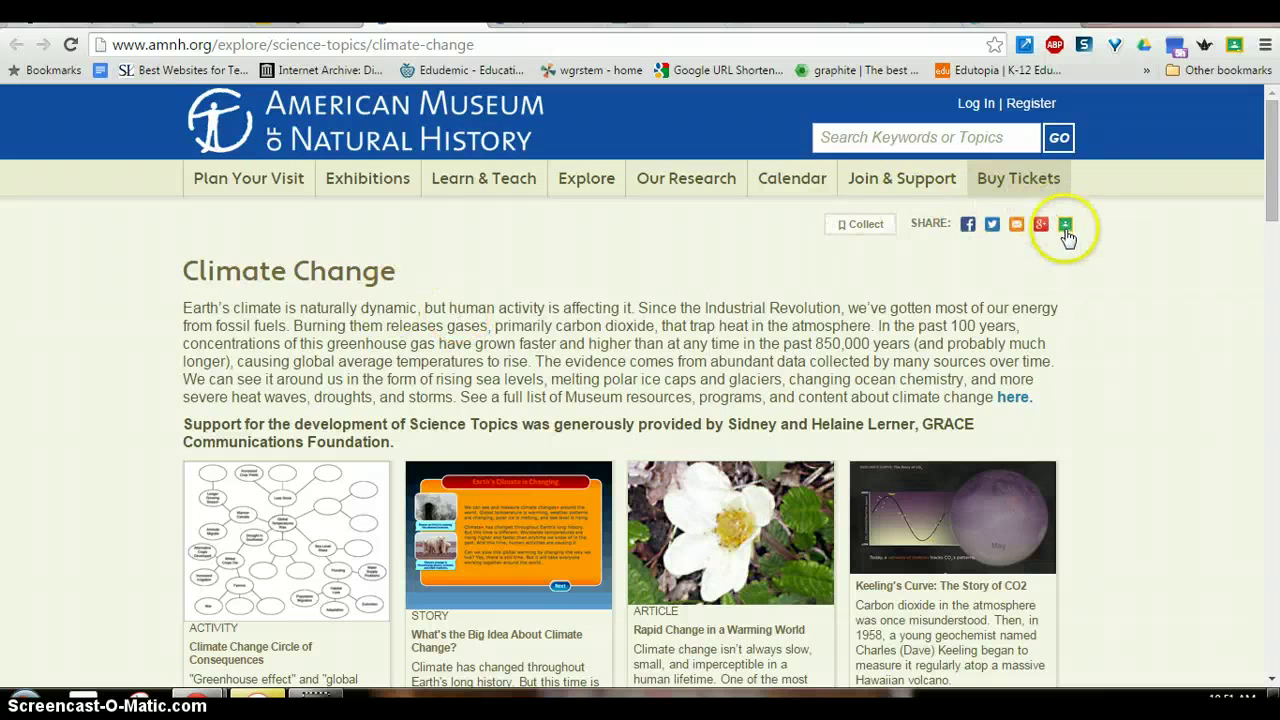
- Share the AMNH Climate Change page to Google Classroom from its SHARE icons
scroll(700, 310, down, 1)
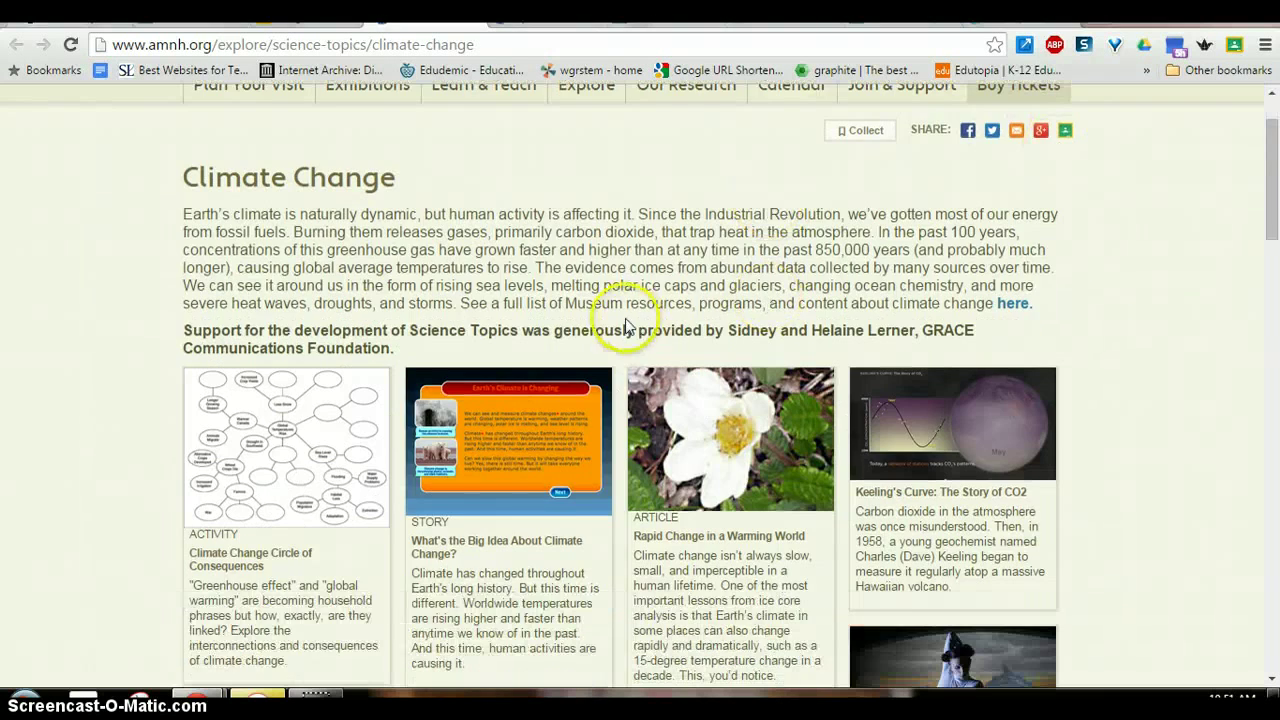
scroll(540, 290, down, 2)
scroll(548, 290, up, 3)
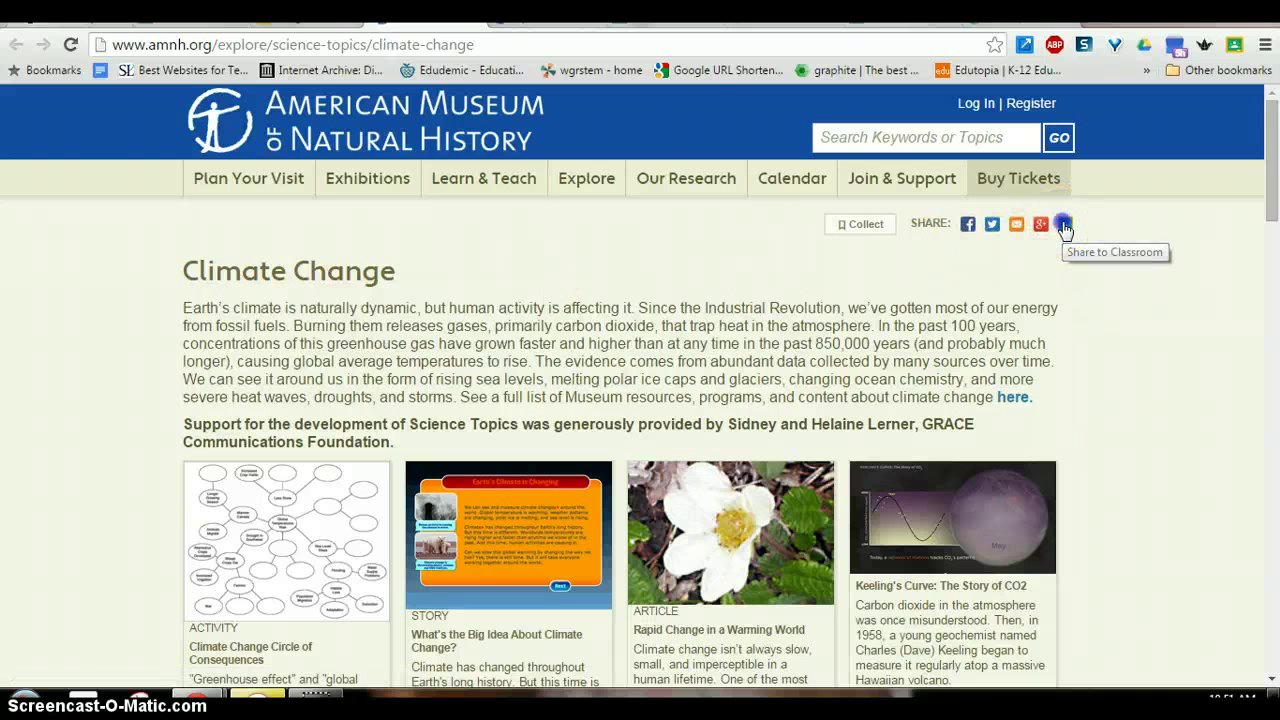
click(1064, 226)
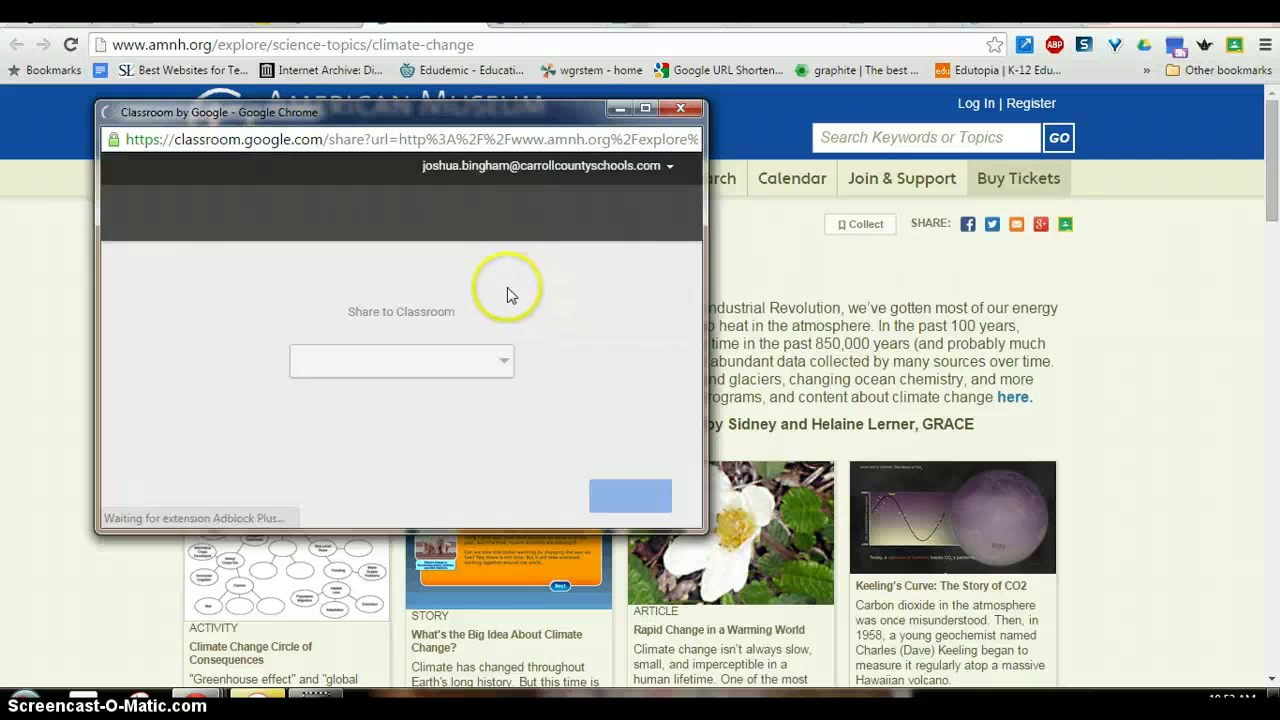
- Share the Climate Change page to the Ithica Elementary class as an announcement
click(471, 352)
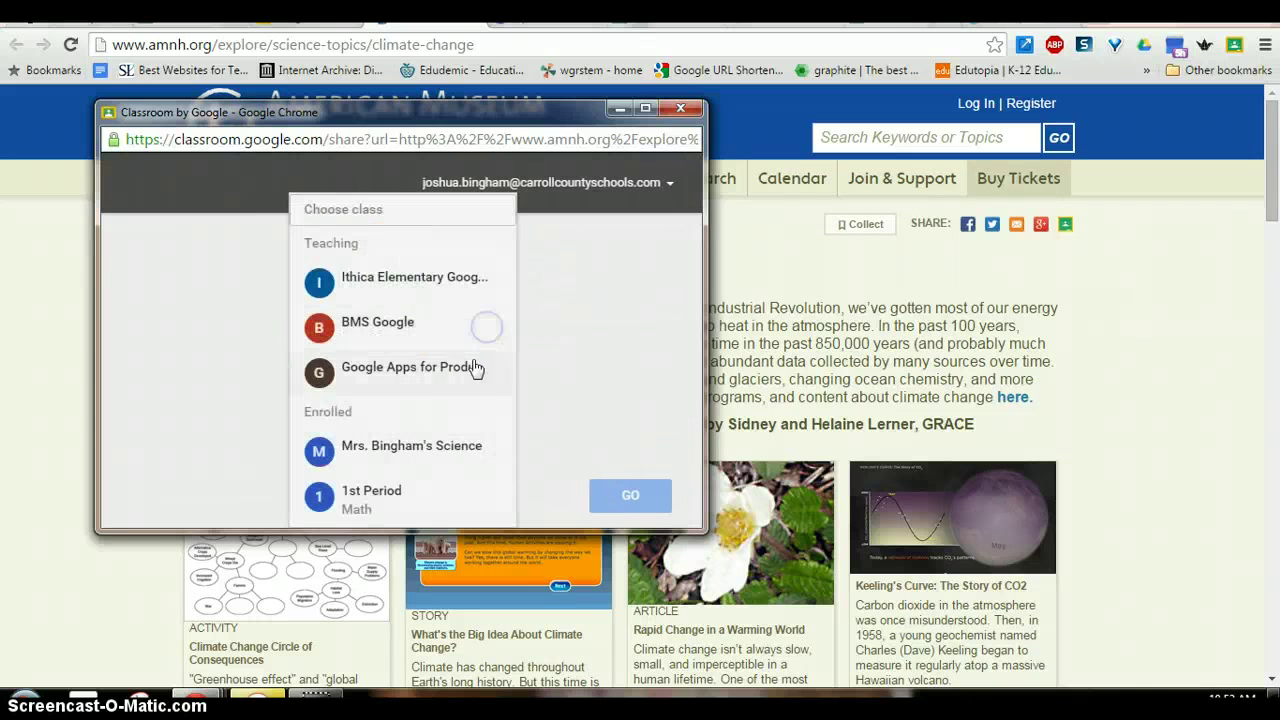
click(457, 297)
click(625, 503)
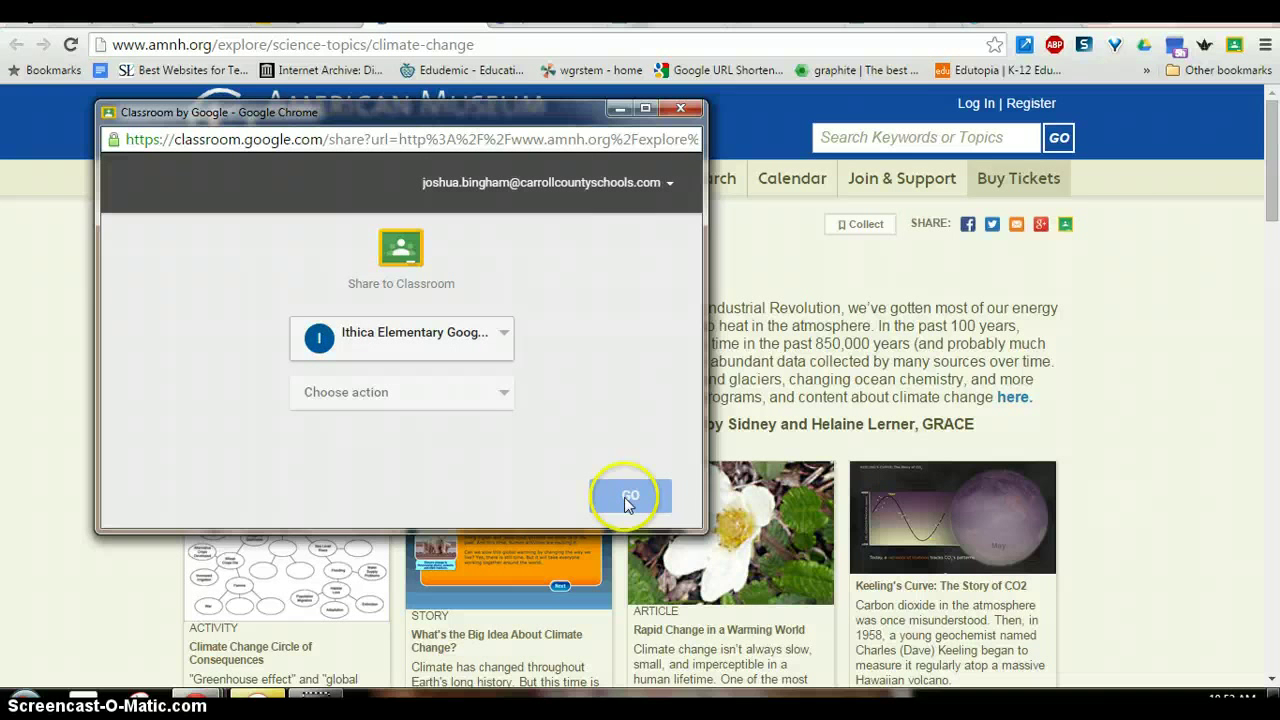
click(491, 400)
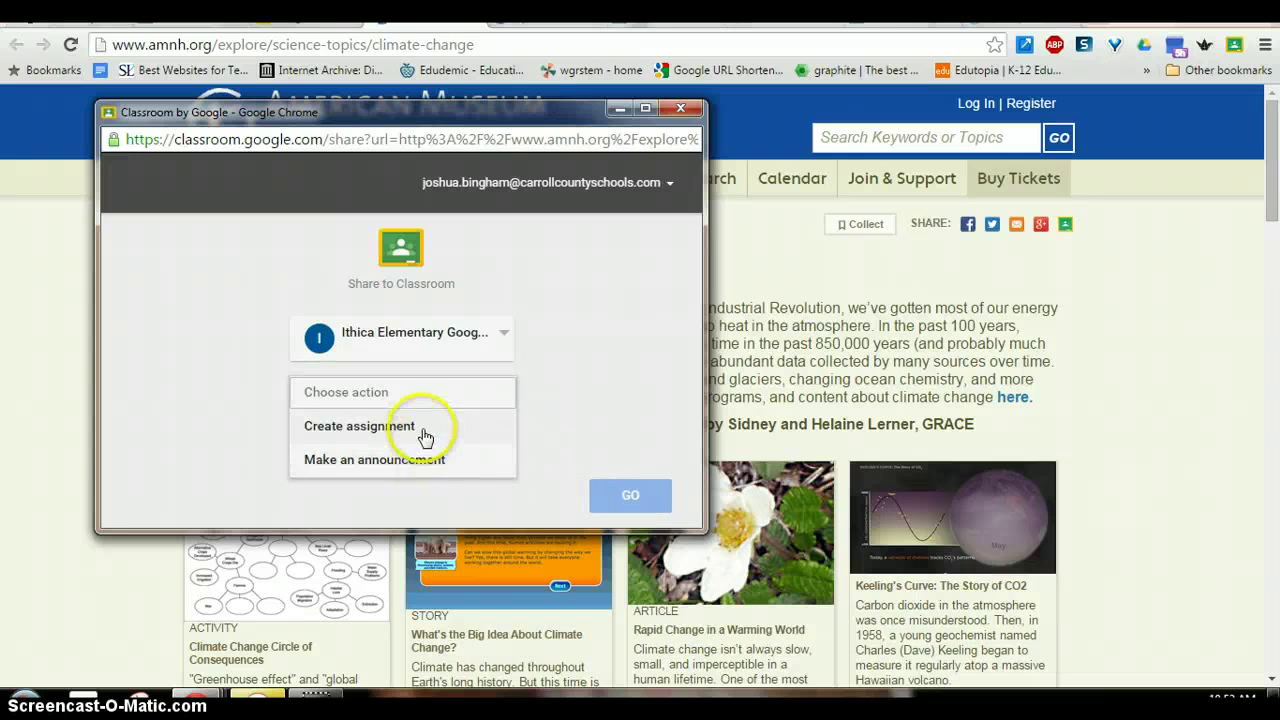
click(423, 462)
click(614, 492)
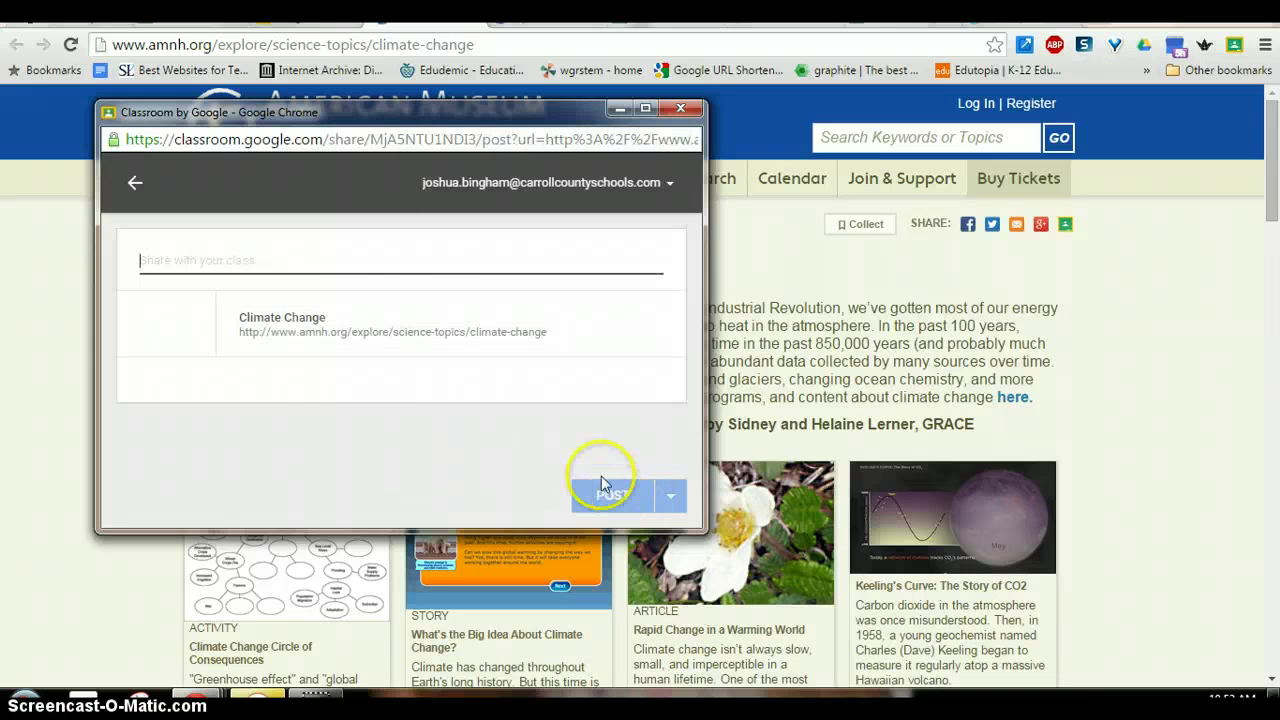
- Post the announcement 'When this gets used!' to the class stream
text(When this gets)
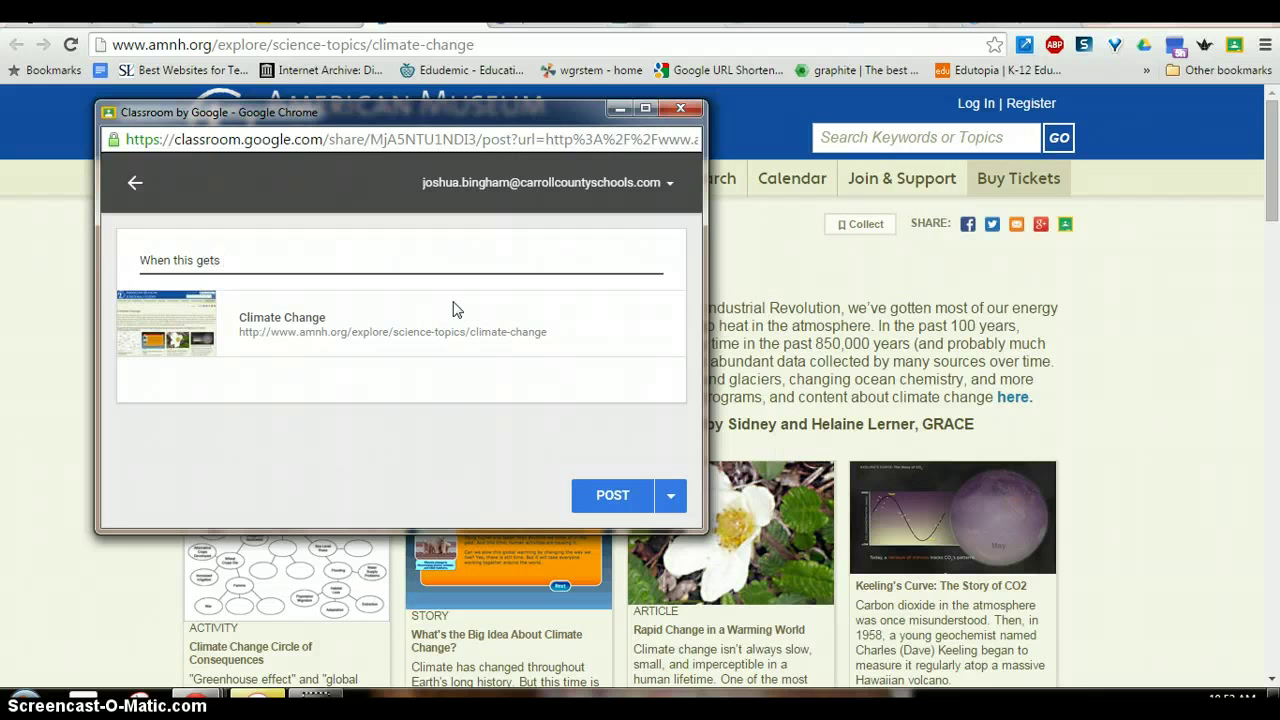
click(620, 506)
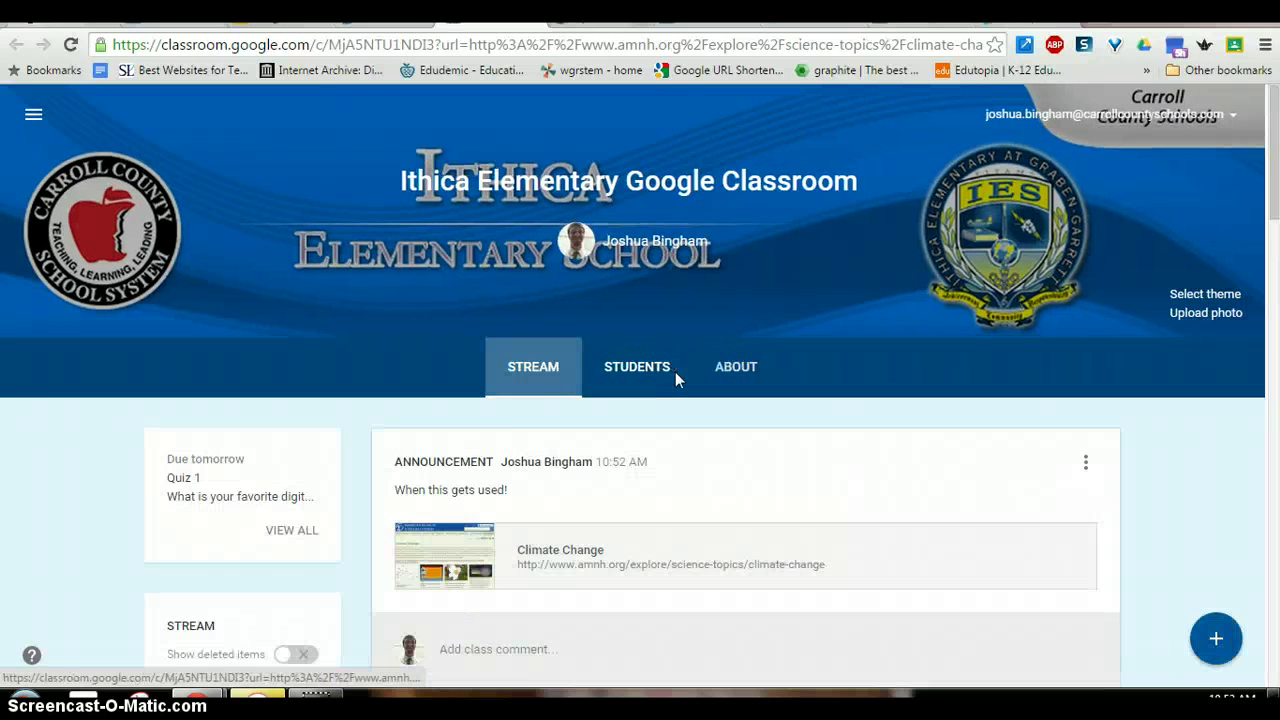
click(571, 552)
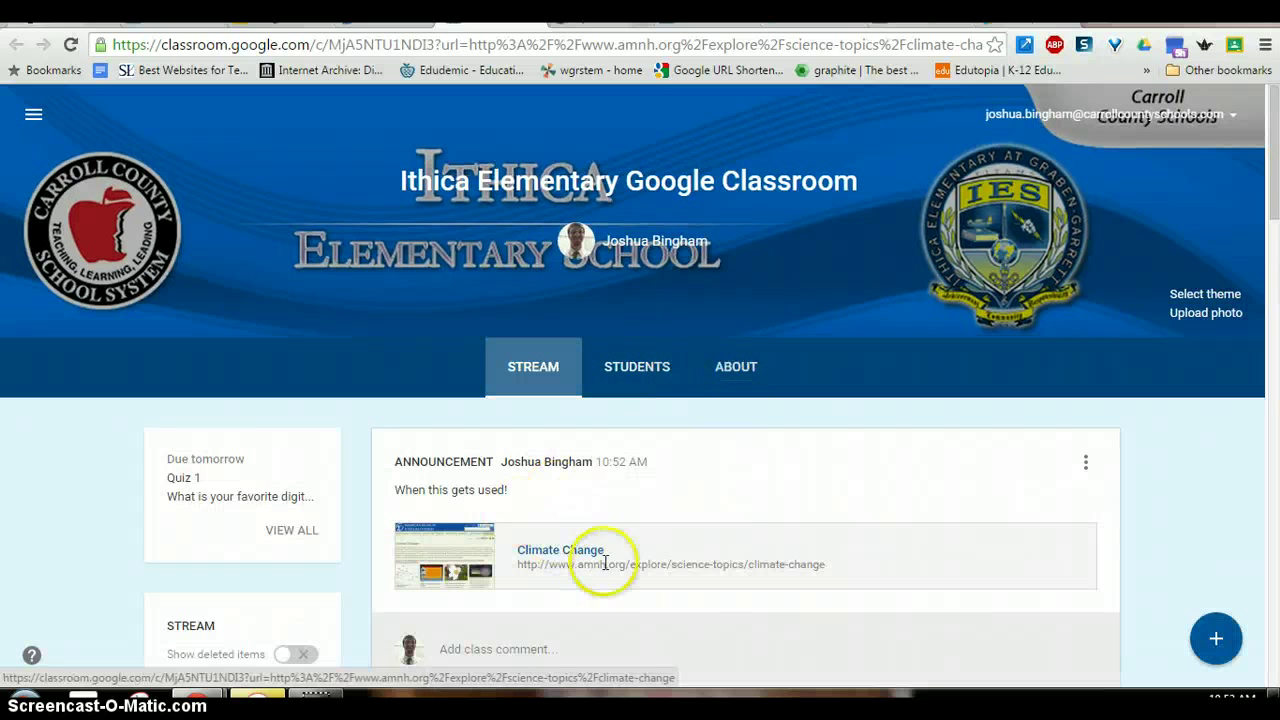